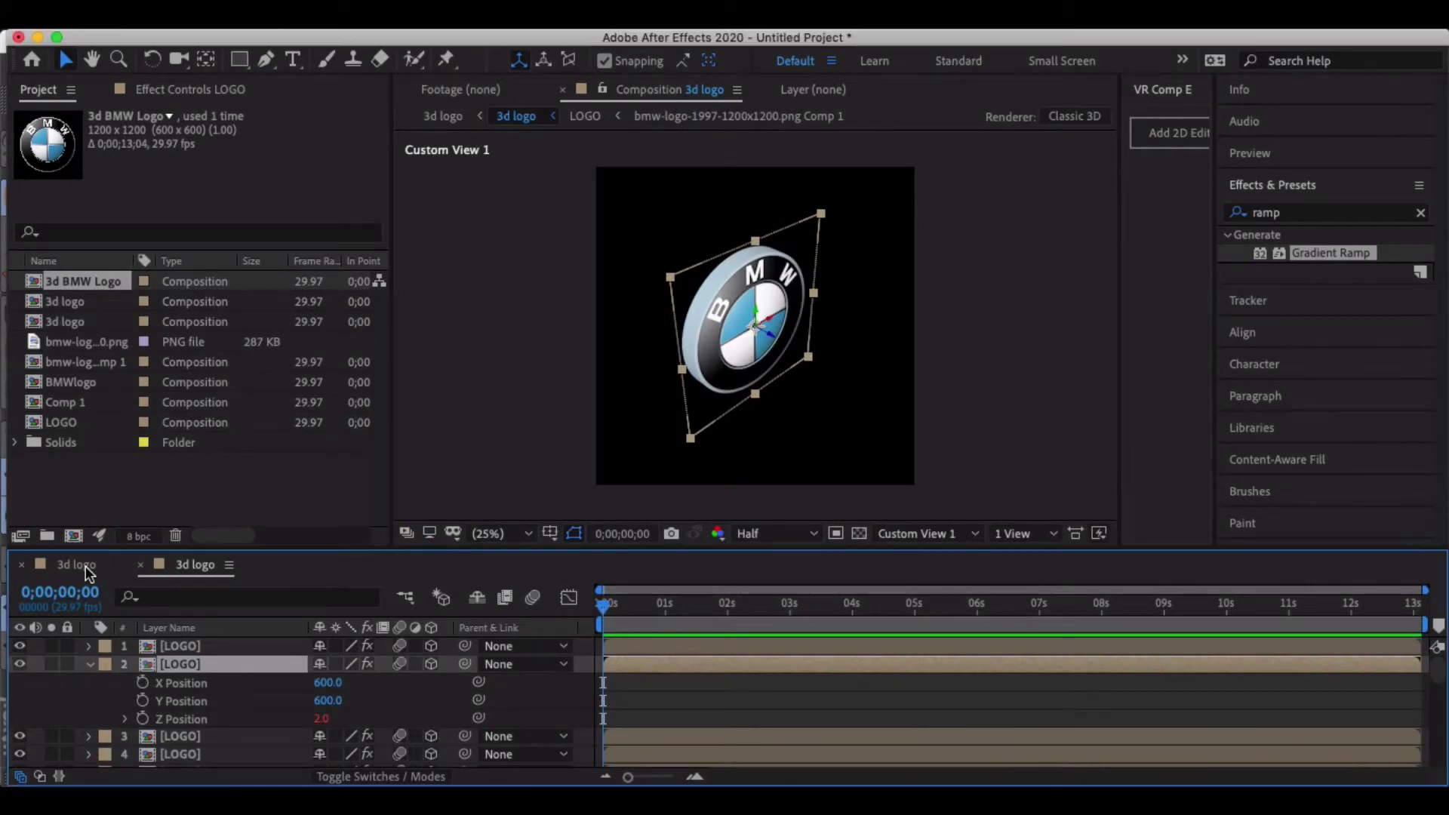
Step: Preview and scrub the finished 3d logo rotation, then select the BMW logo PNG in the project
left_click(81, 566)
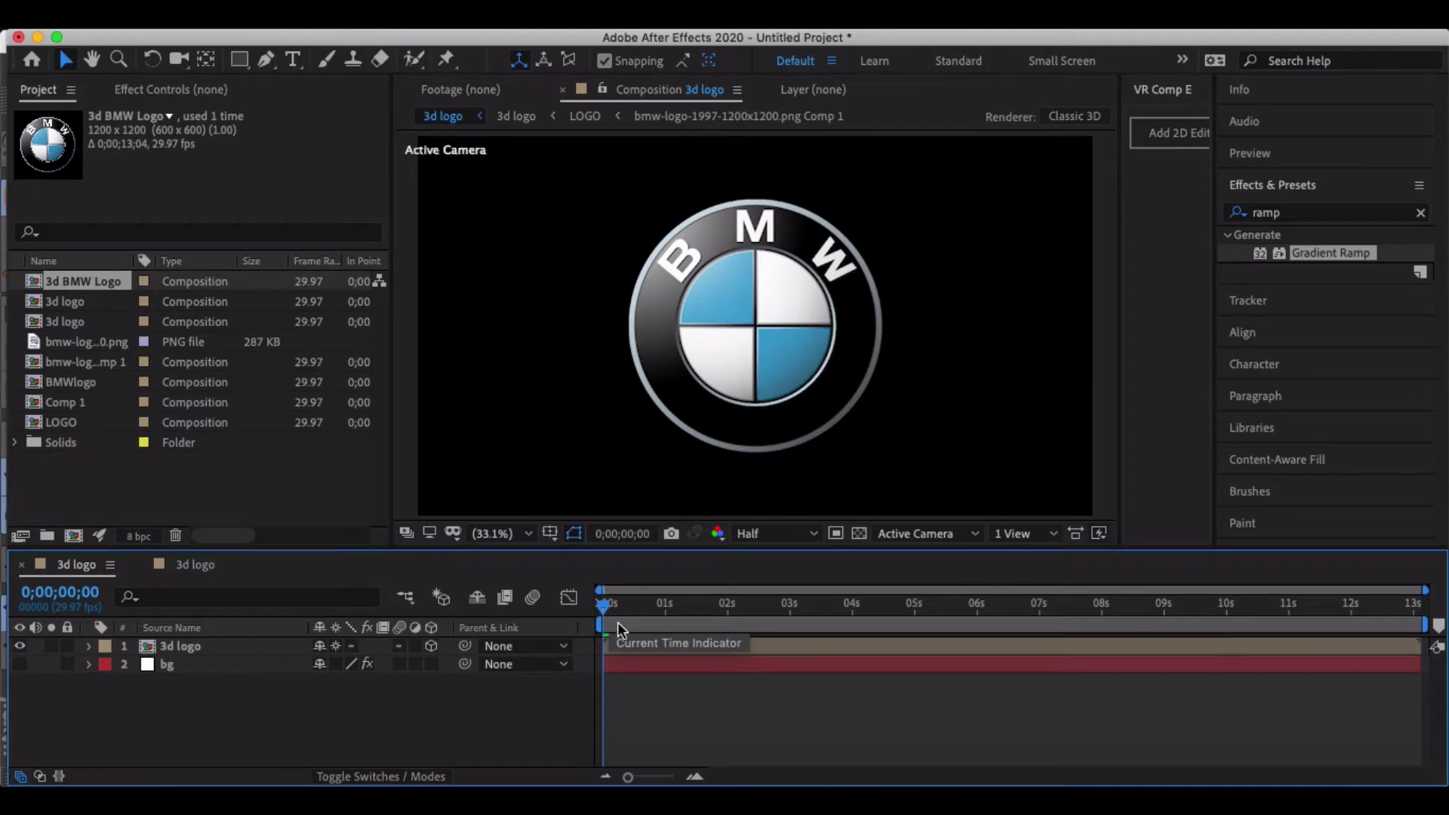
key("space")
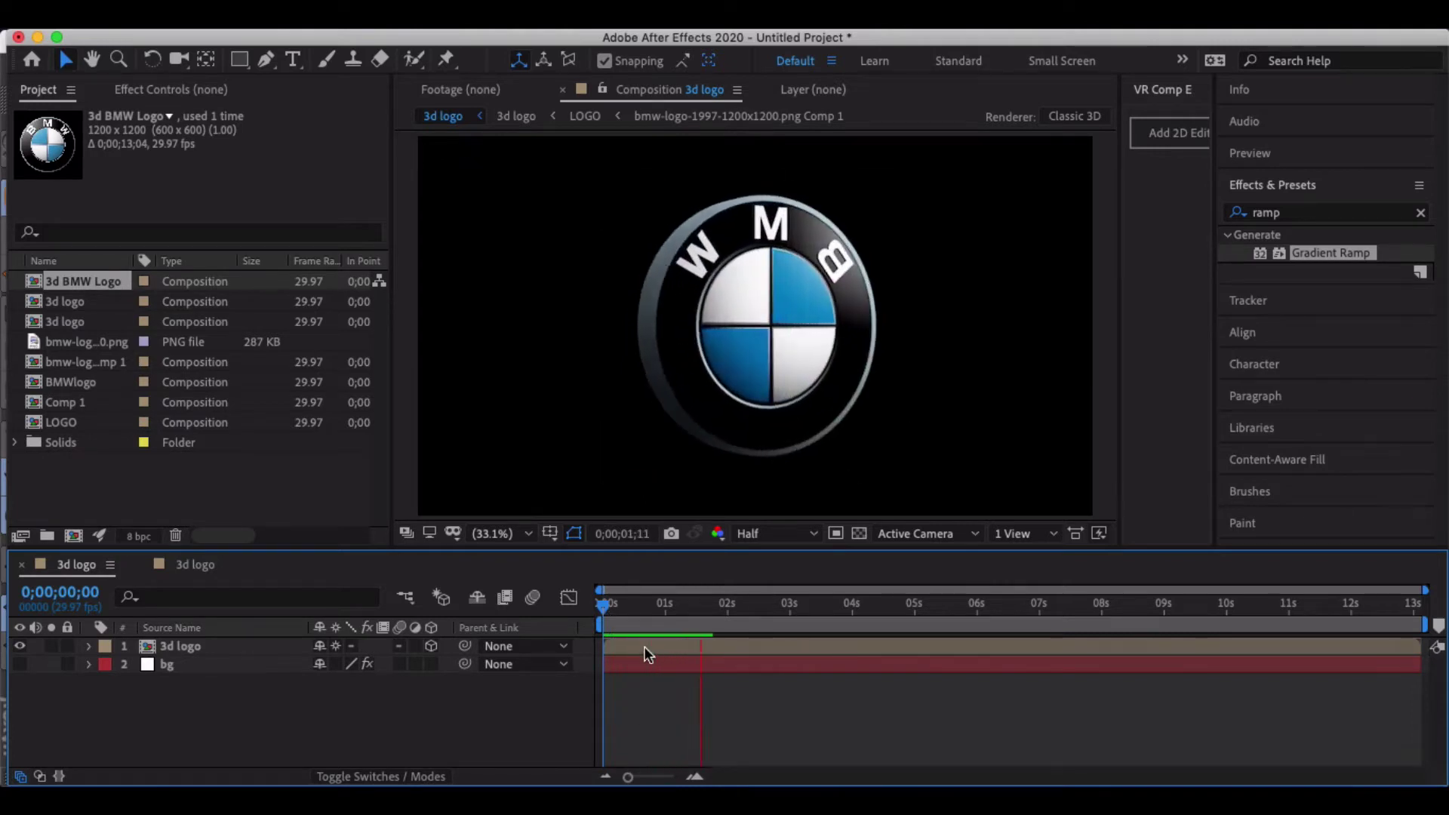
key("space")
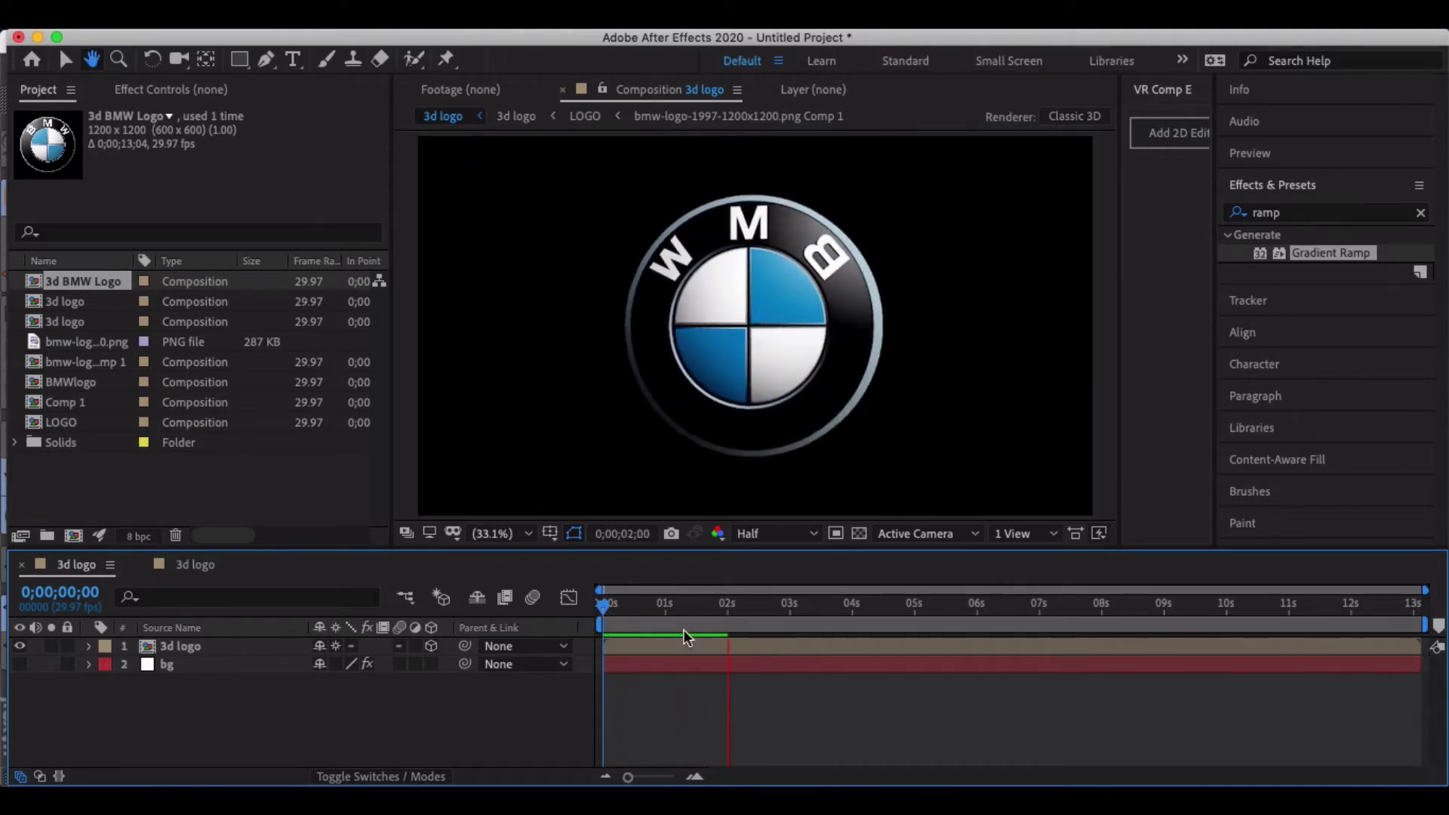
left_click_drag(731, 604, 558, 626)
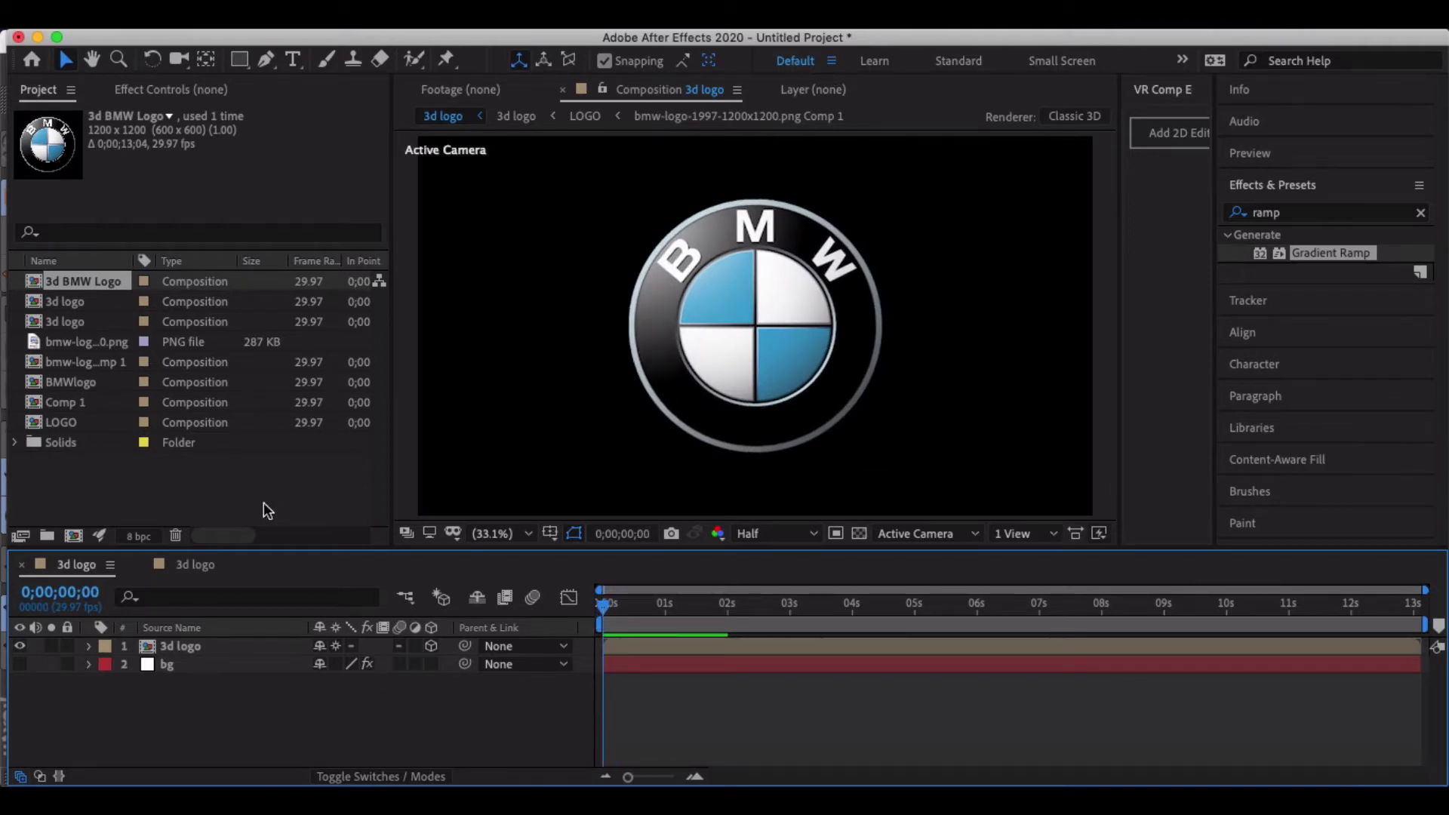
left_click(88, 343)
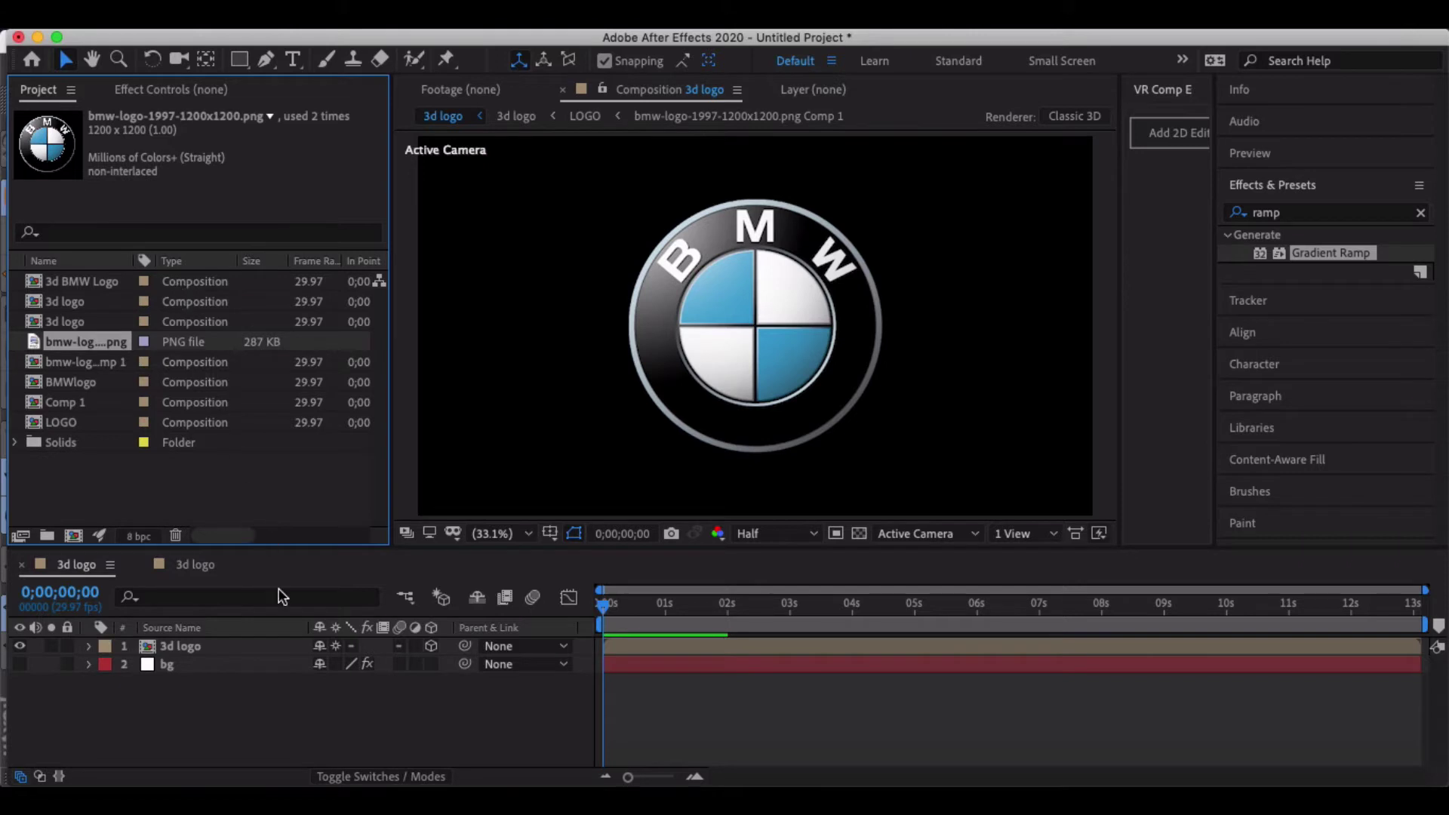
Step: Create a new composition named bmwlogotutorial
left_click(272, 15)
left_click(317, 38)
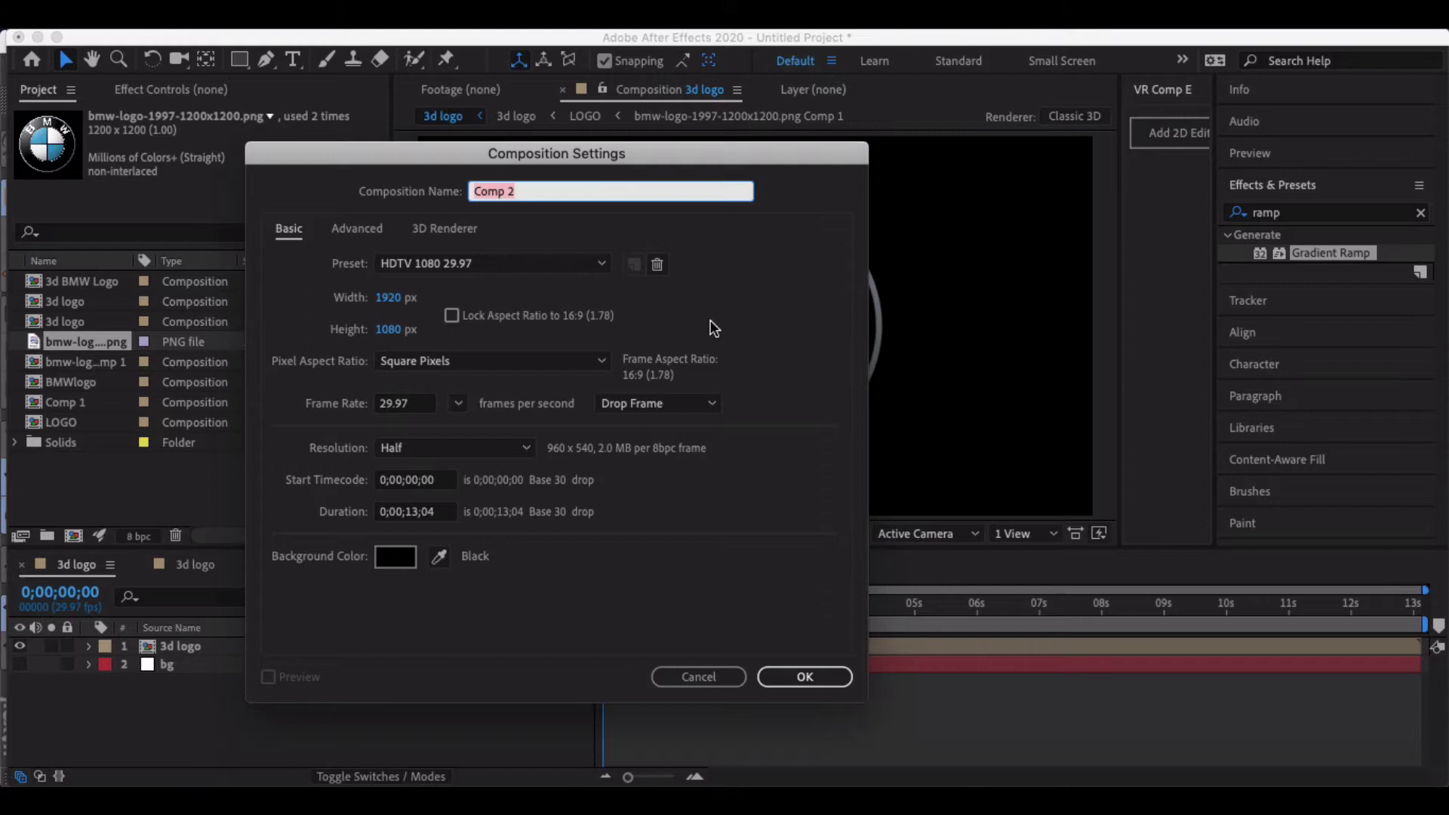
type("bmwlogotutorial")
key("Return")
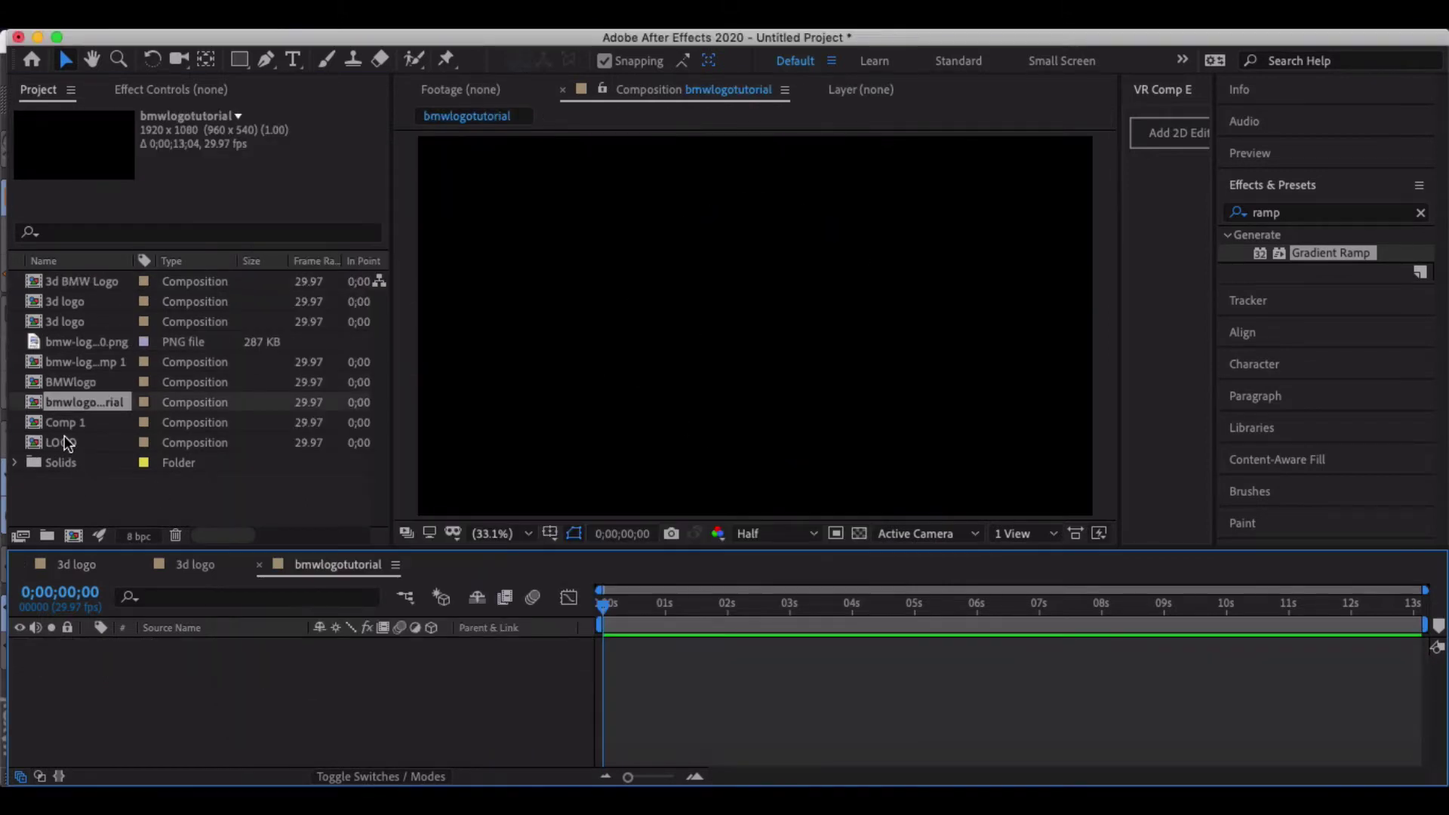
Step: Add the BMW logo PNG to the composition and scale it down to 59%
left_click(66, 343)
left_click_drag(66, 343, 201, 681)
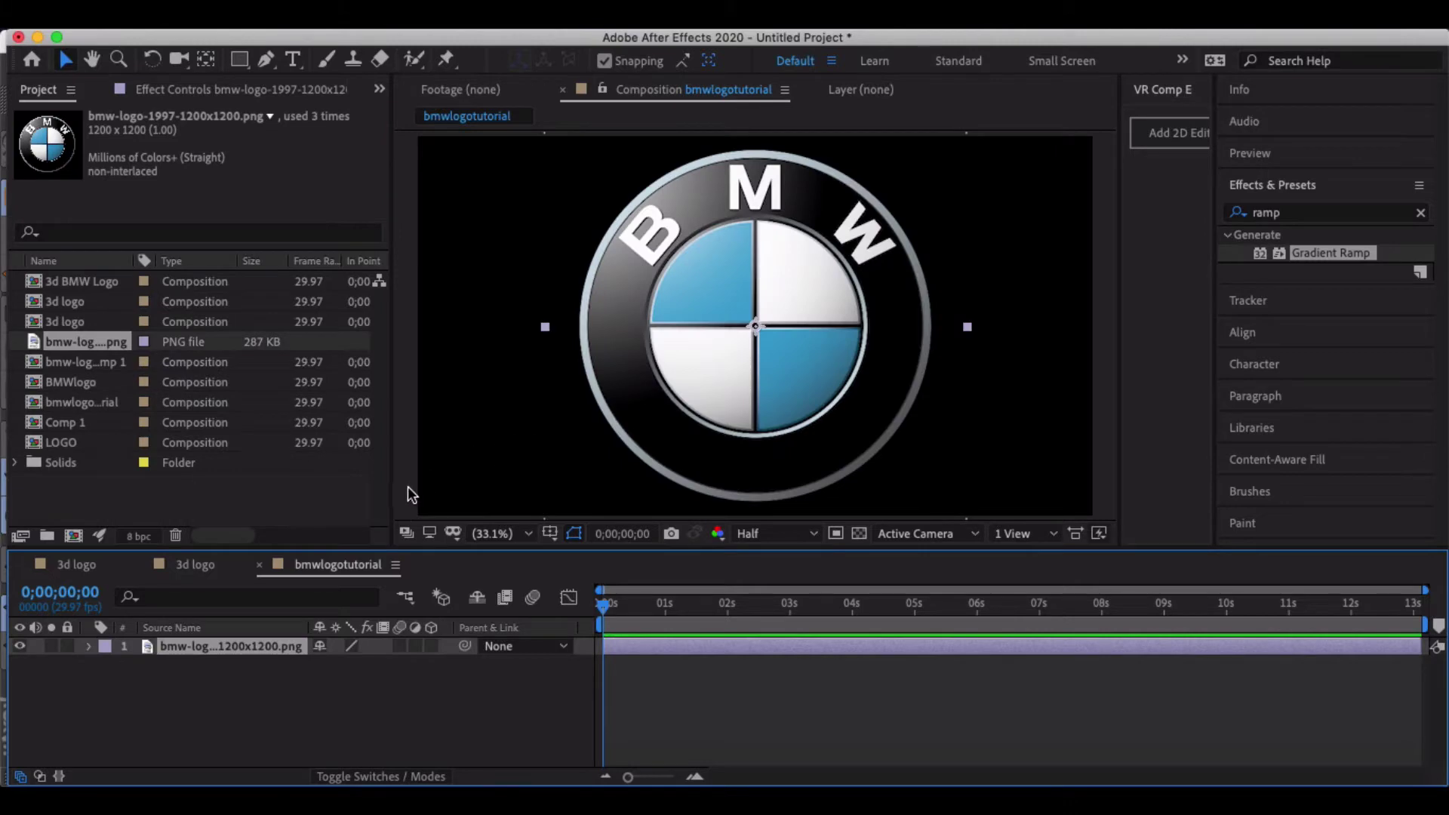
key("s")
left_click_drag(353, 665, 314, 672)
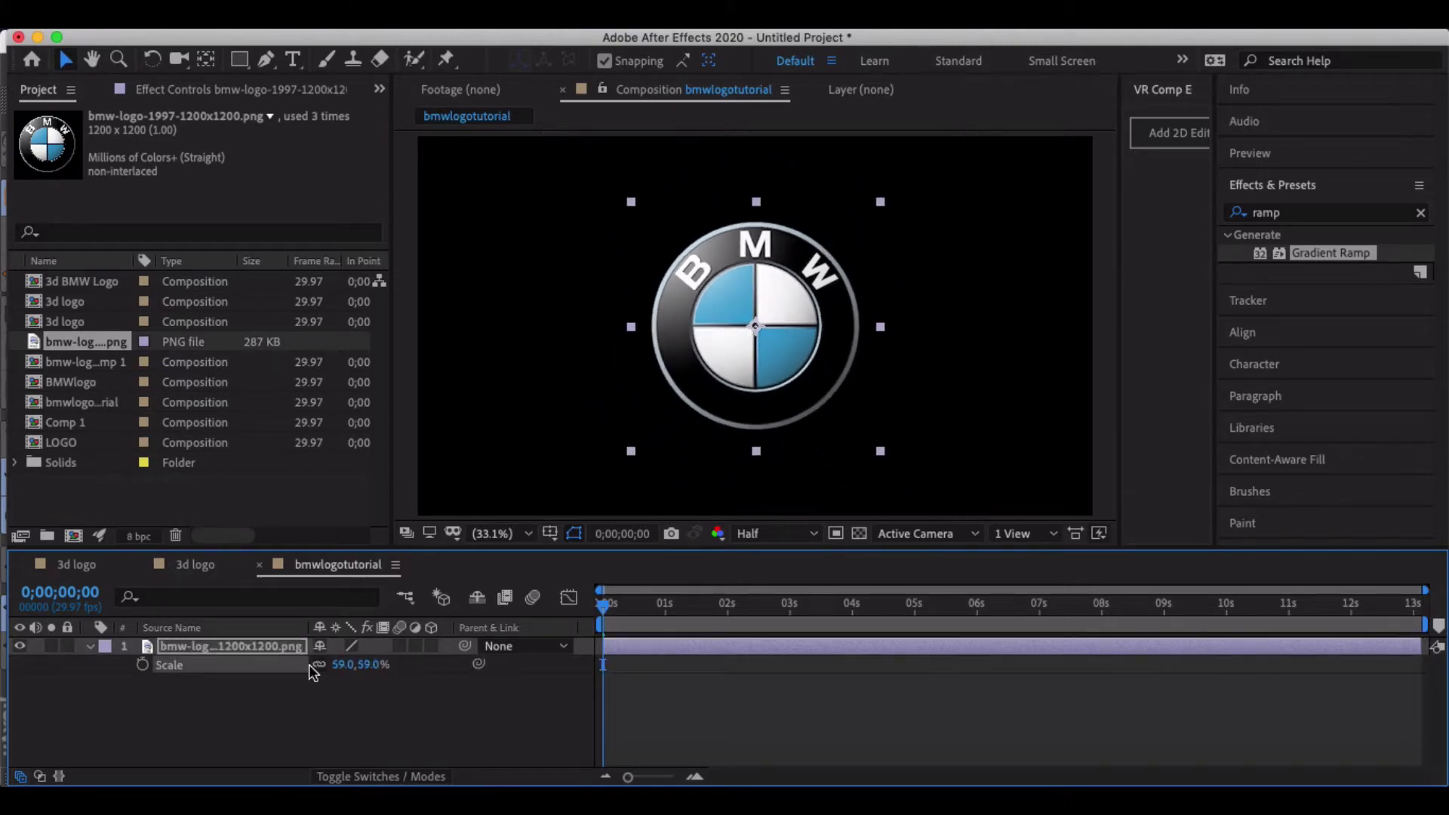
left_click(428, 725)
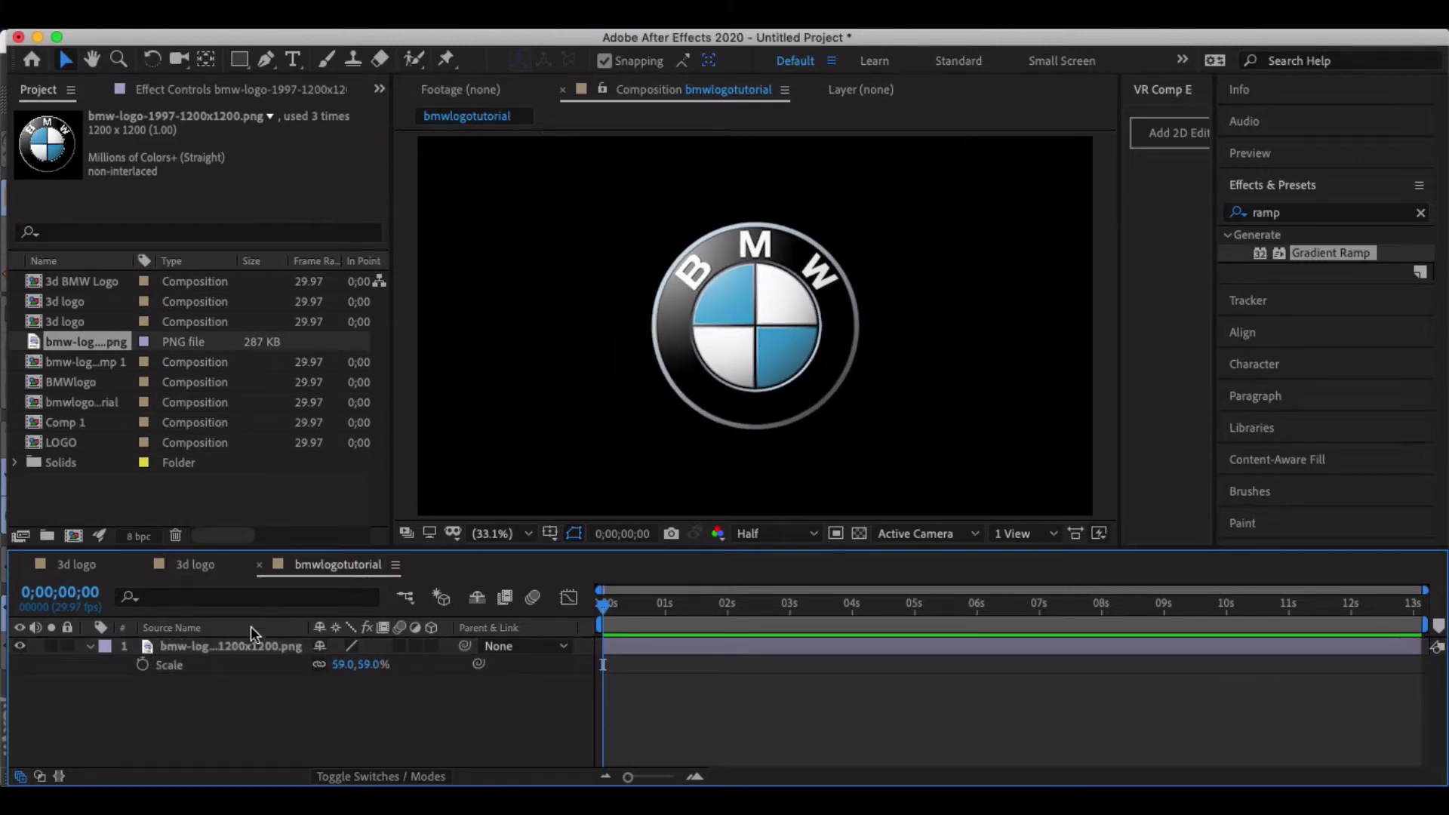
left_click(221, 648)
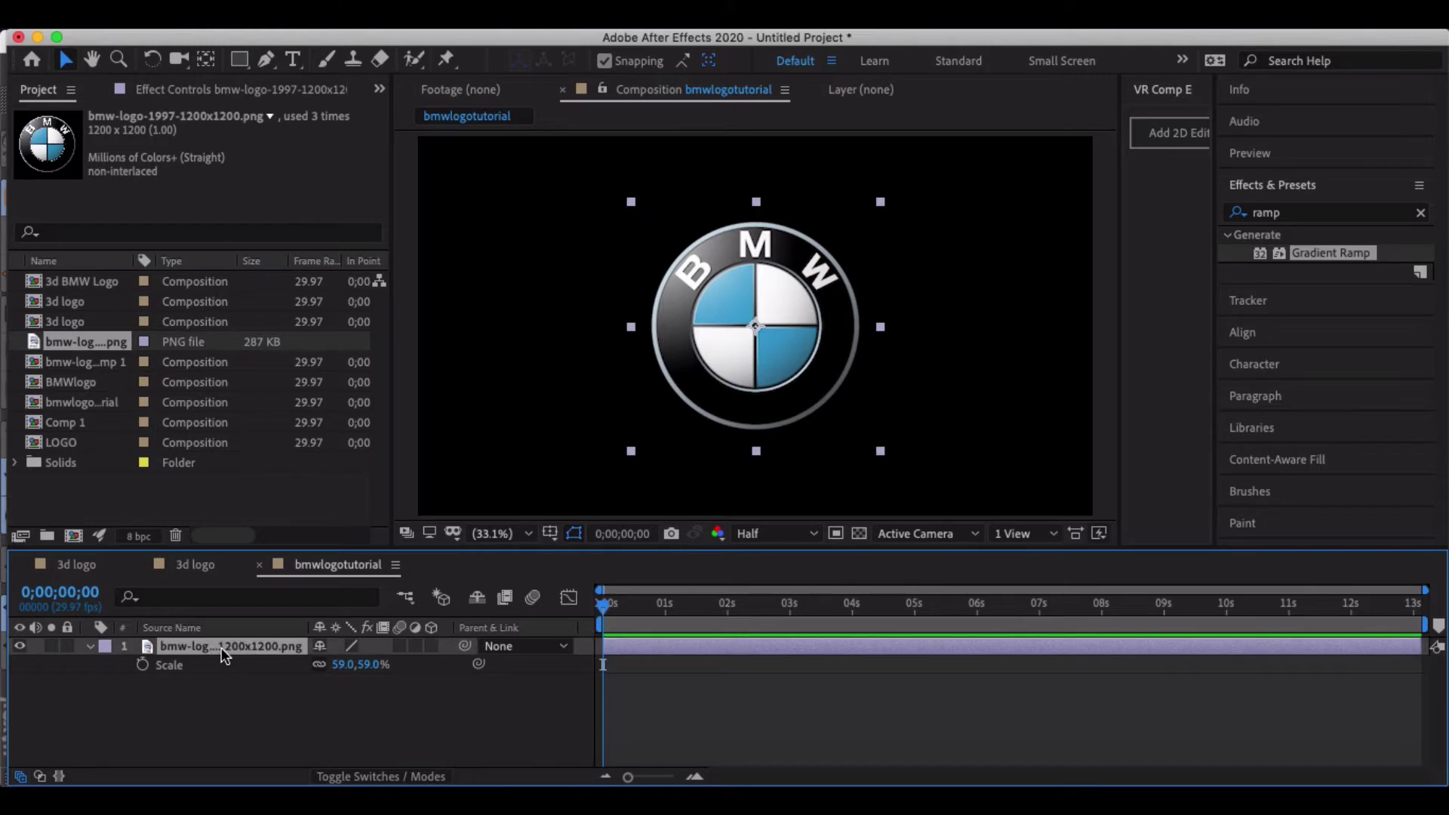
Step: Pre-compose the logo layer into a precomp named LOGO
right_click(220, 647)
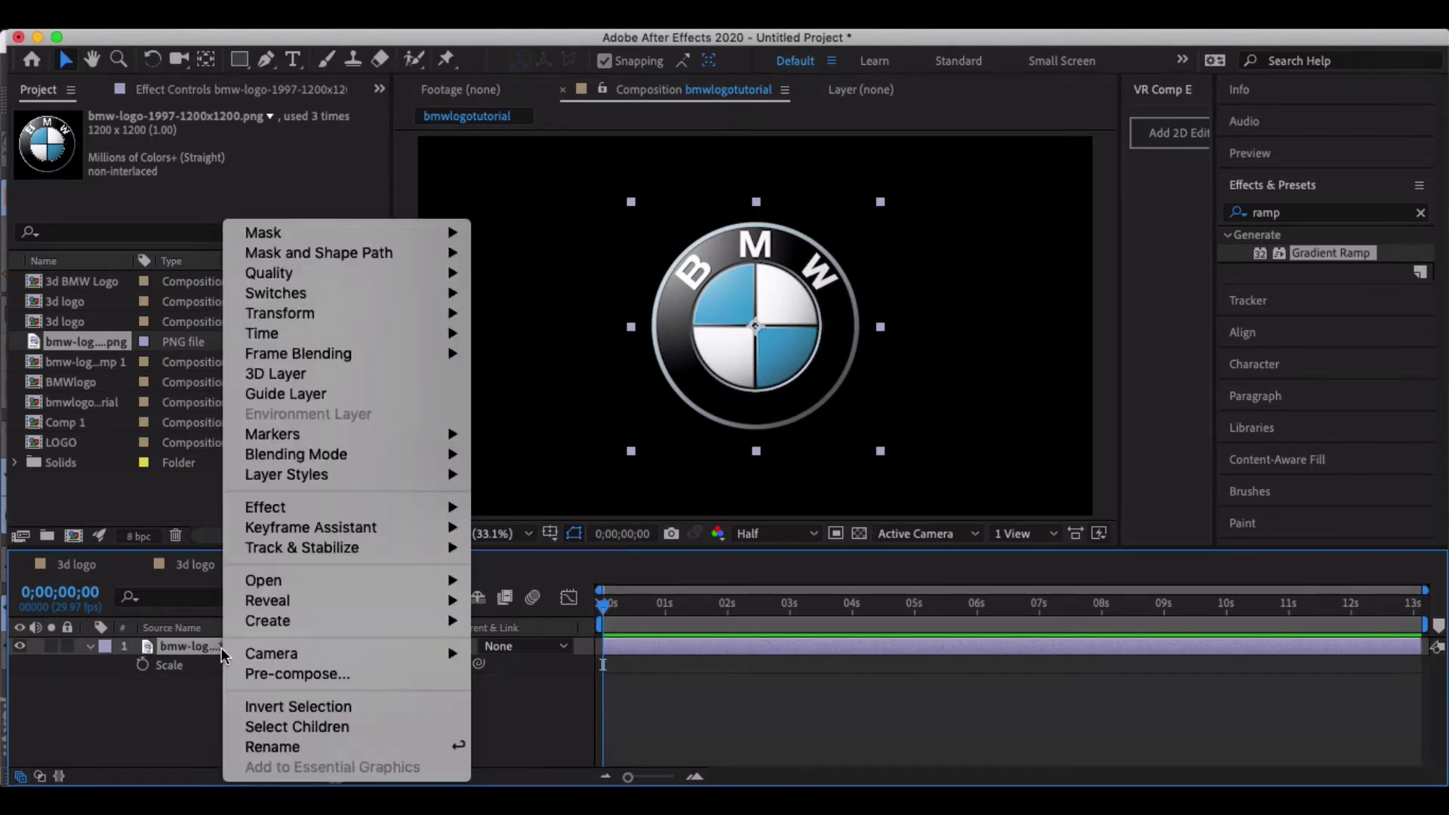
left_click(279, 676)
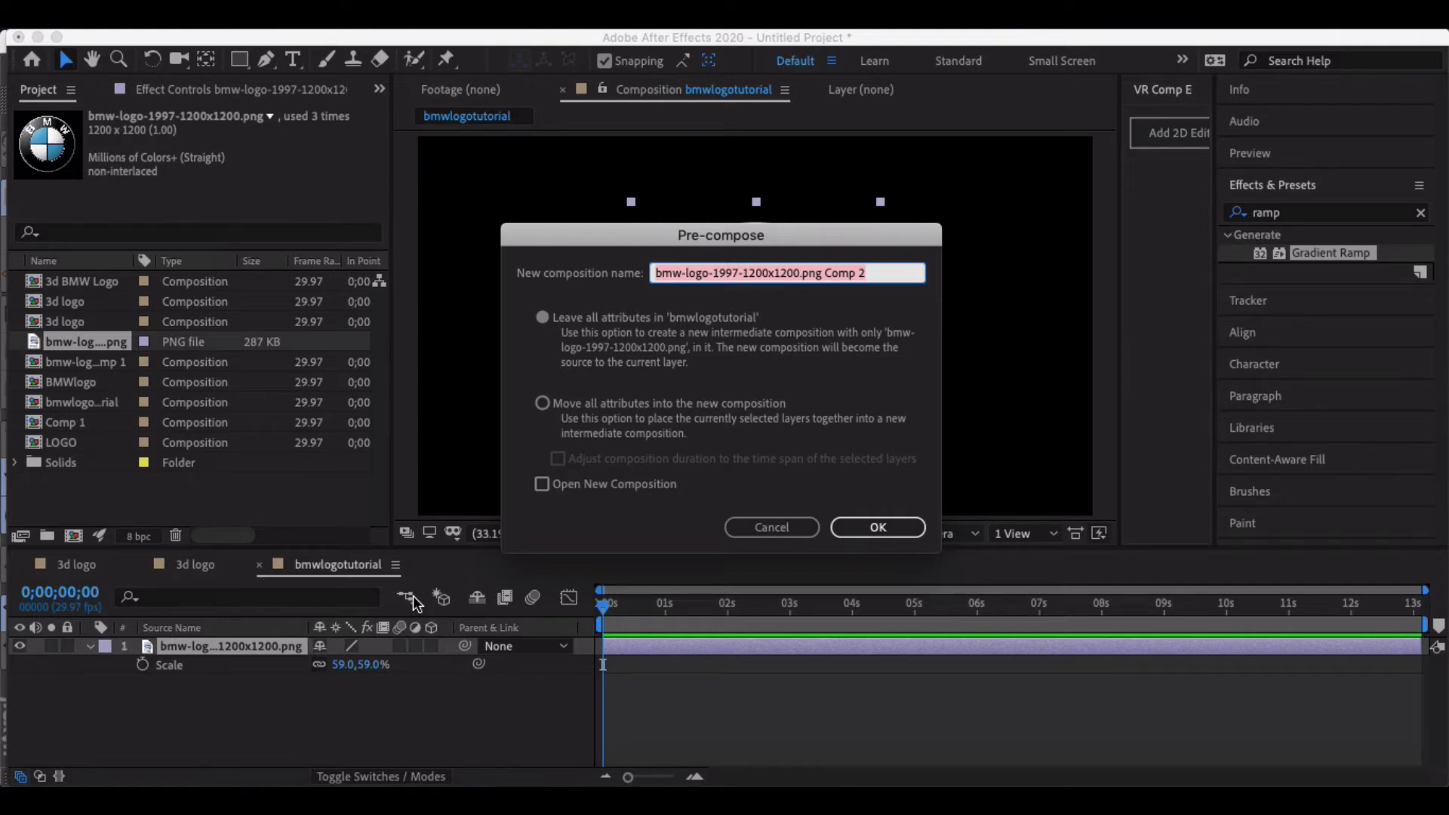
type("LOGO")
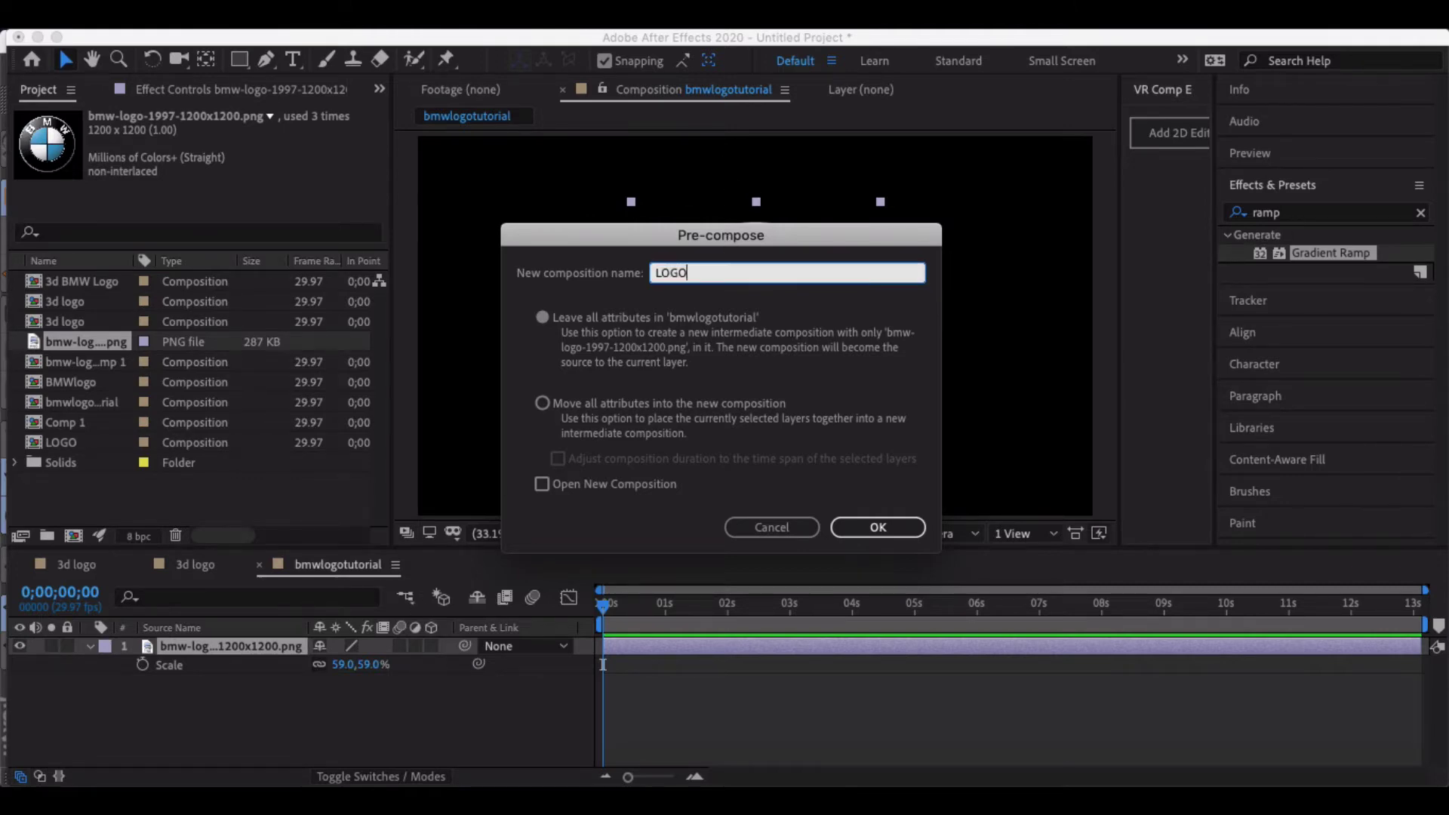
key("Return")
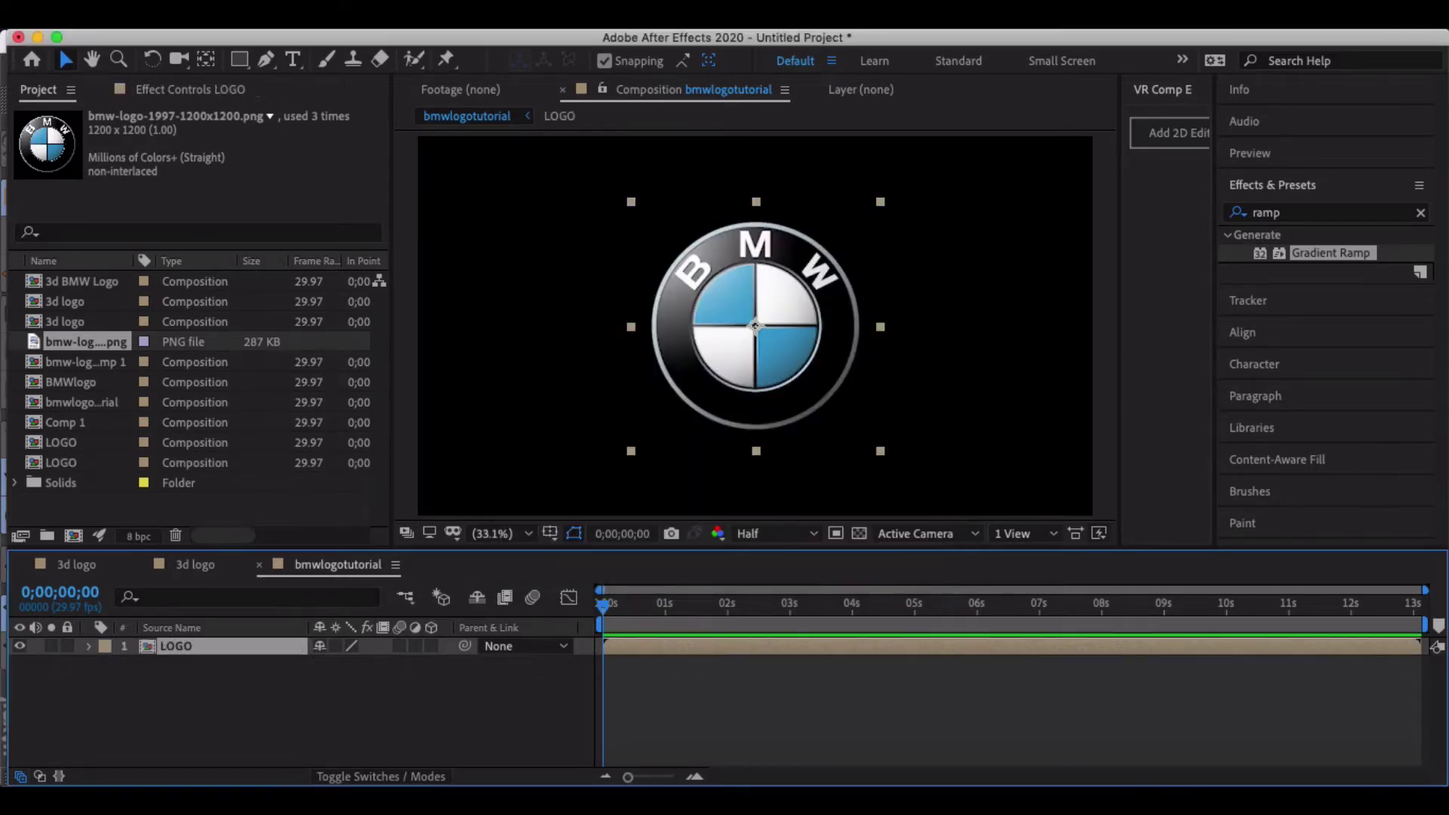
Step: Pre-compose the LOGO layer again into a precomp named 3DLogo
right_click(170, 654)
left_click(226, 670)
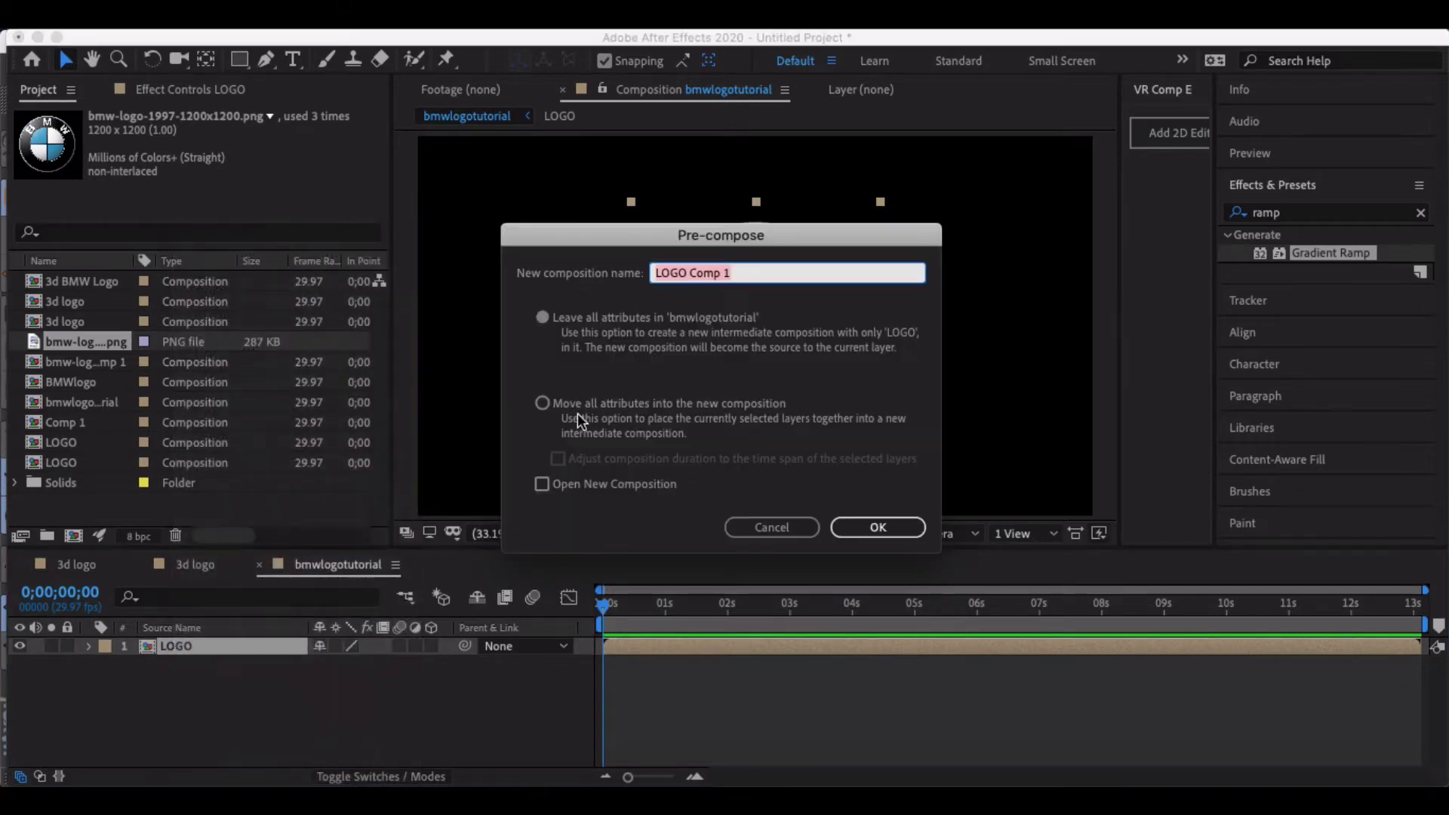
left_click(742, 273)
left_click_drag(771, 269, 601, 265)
type("3DLogo")
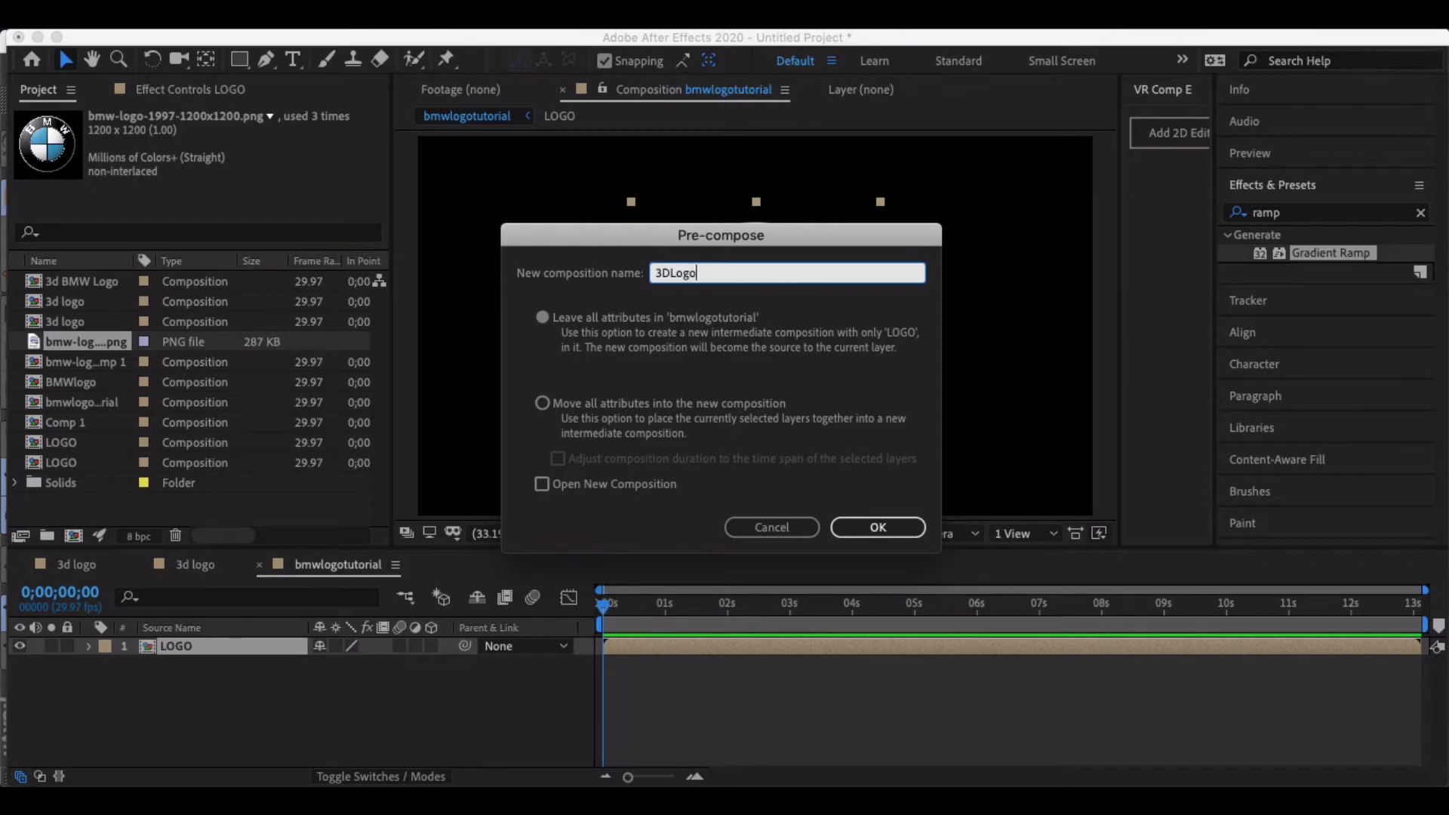
left_click(871, 528)
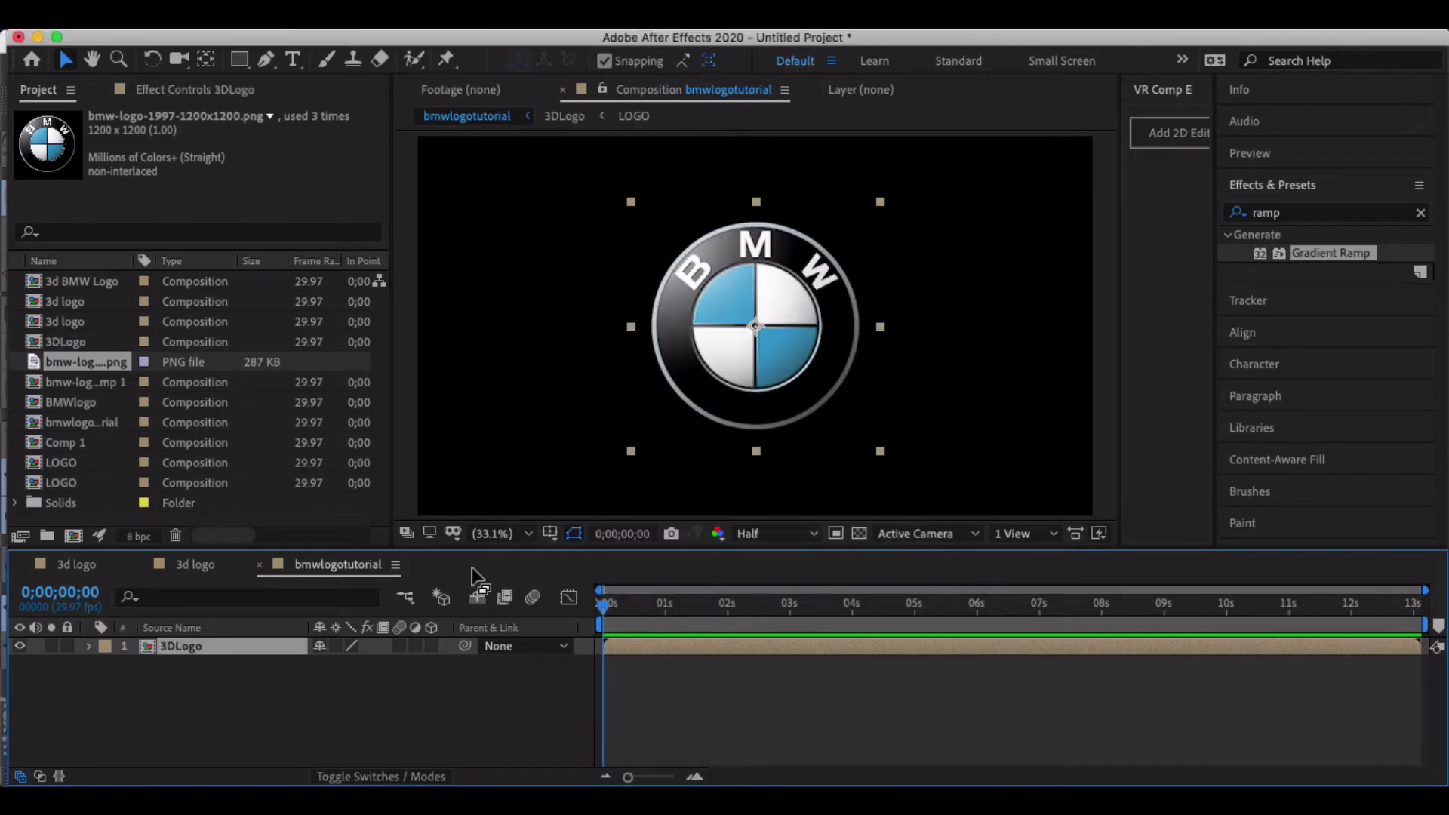
Step: Inside 3DLogo, make the LOGO layer 3D and separate its position into X, Y, Z
double_click(148, 649)
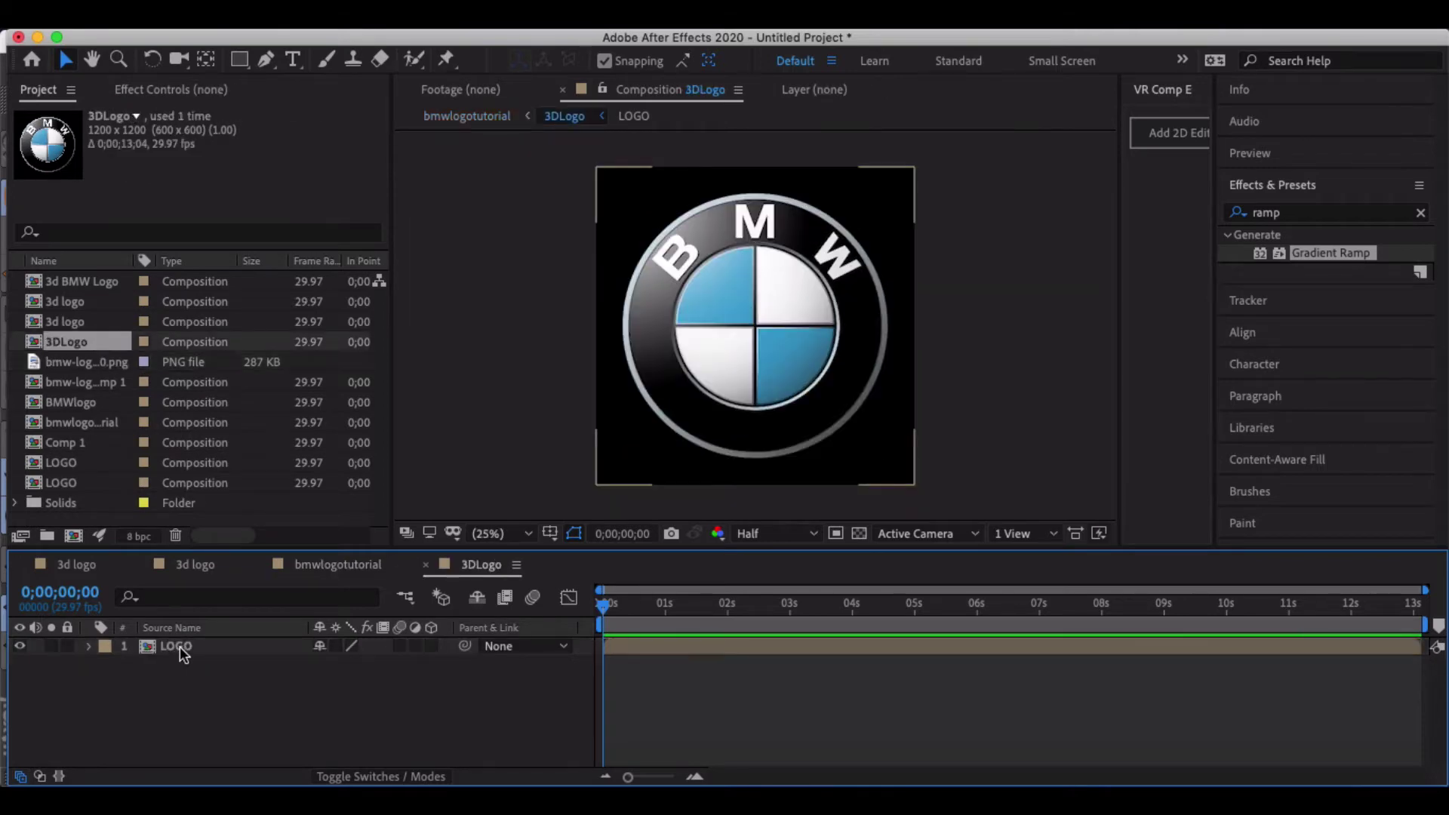
left_click(164, 653)
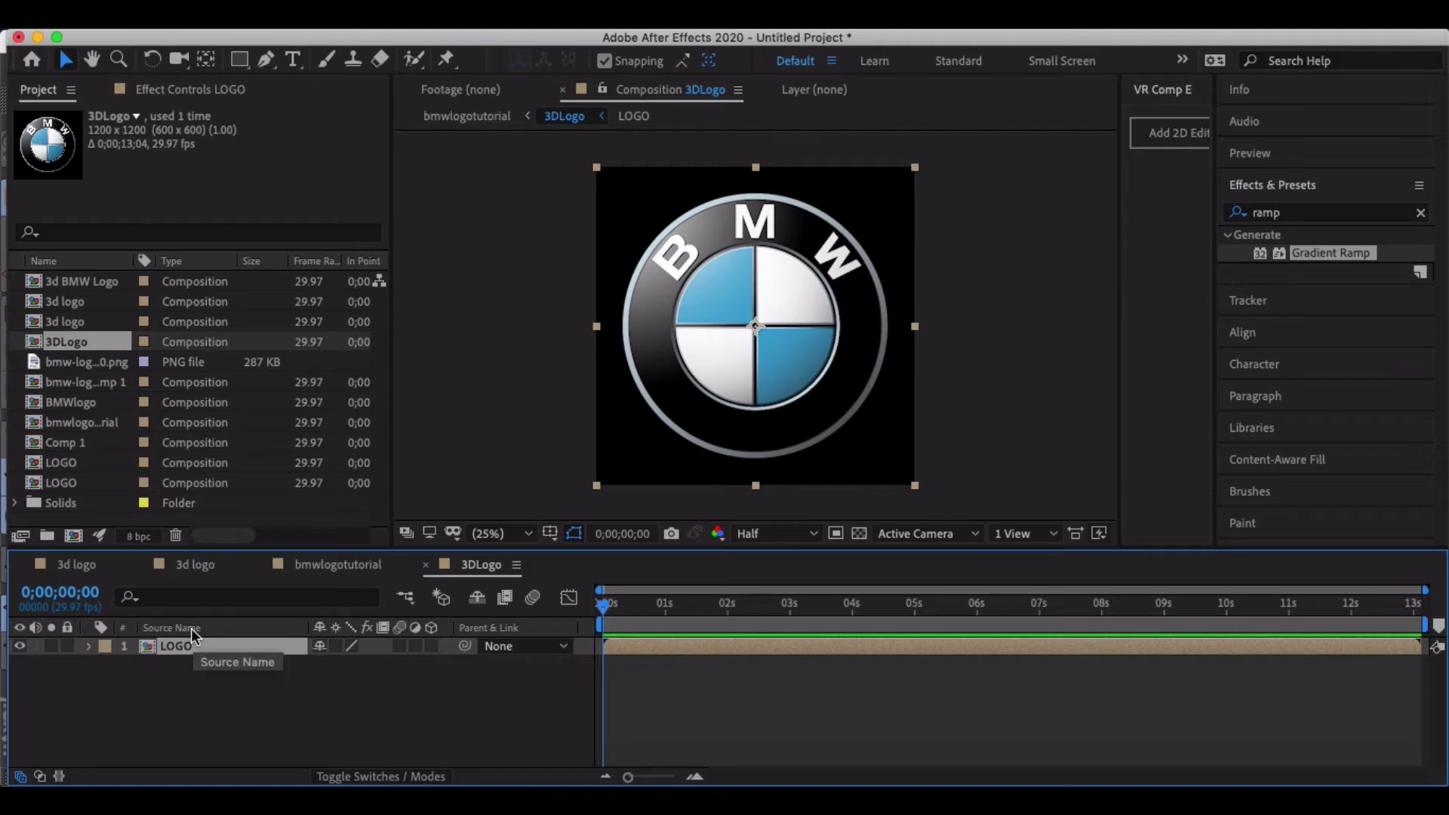
left_click(432, 646)
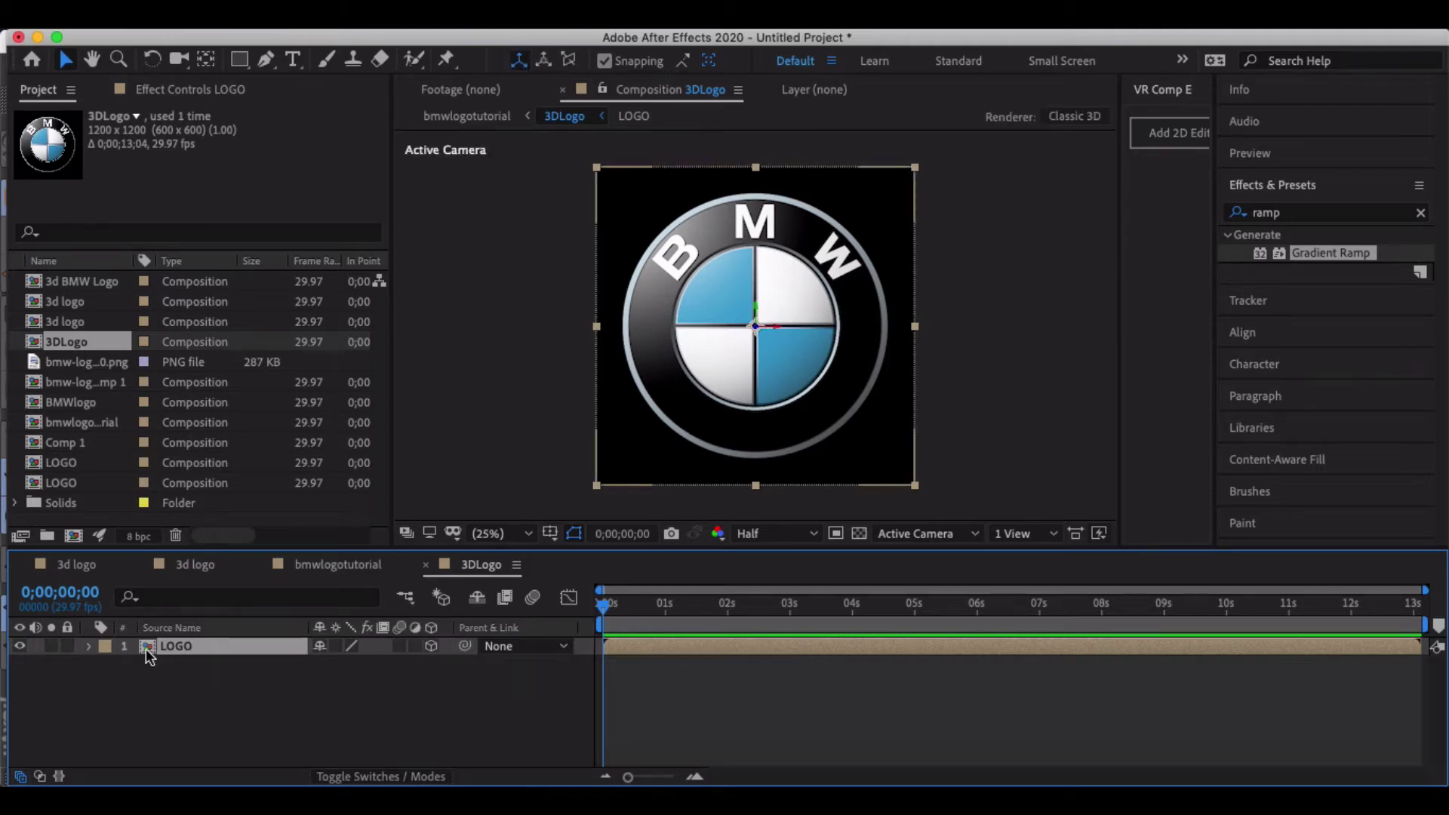
key("p")
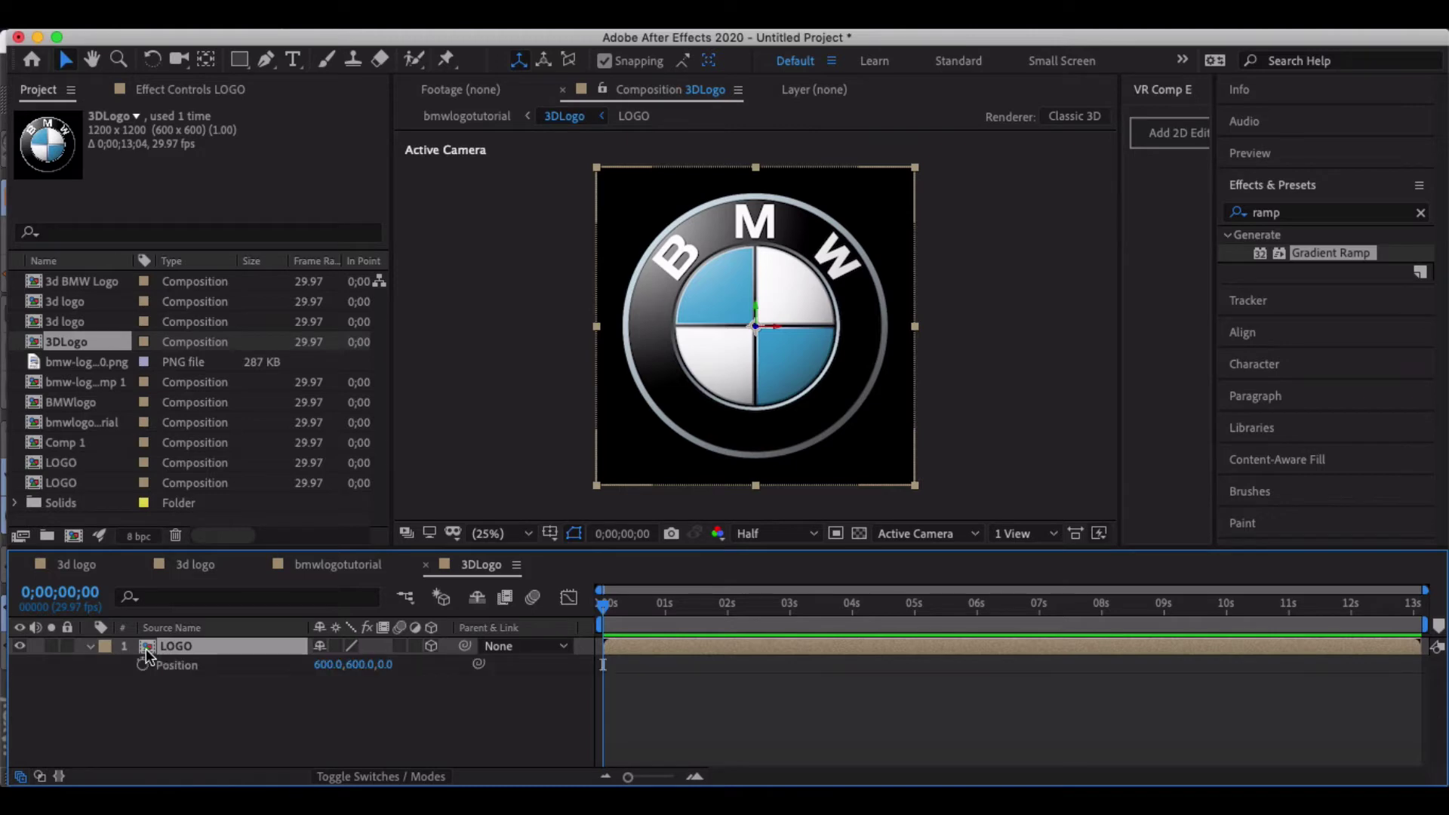
right_click(169, 662)
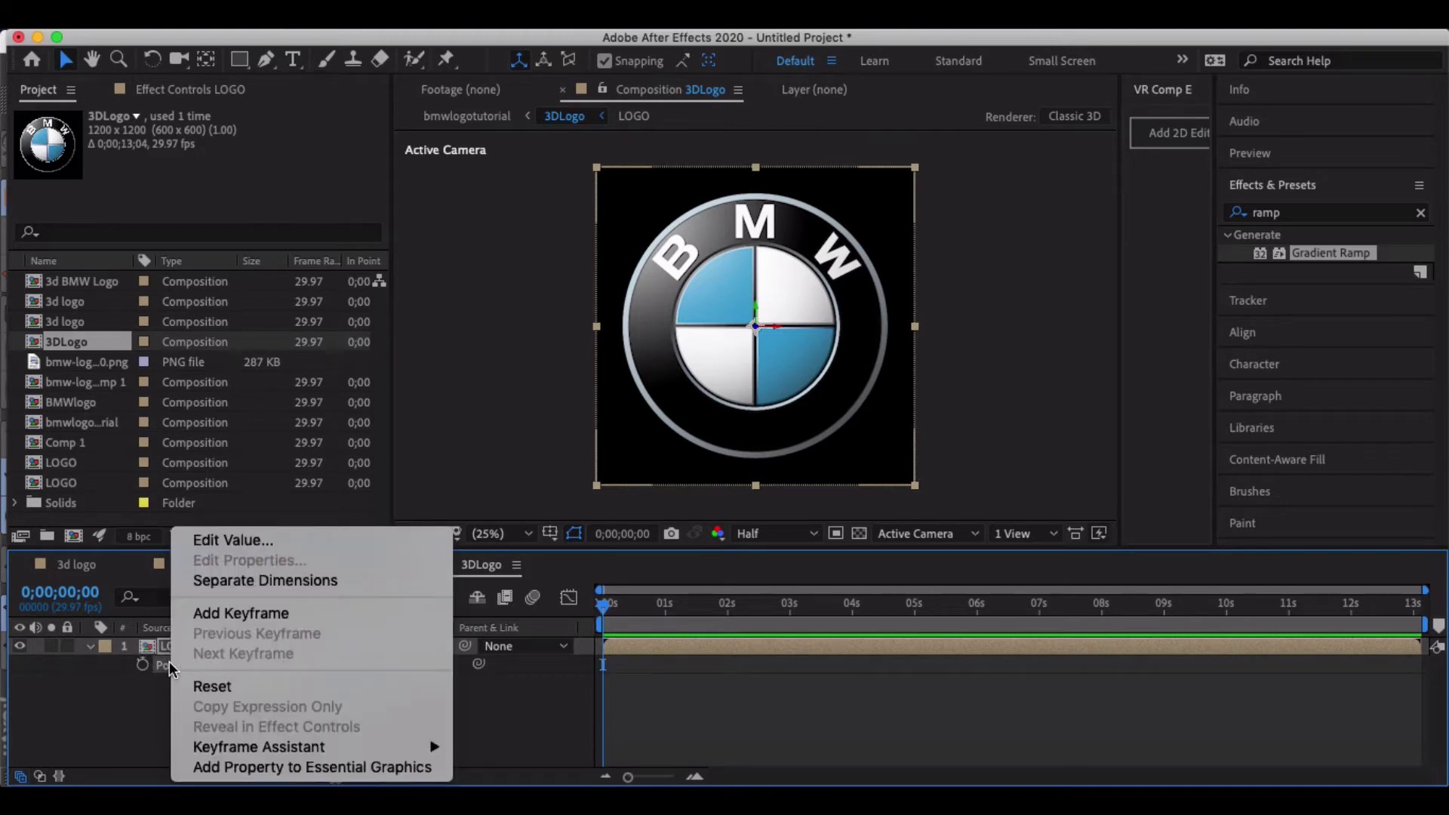
left_click(230, 577)
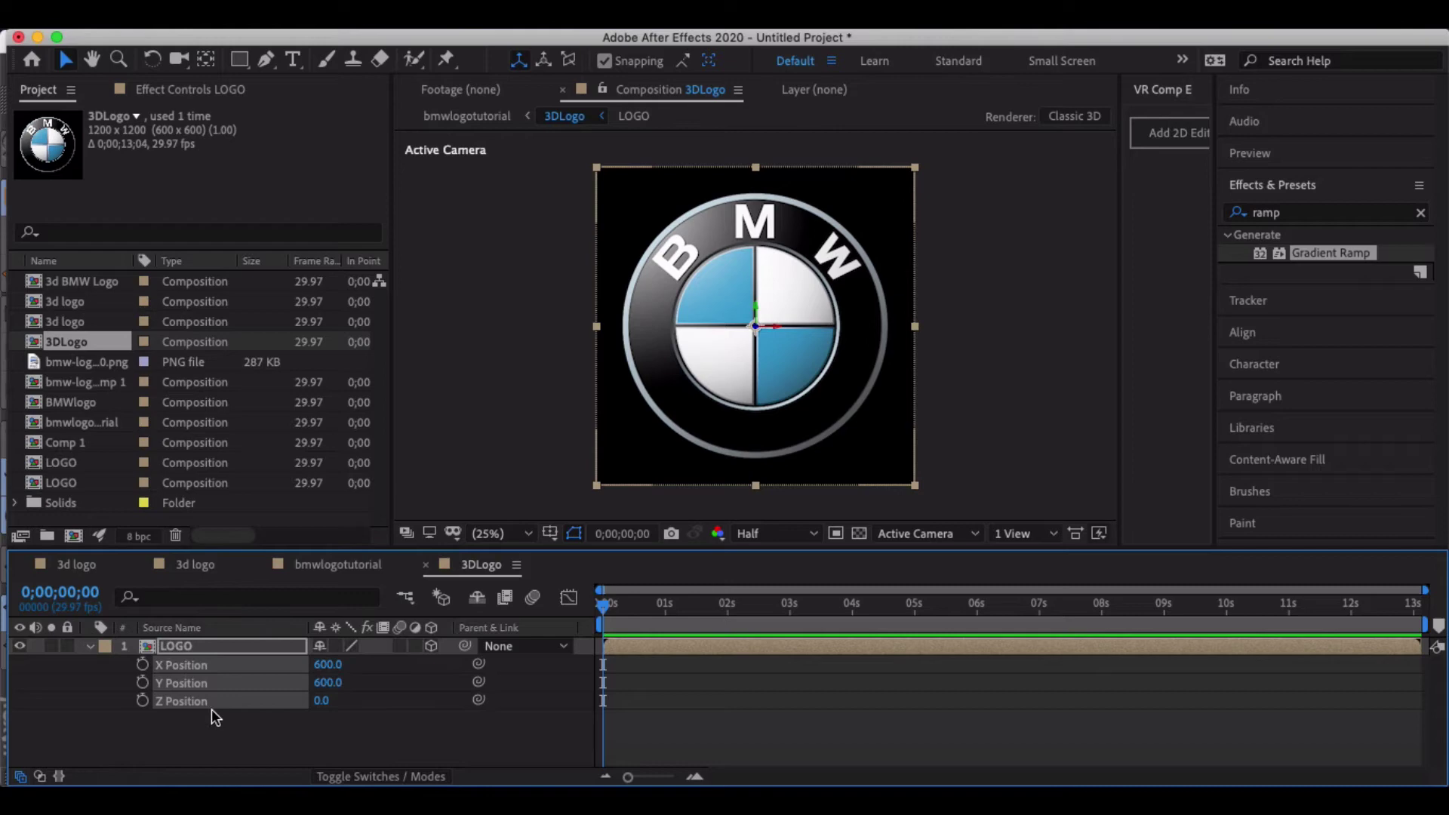
left_click(211, 713)
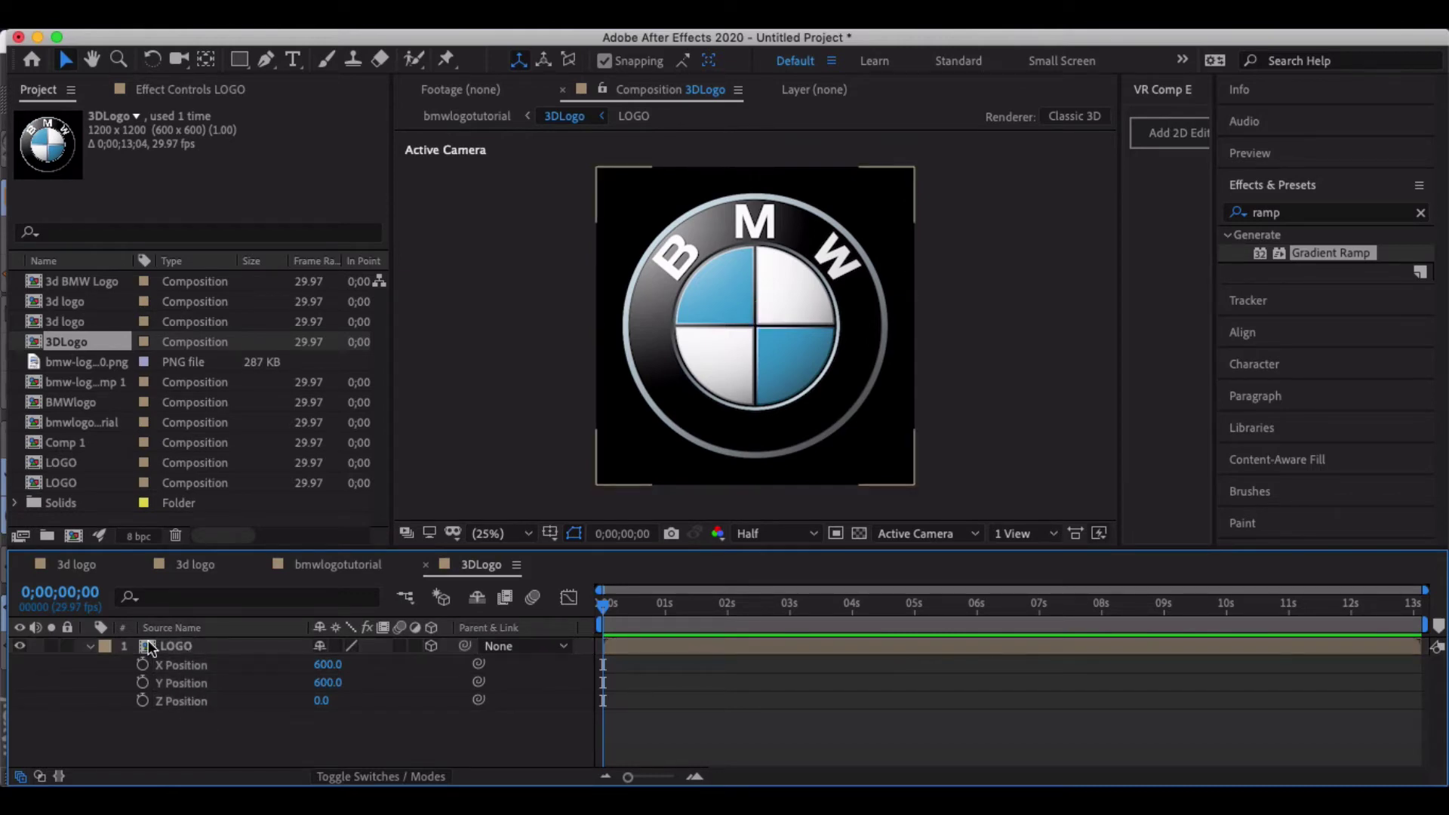
Step: Drive the LOGO layer's Z Position with the expression index
left_click(142, 702, "alt")
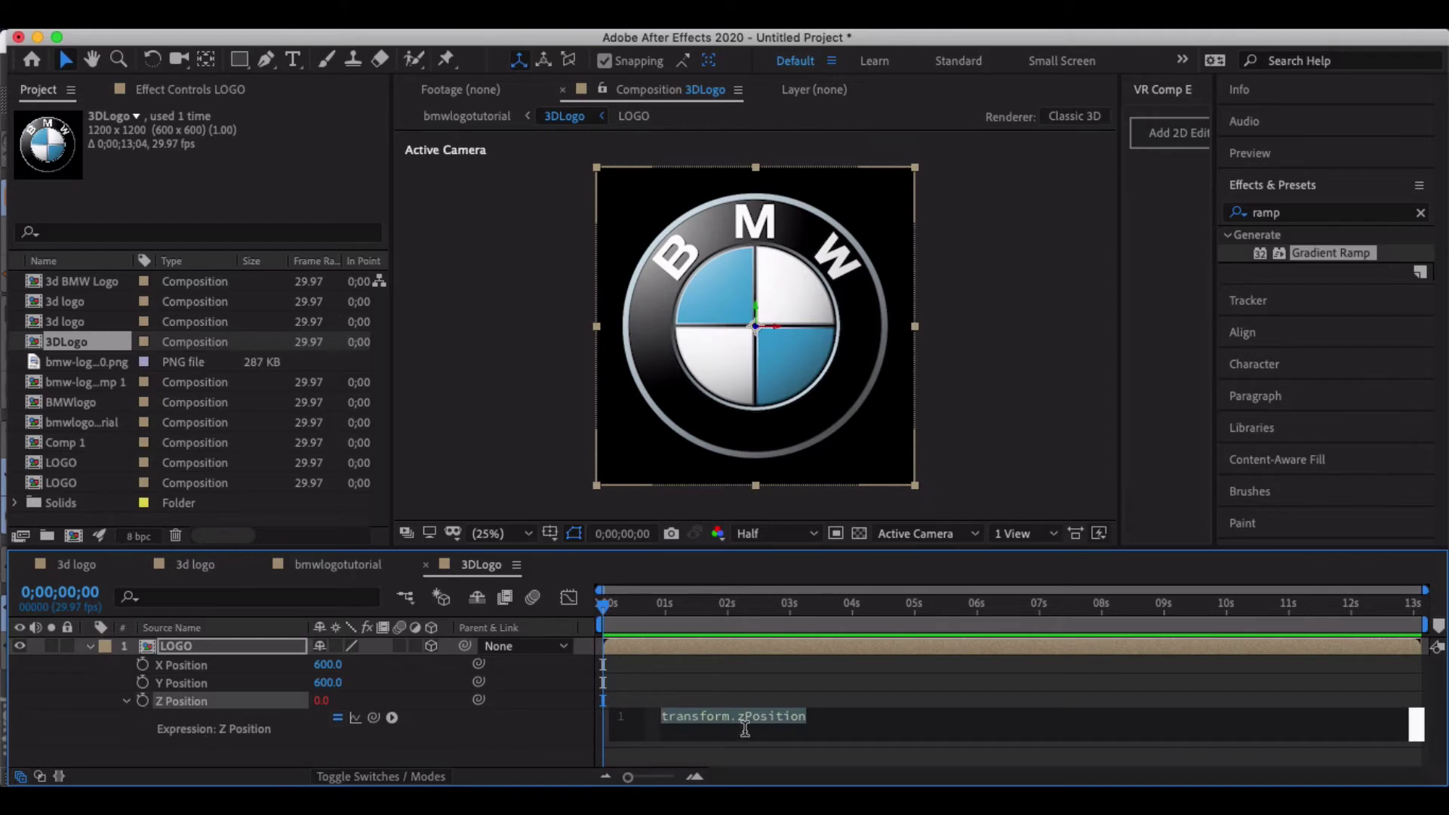
double_click(693, 717)
key("super+a")
type("index")
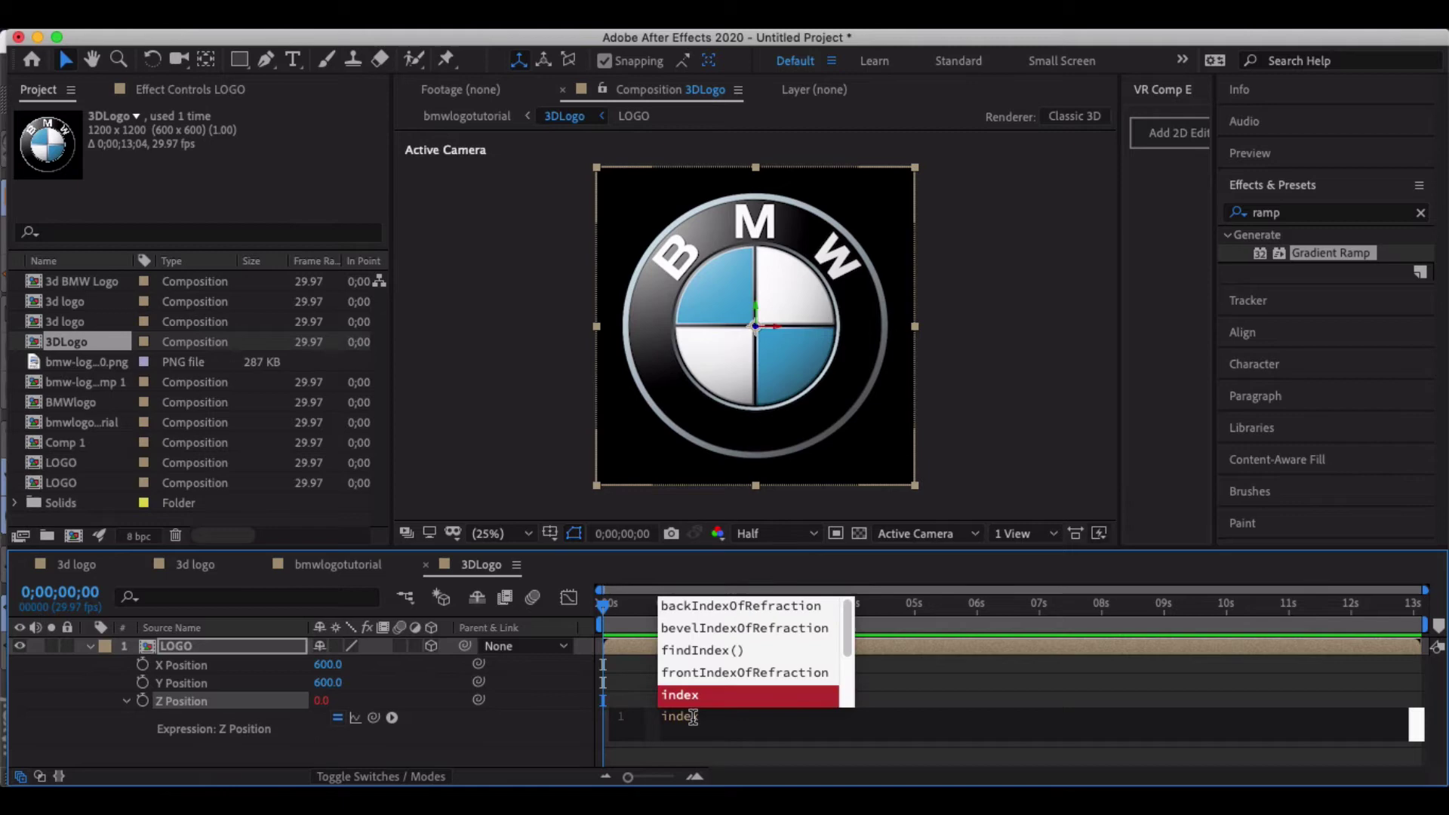
key("Return")
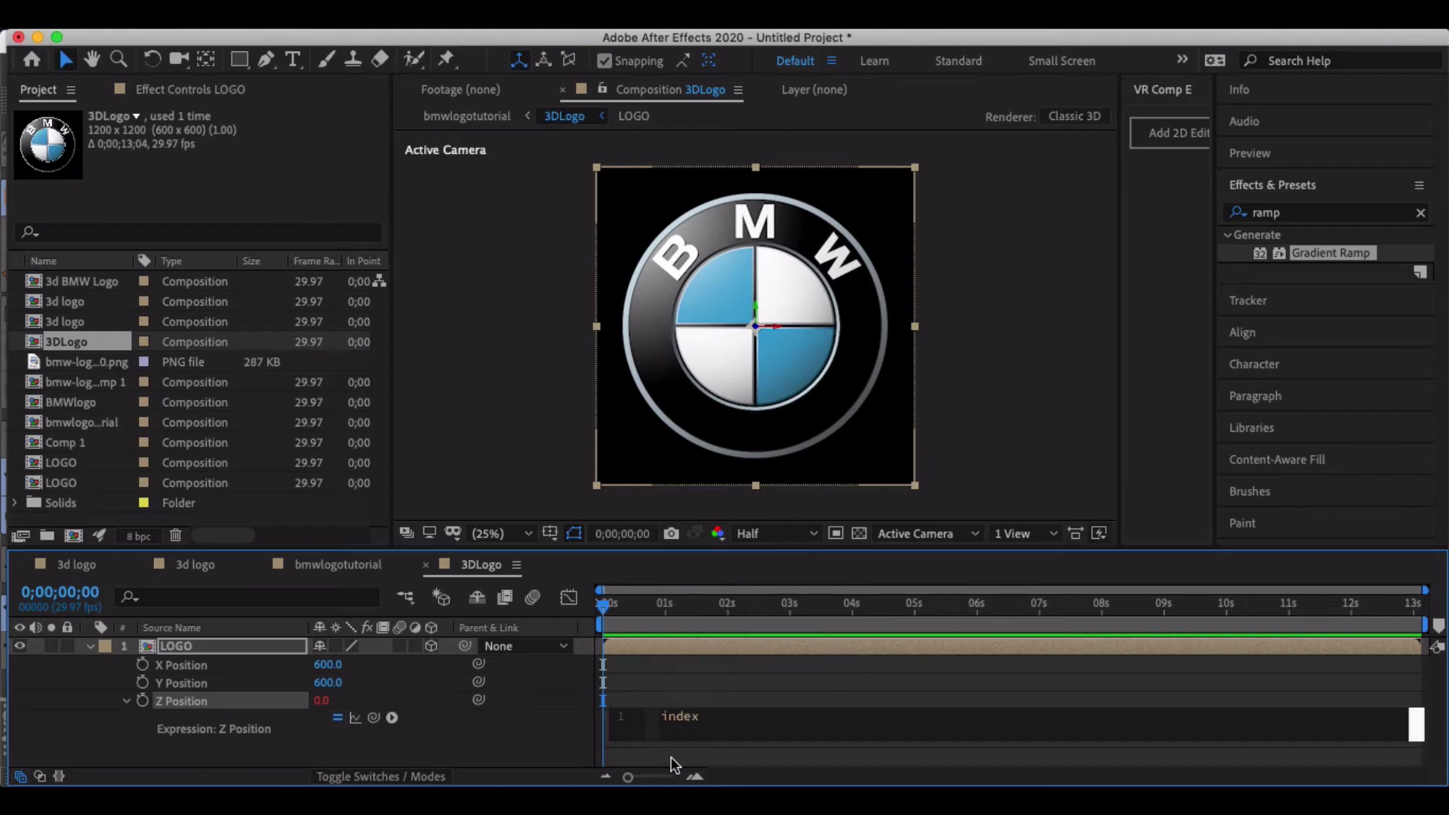
left_click(128, 702)
left_click(225, 734)
left_click(89, 646)
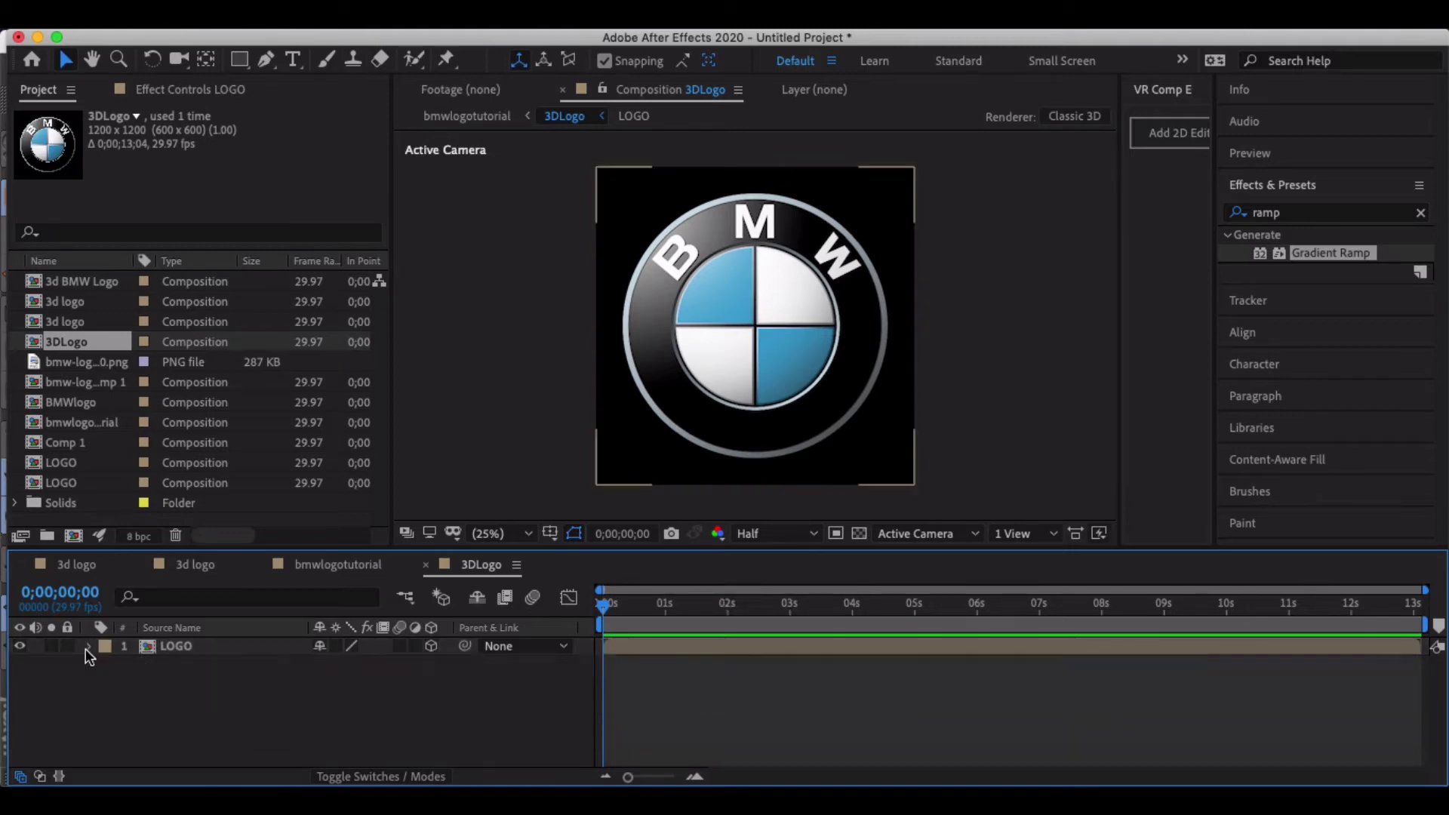
Step: Duplicate the LOGO layer repeatedly with Cmd+D, doubling the selected copies each time
left_click(158, 646)
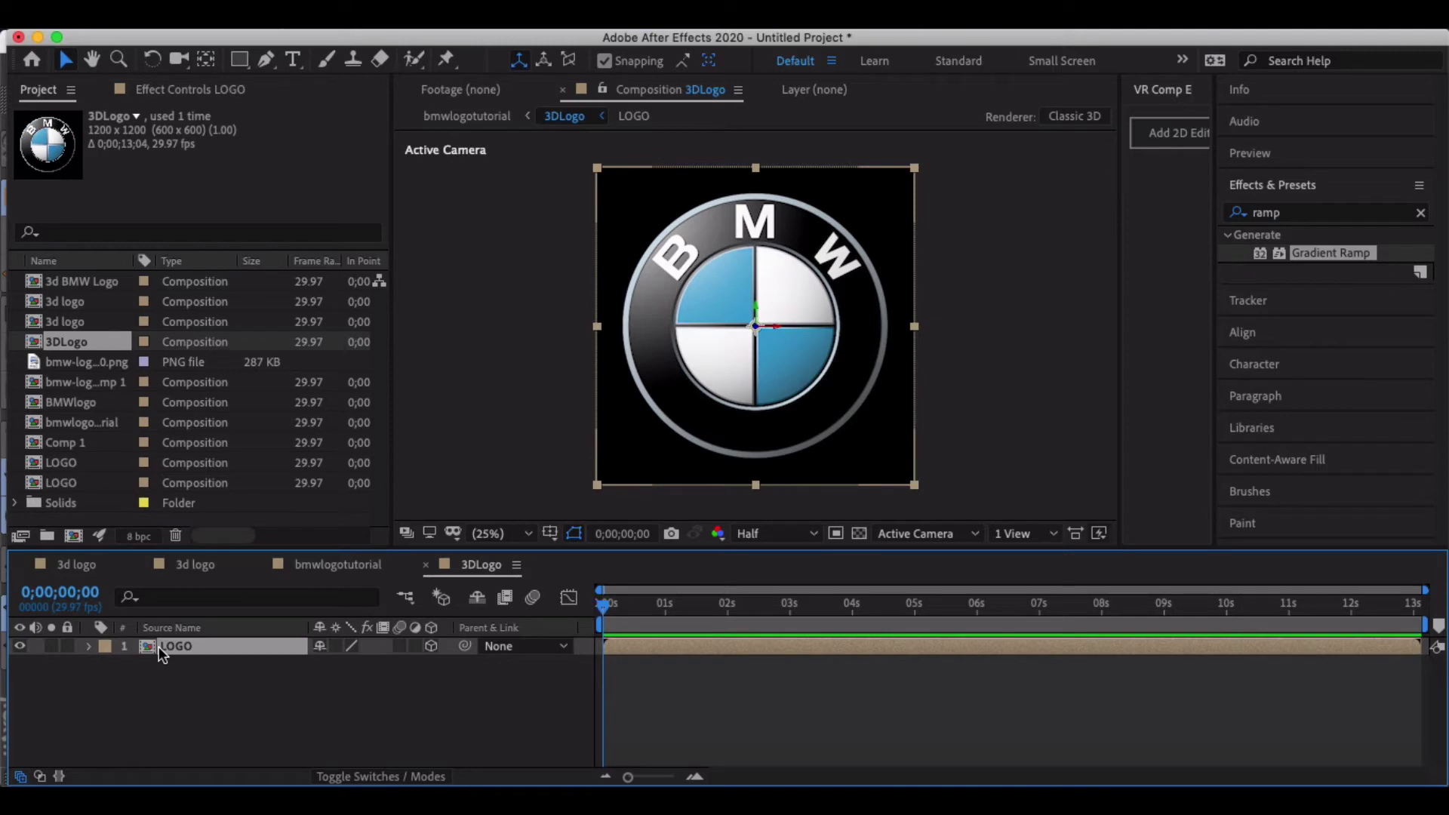
key("super+d")
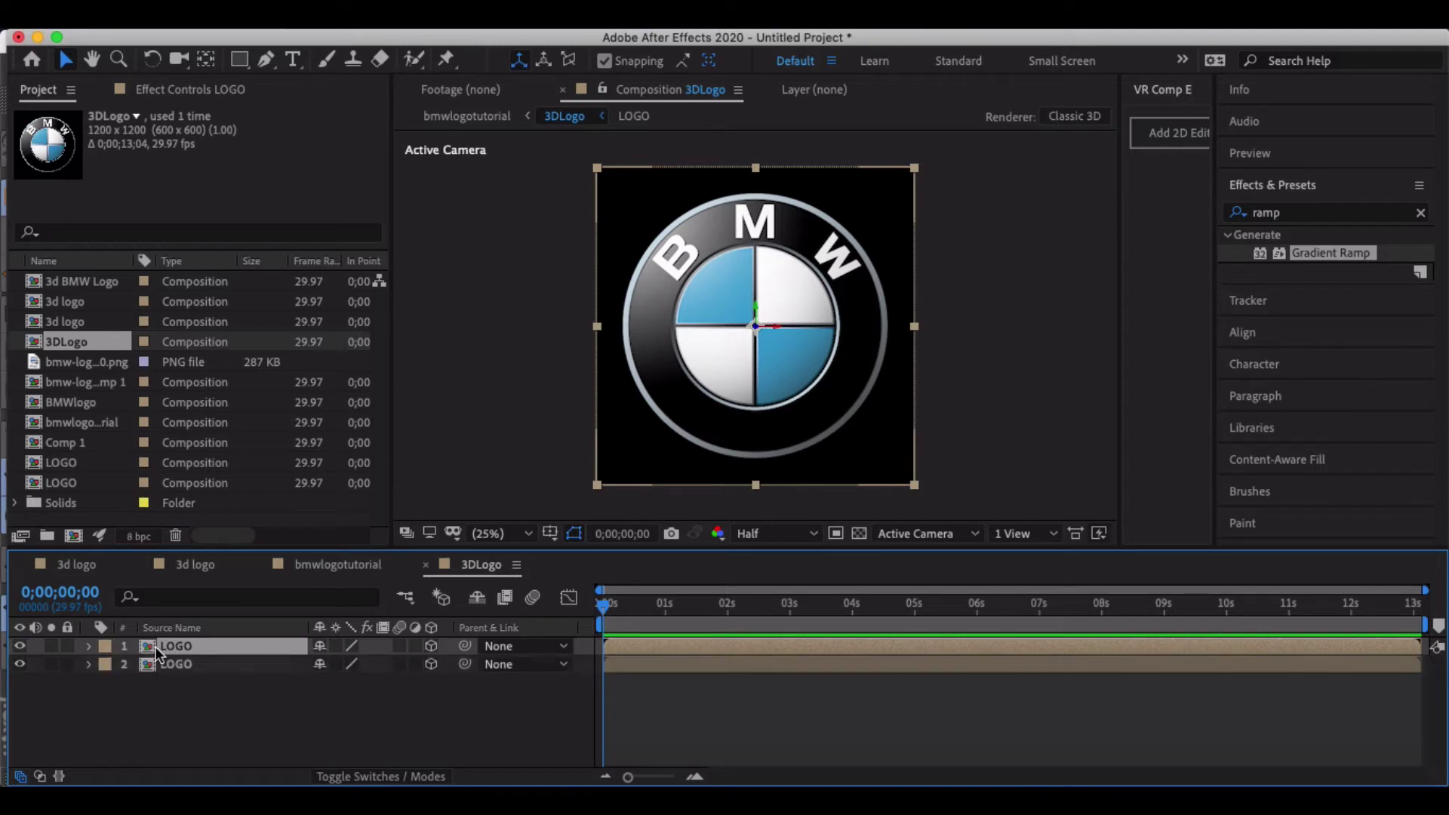
key("super+d")
key("super+d")
left_click(173, 699)
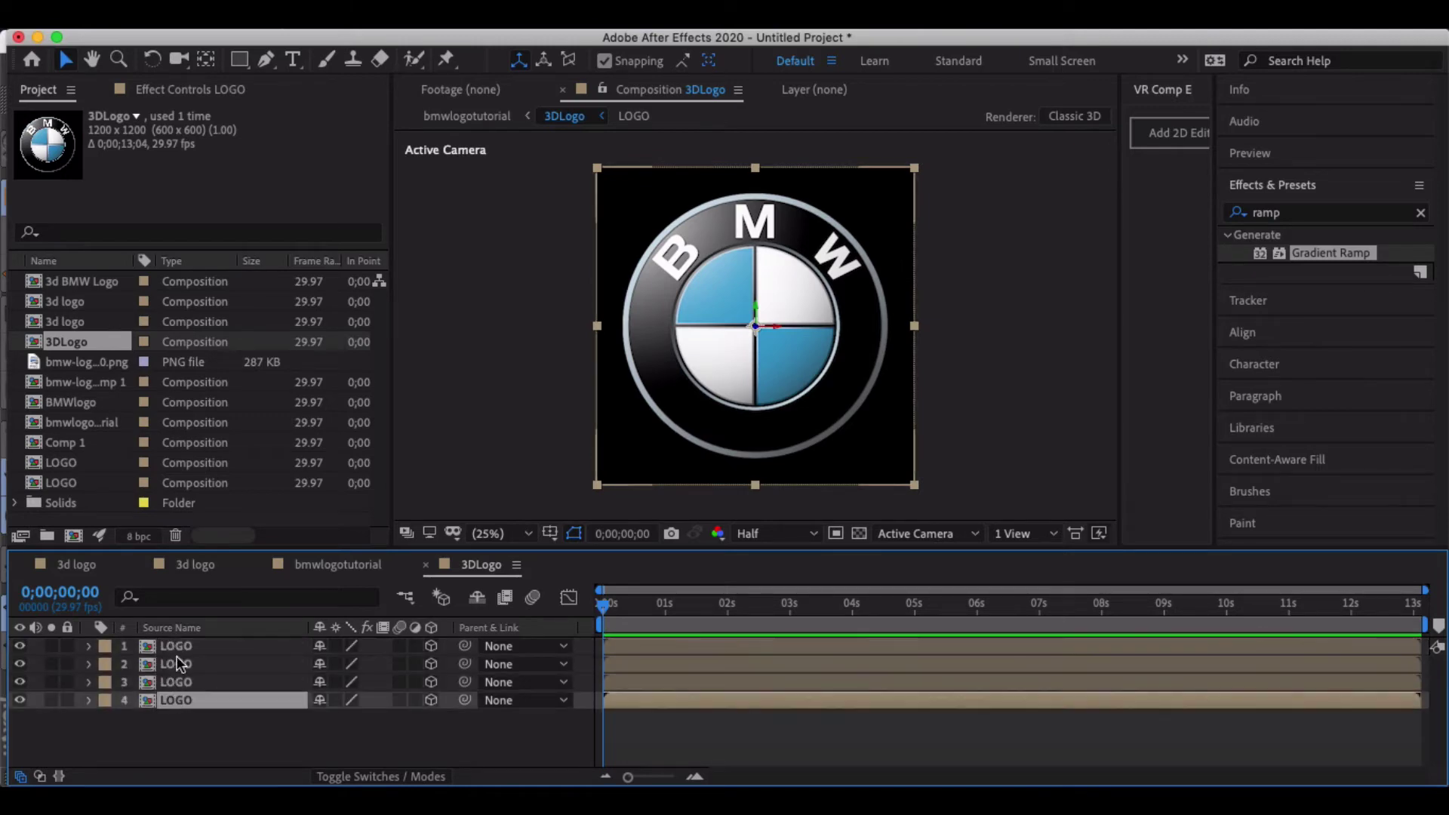
left_click(176, 643, "shift")
key("super+d")
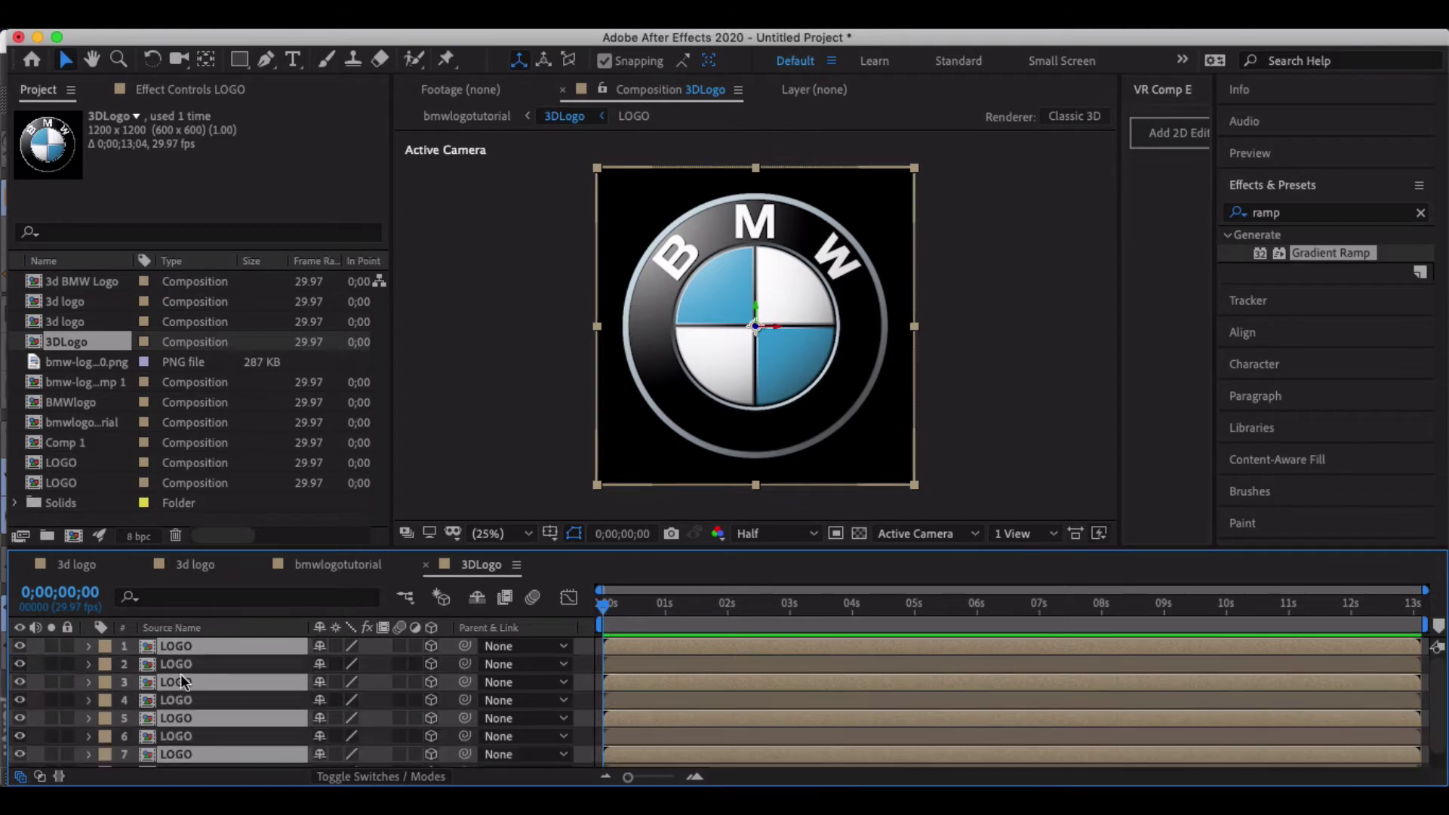
left_click(187, 747)
left_click(164, 641, "shift")
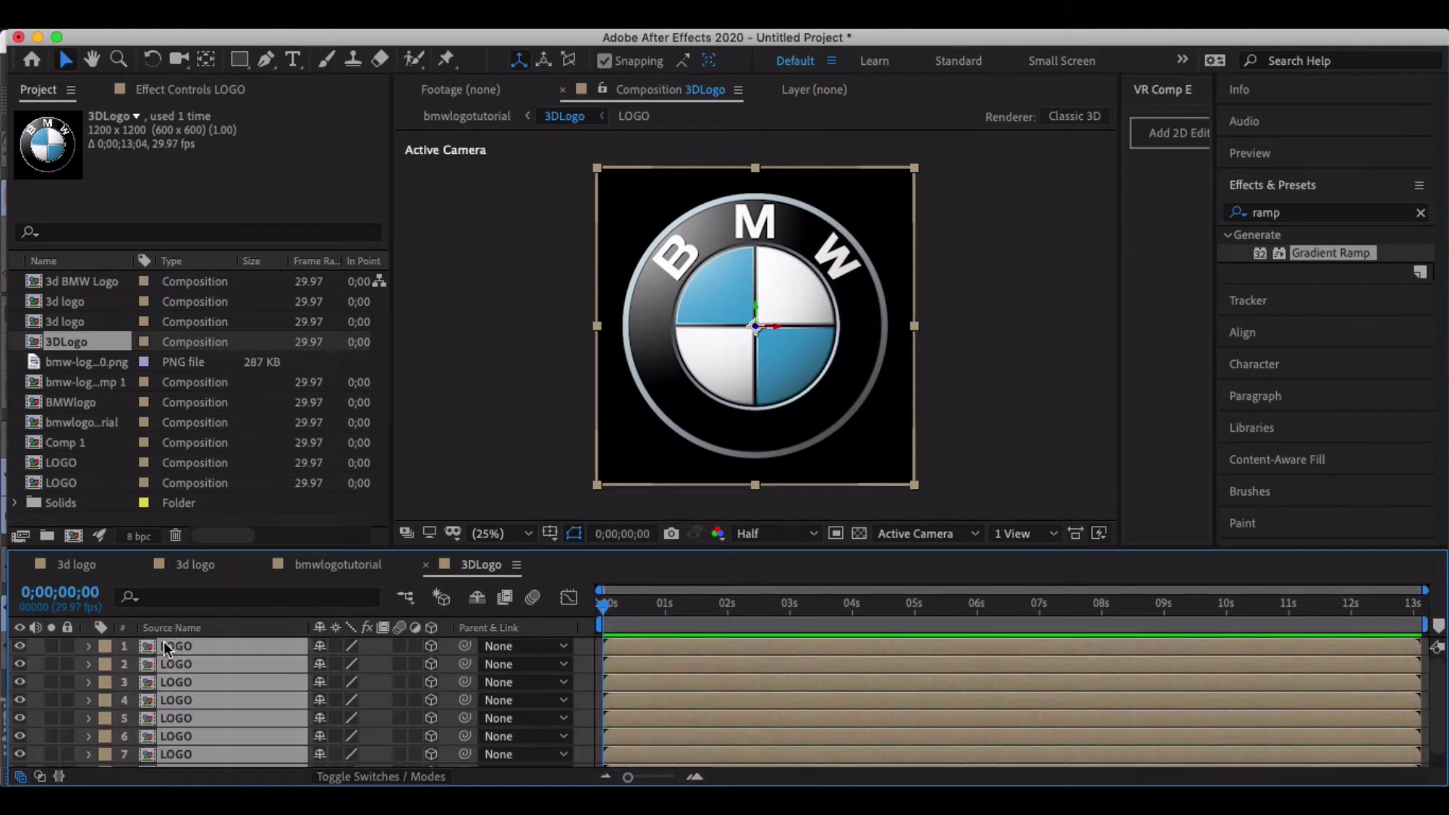
left_click(174, 700)
left_click(174, 754, "super")
Step: Duplicate the selected LOGO layers again via Edit > Duplicate, growing the stack past forty
left_click(226, 13)
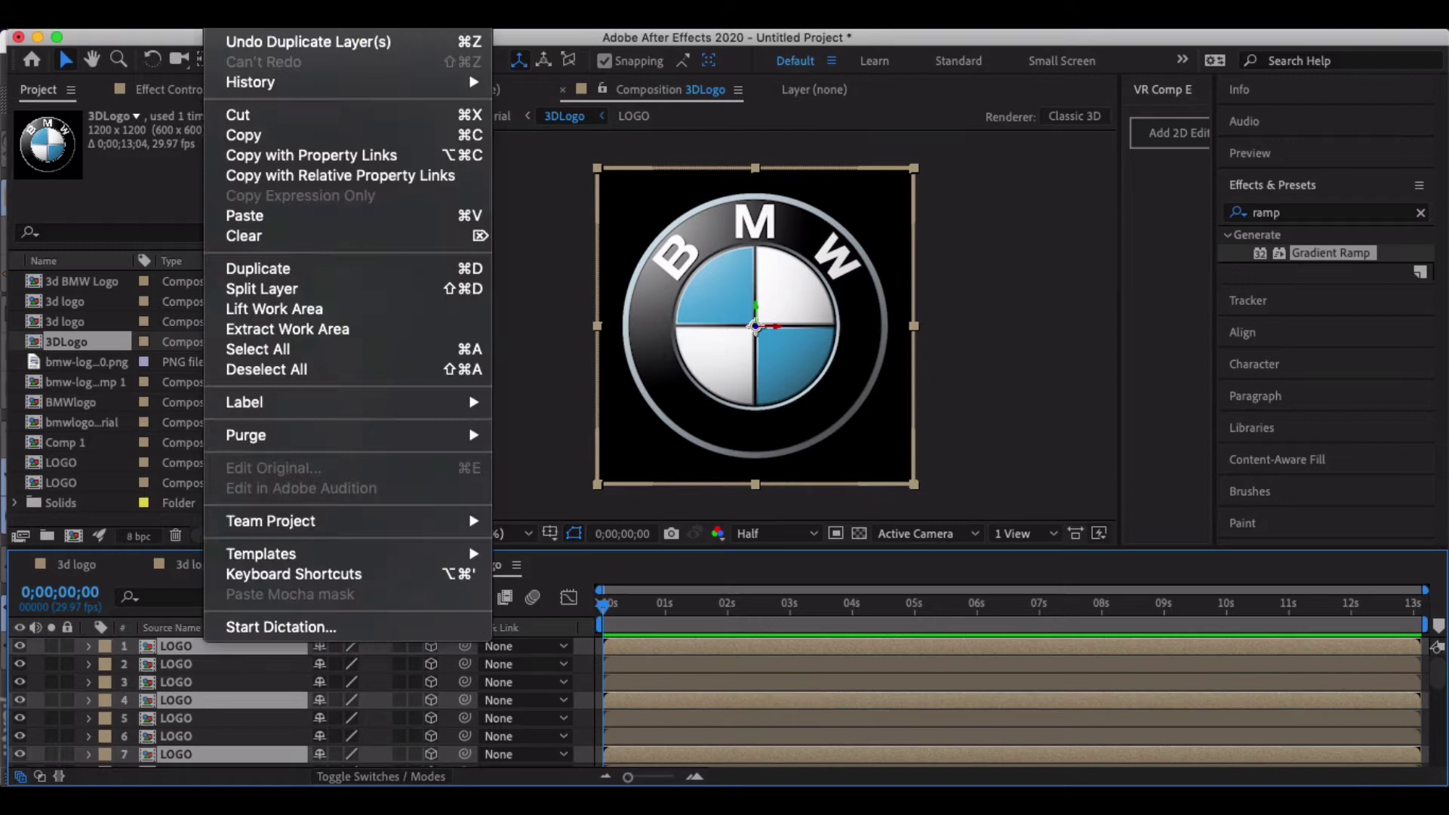
left_click(258, 270)
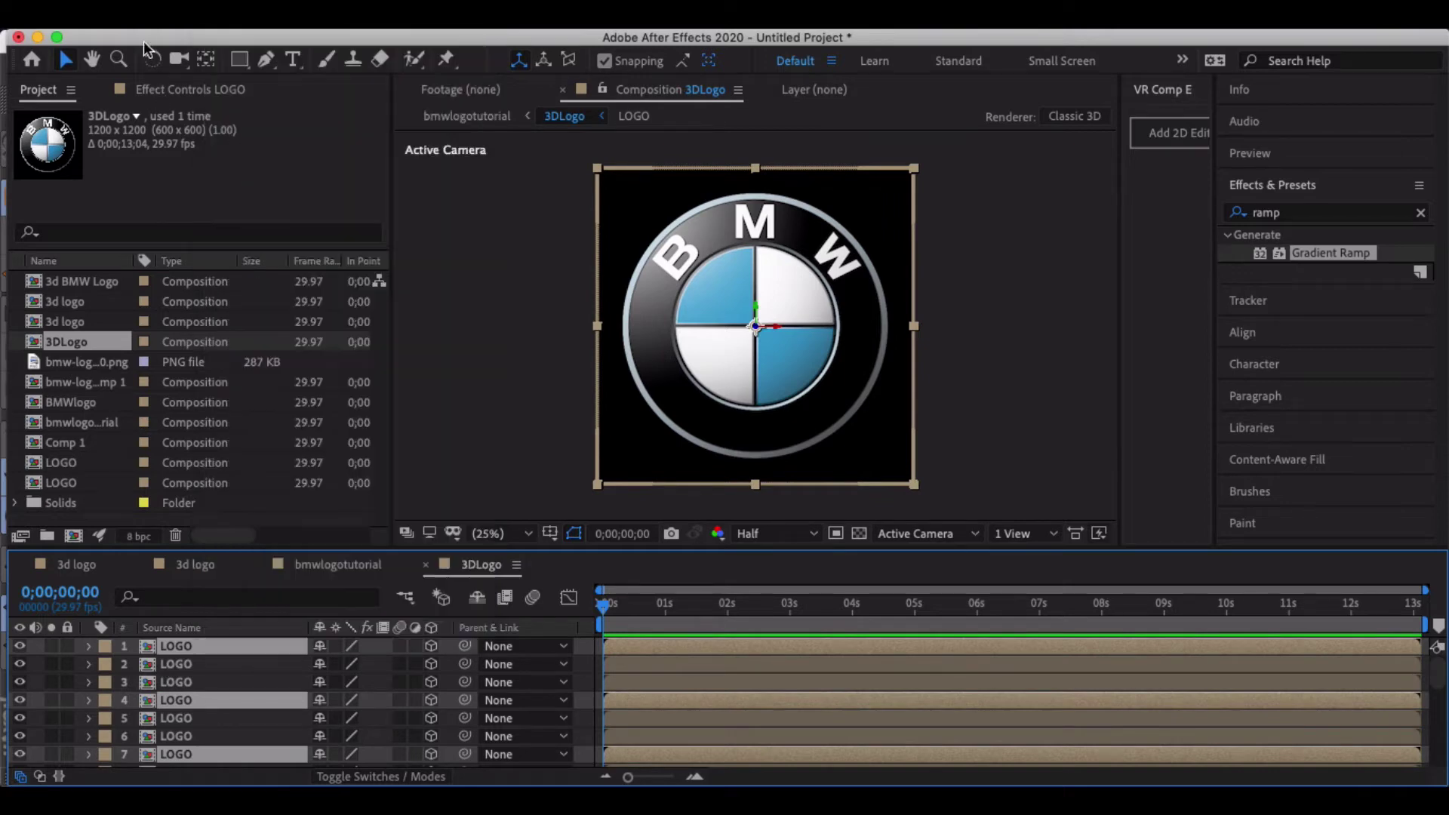
scroll(215, 651, "up", 1)
scroll(210, 664, "up", 5)
left_click(210, 646)
scroll(210, 649, "down", 6)
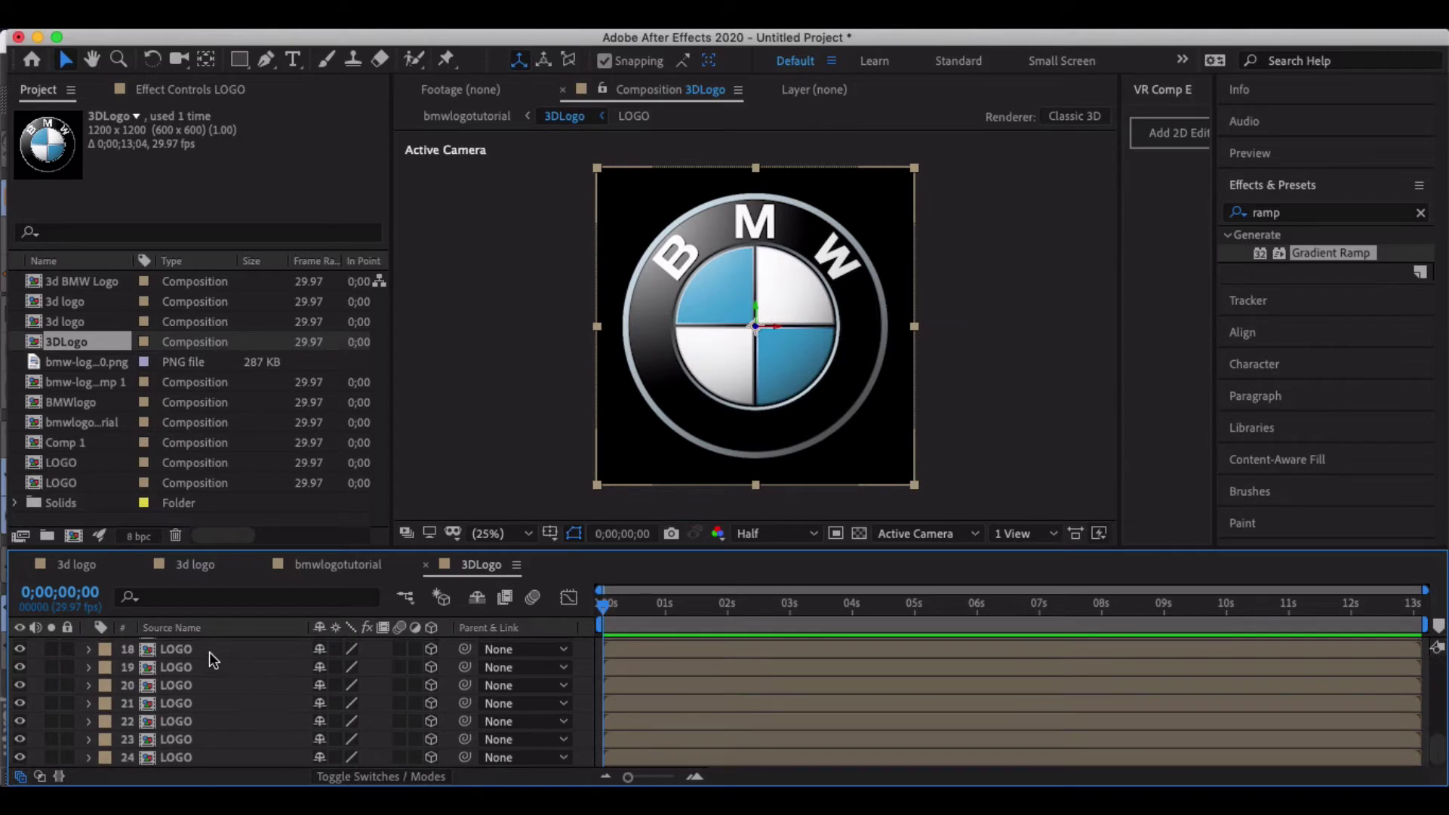
left_click(189, 702, "super")
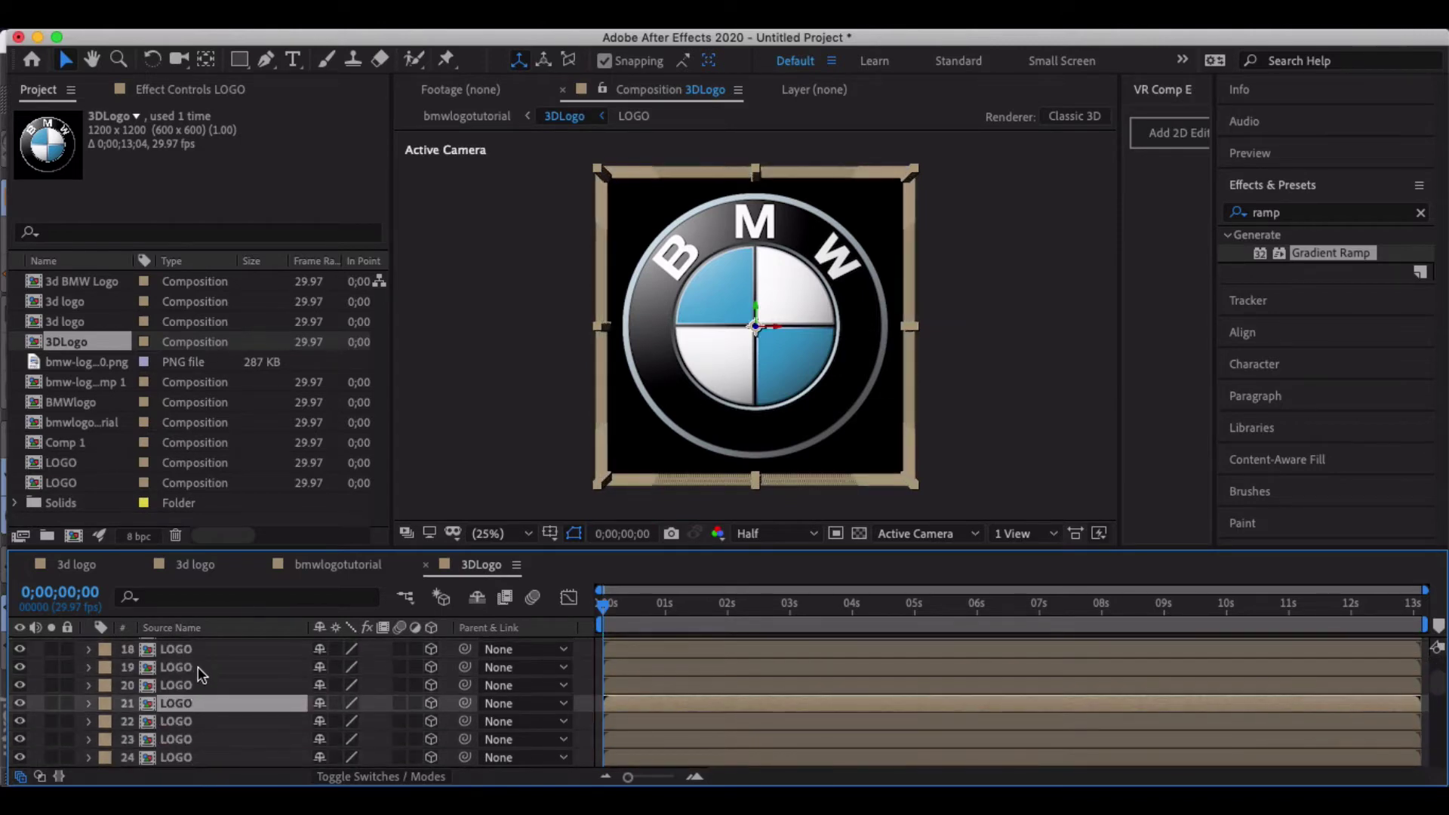
scroll(198, 668, "down", 6)
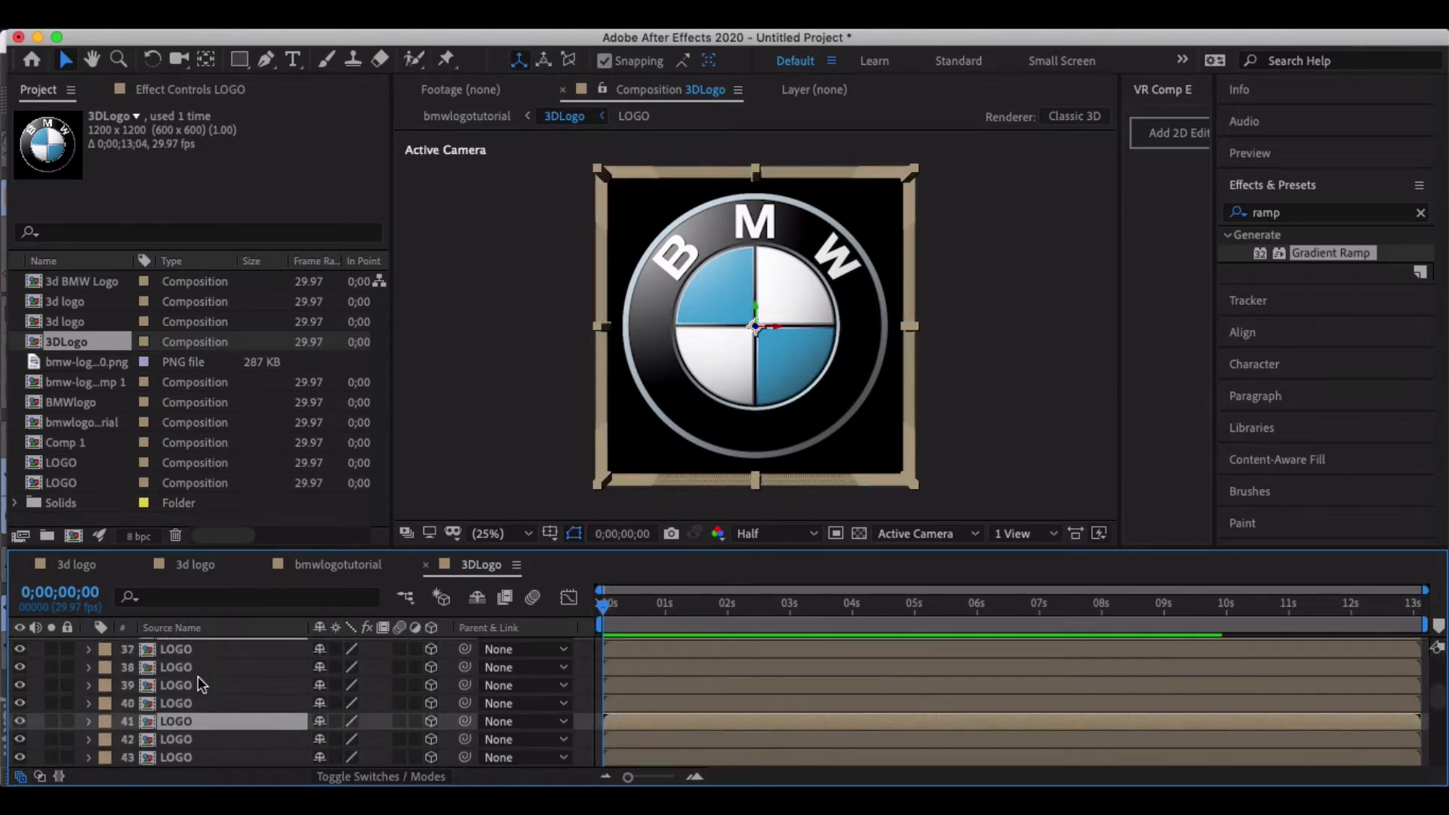
scroll(198, 677, "up", 12)
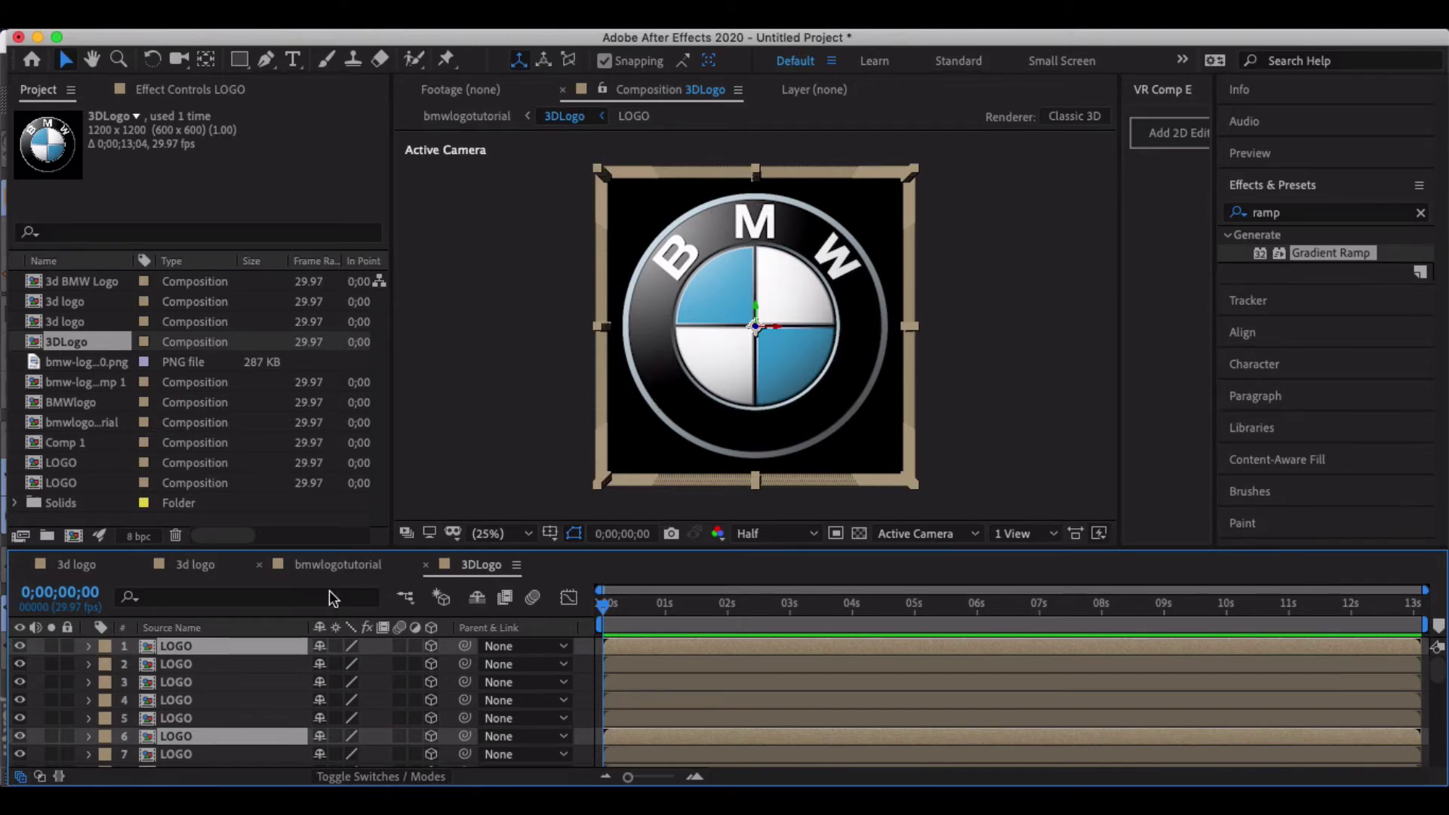
Step: Switch the viewer to Custom View 1 and duplicate more LOGO layers
left_click(966, 532)
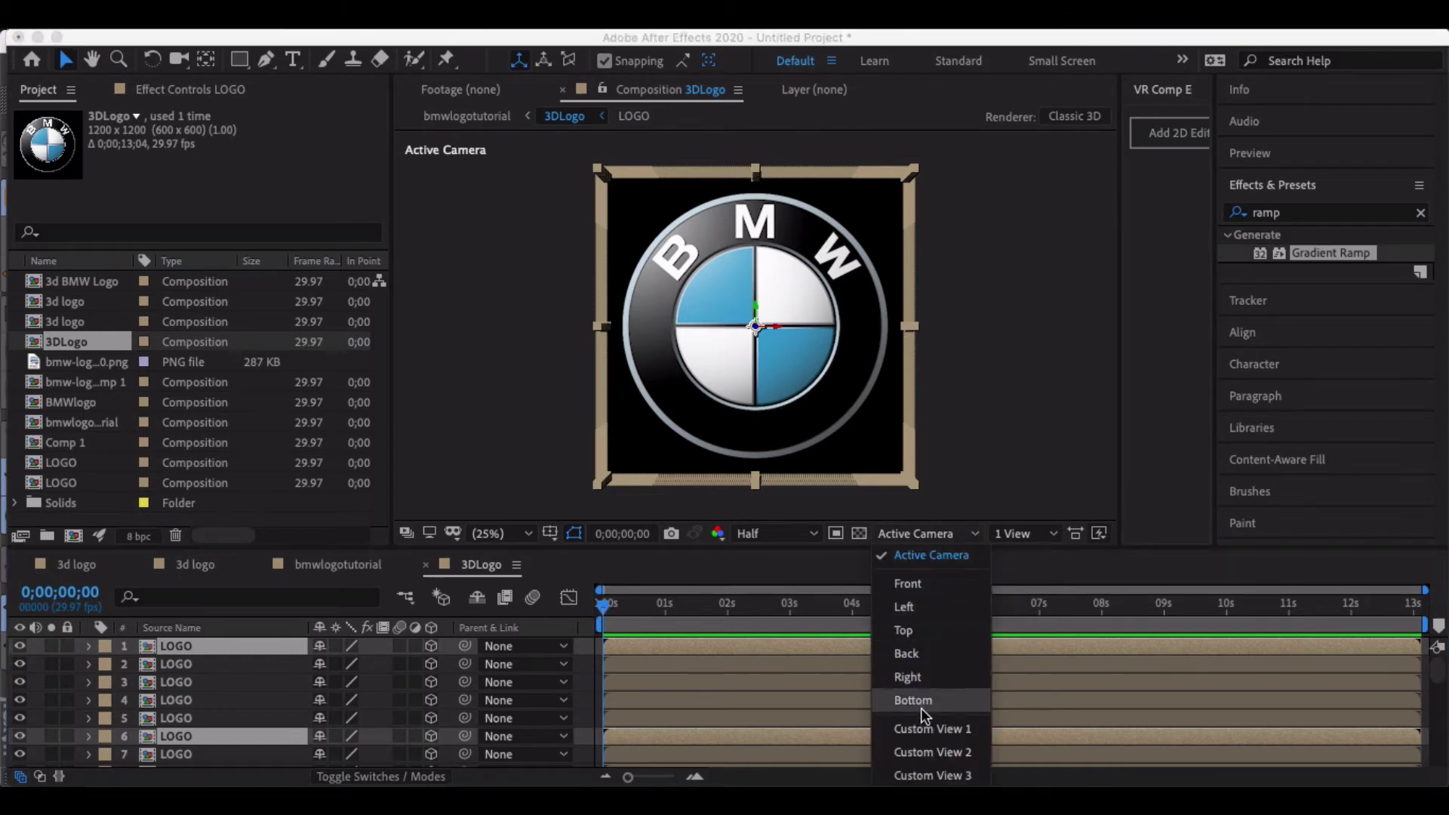
left_click(922, 728)
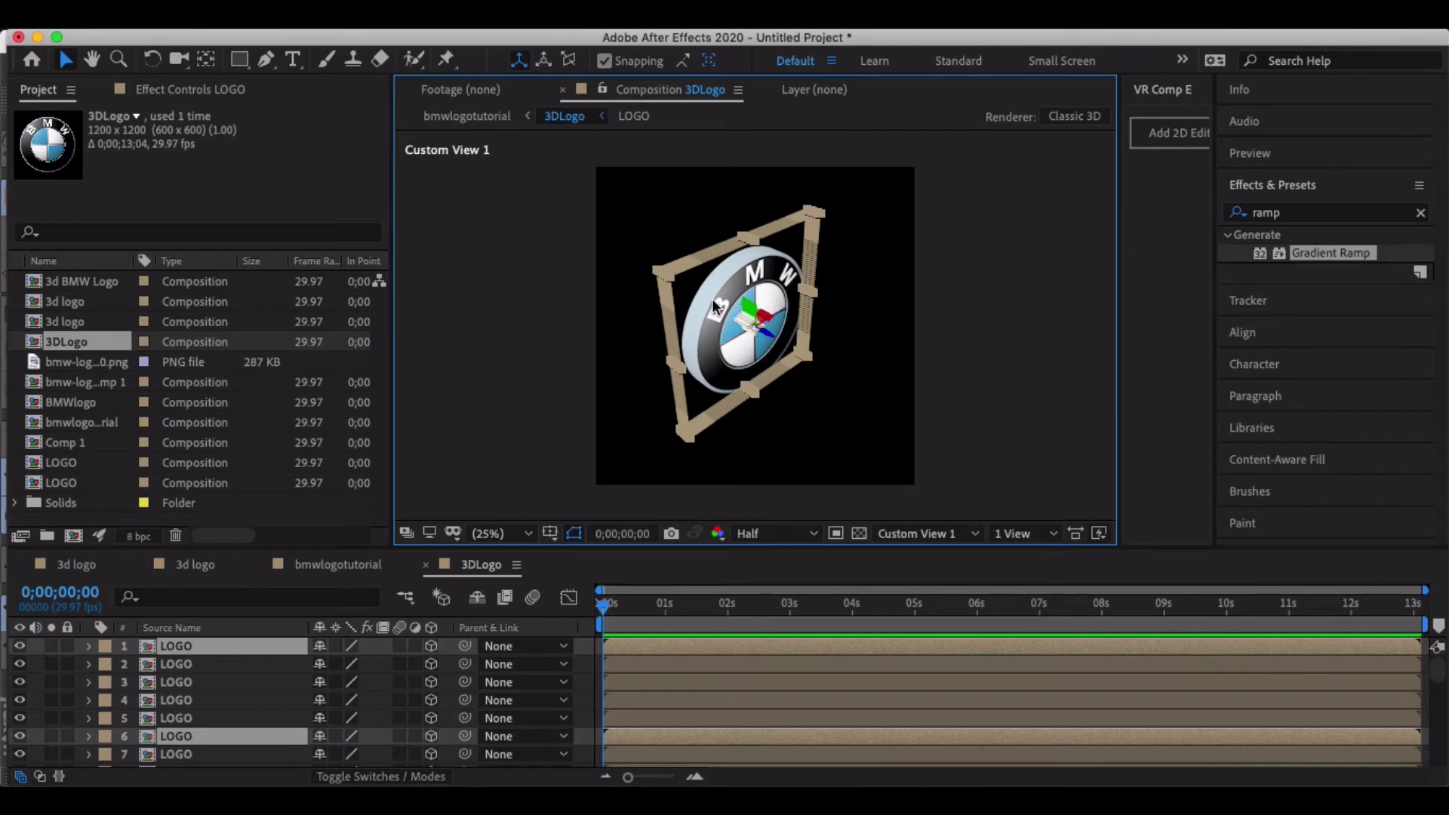
left_click(206, 695)
key("ctrl+d")
key("ctrl+d")
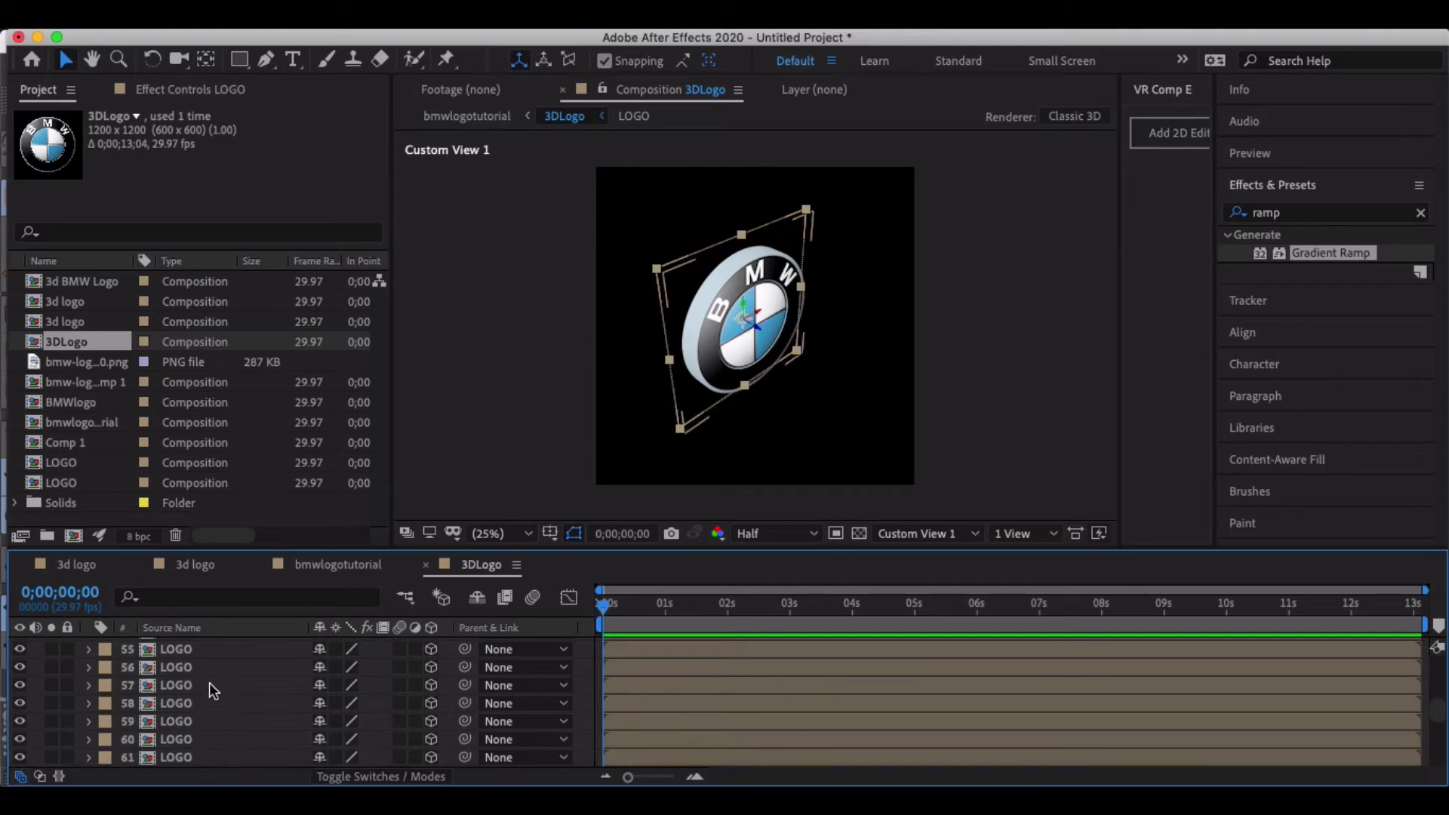
Step: Toggle a LOGO copy's visibility on and off to compare the logo's thickness
left_click(210, 683, "shift")
left_click(19, 685)
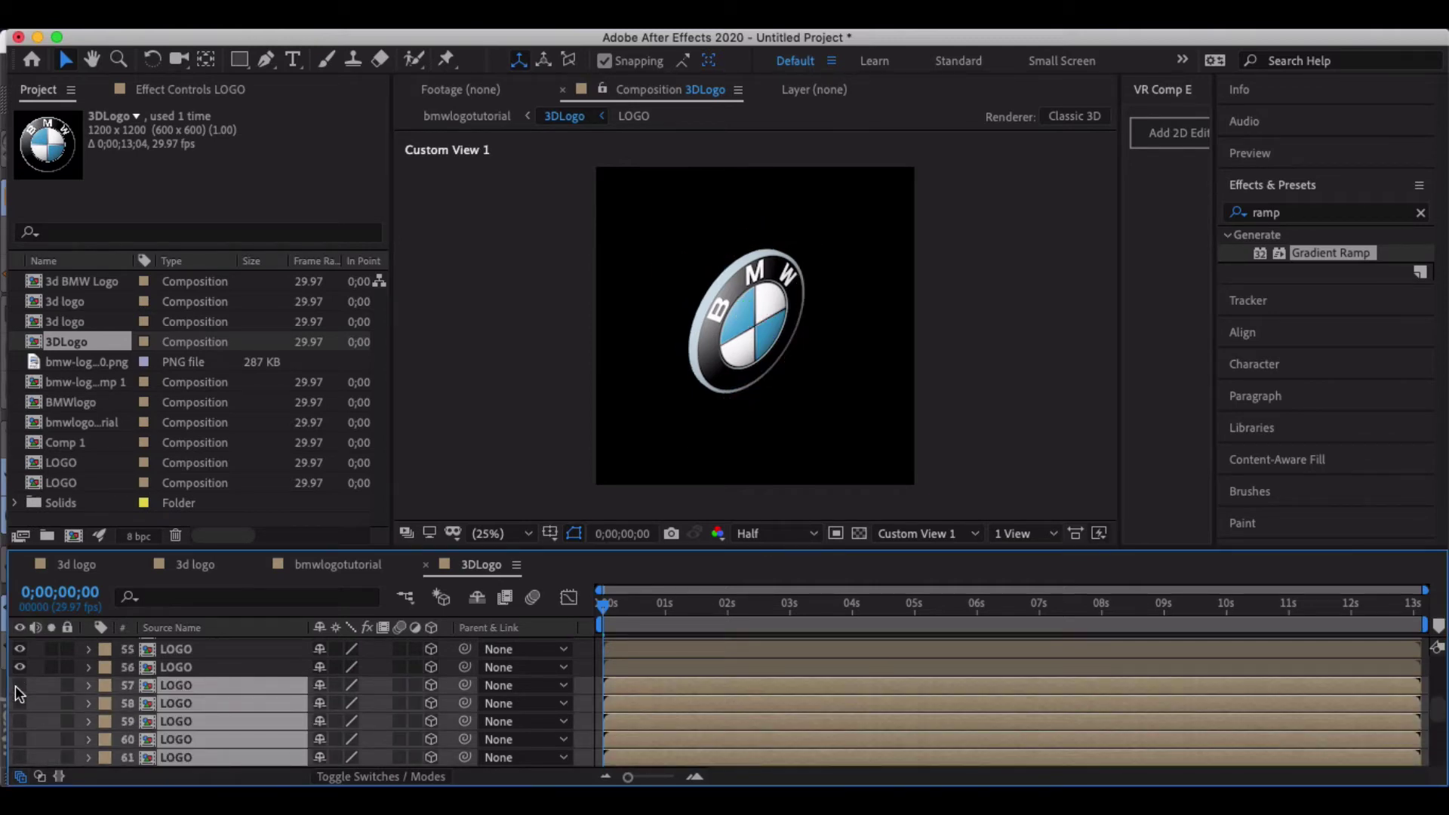
left_click(19, 687)
left_click(19, 687)
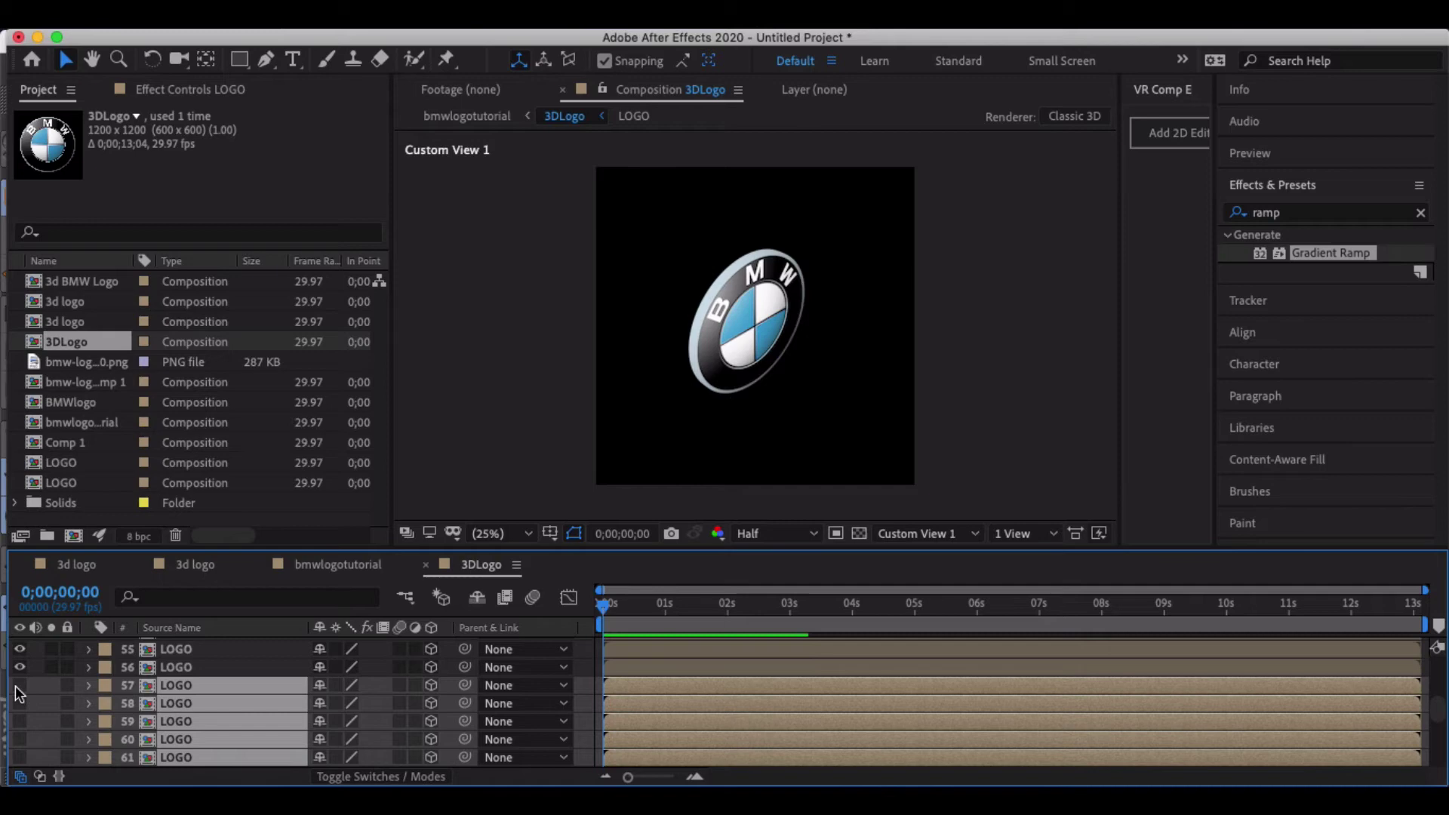
left_click(19, 687)
left_click(19, 686)
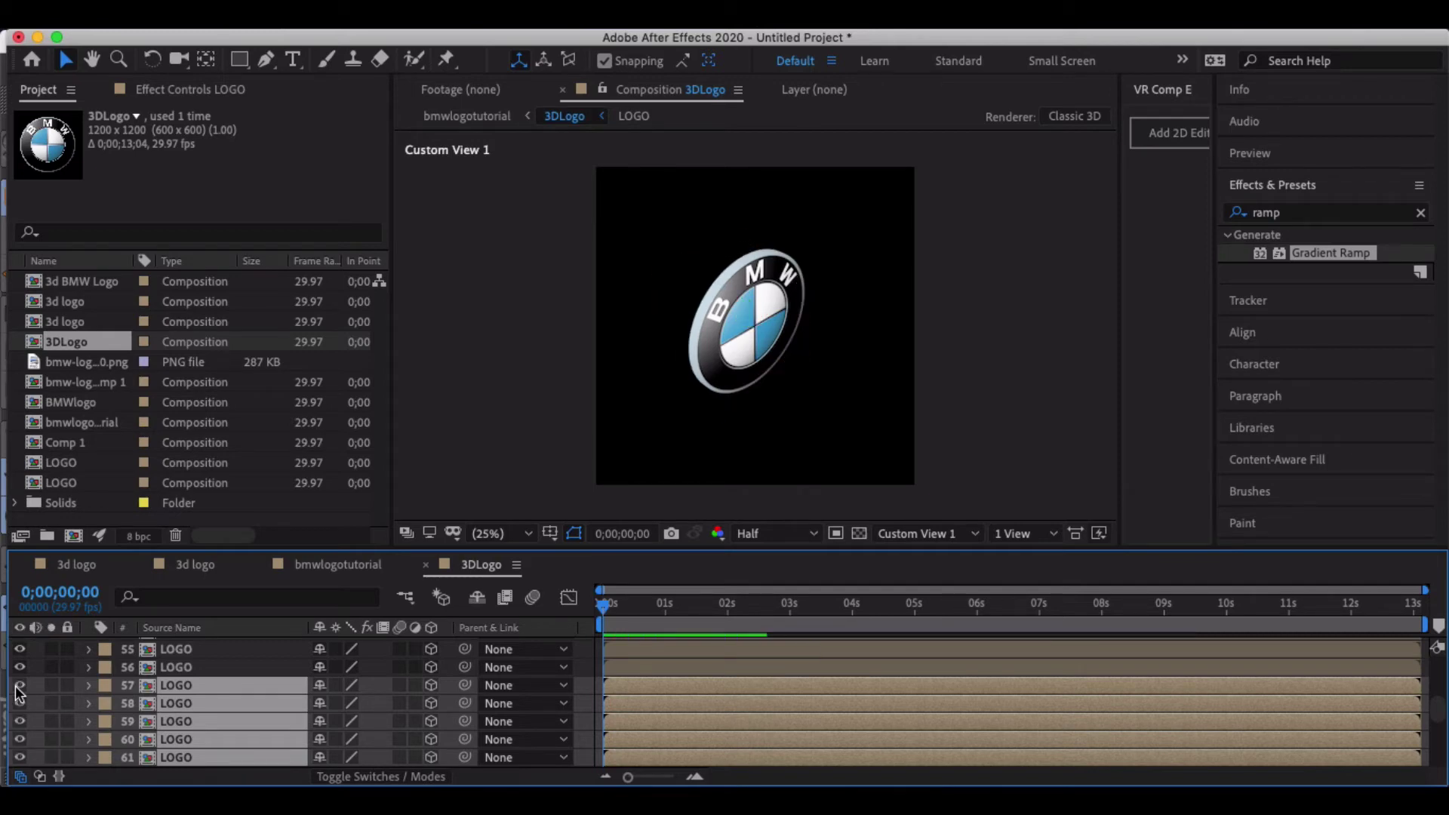
left_click(19, 687)
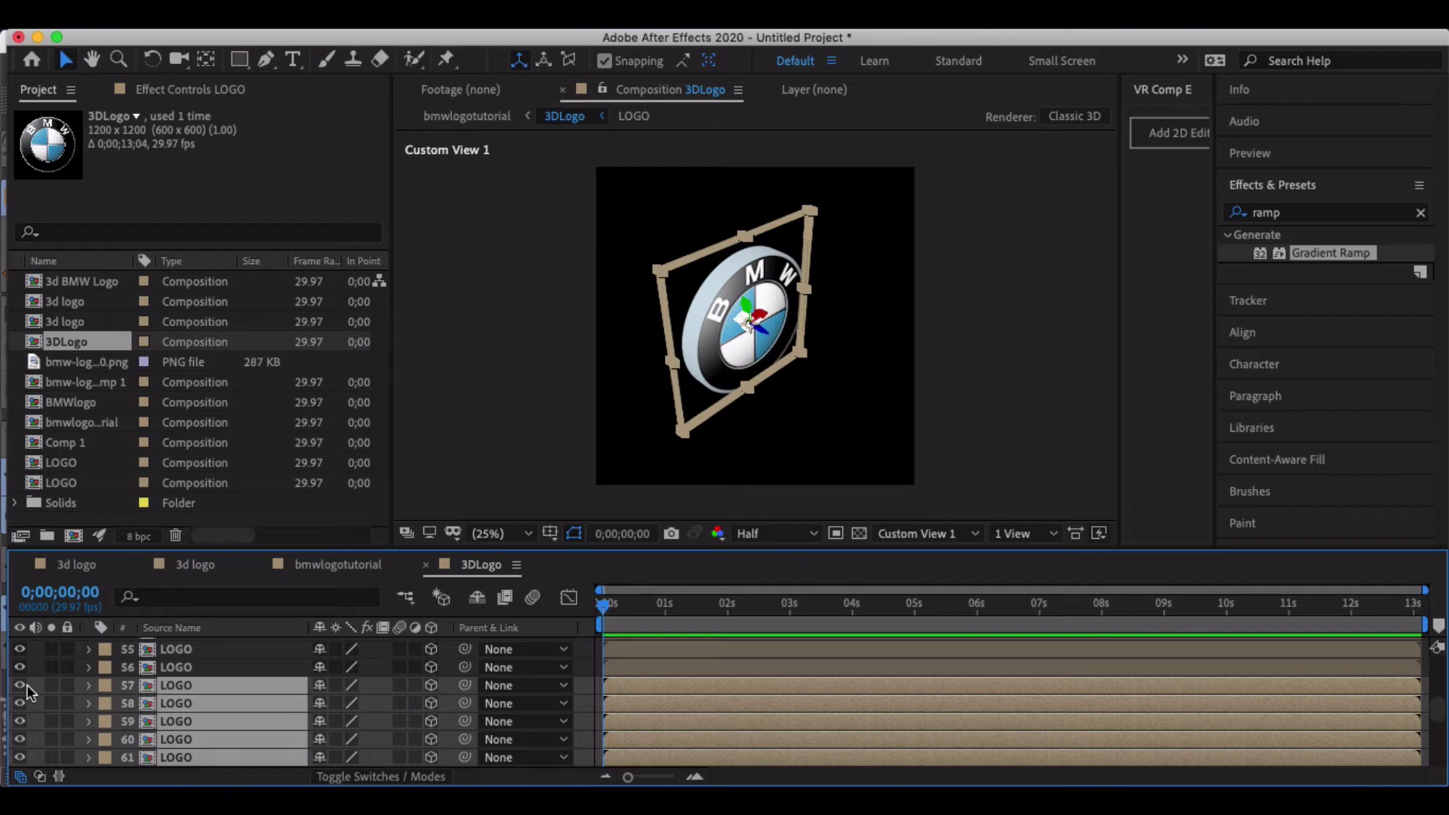
scroll(151, 687, "up", 8)
scroll(152, 690, "up", 10)
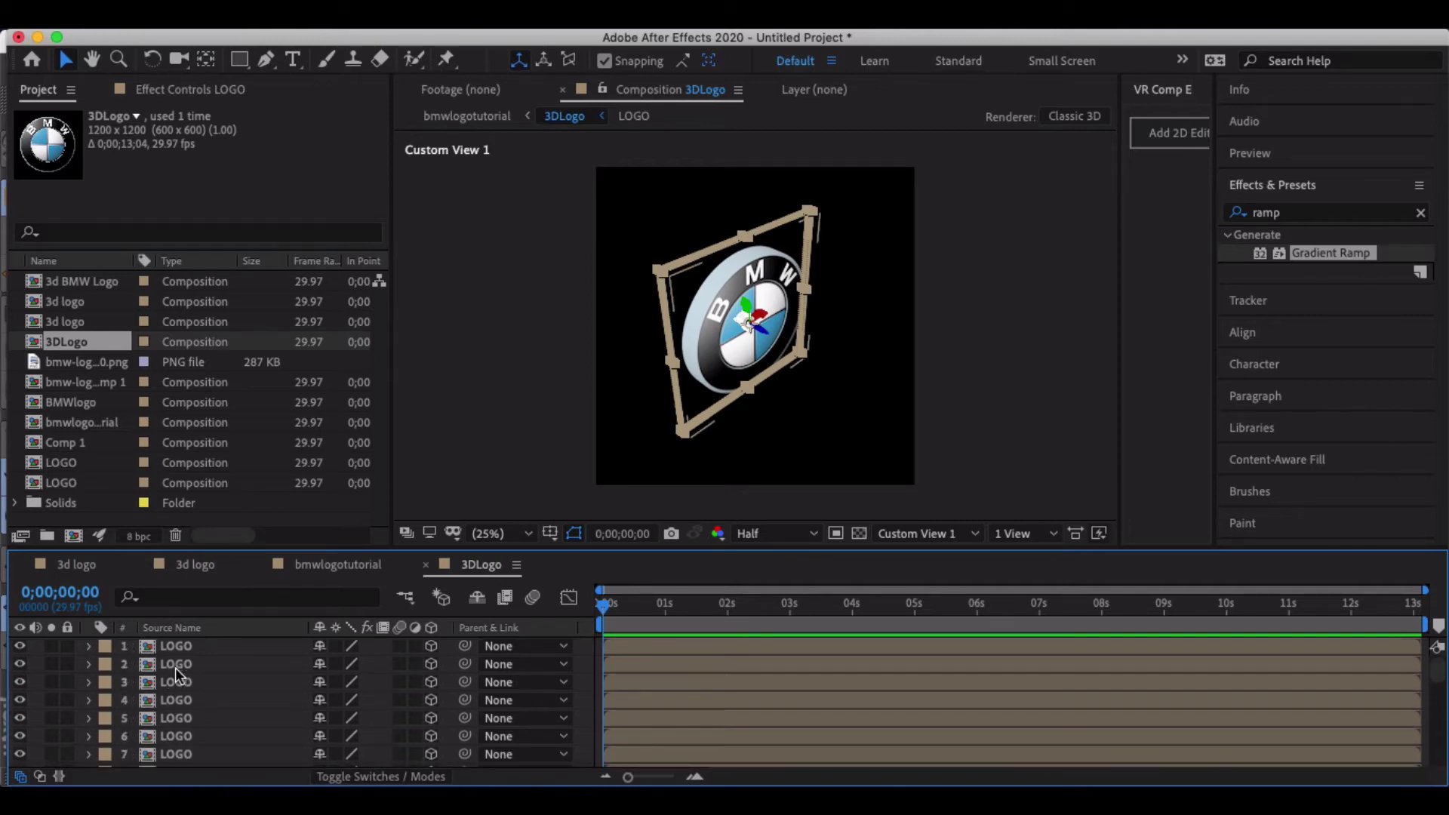
Step: In the bmwlogotutorial comp, make the 3DLogo layer a 3D layer
left_click(341, 568)
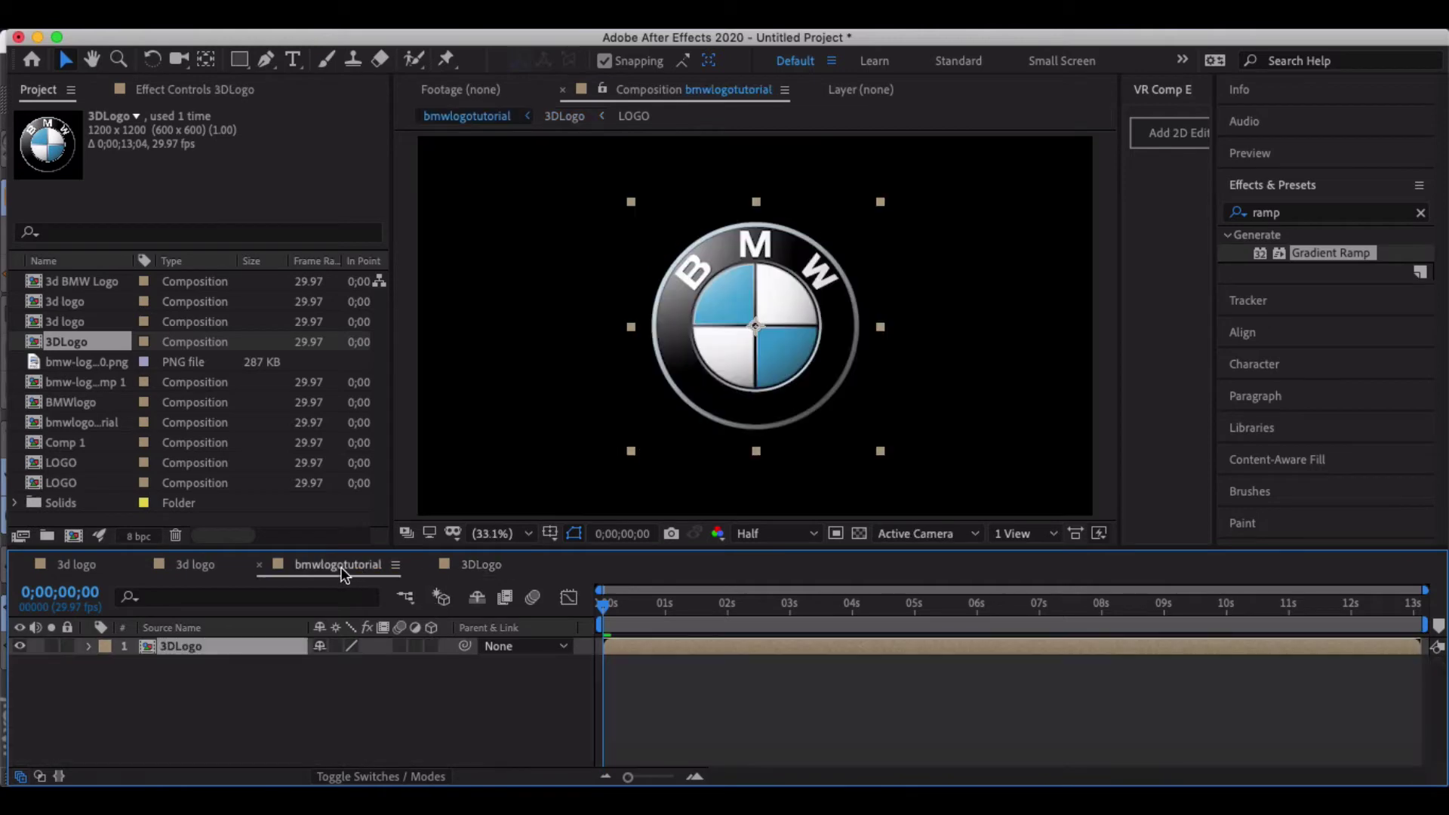
left_click(483, 664)
left_click(210, 571)
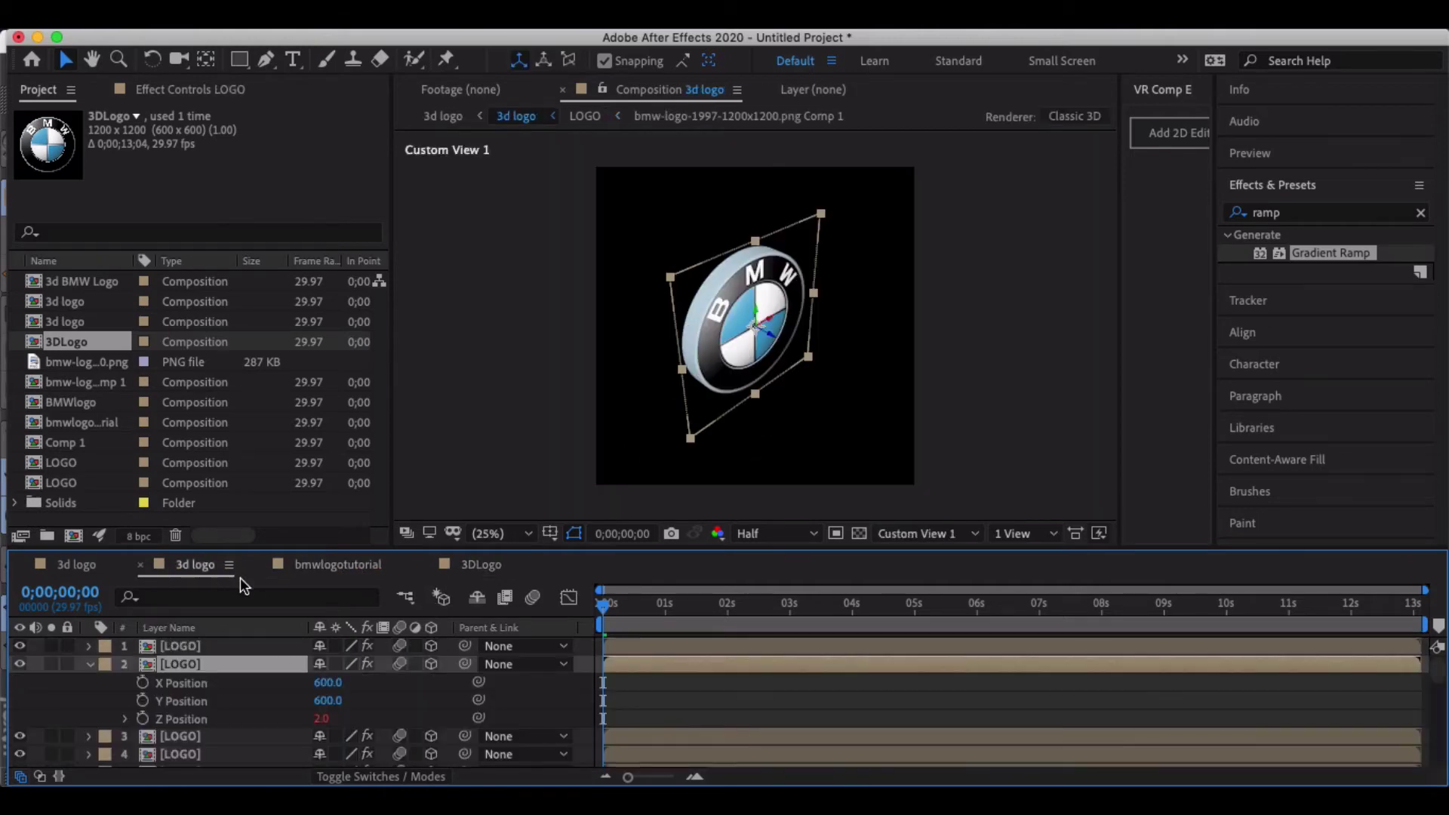
left_click(341, 566)
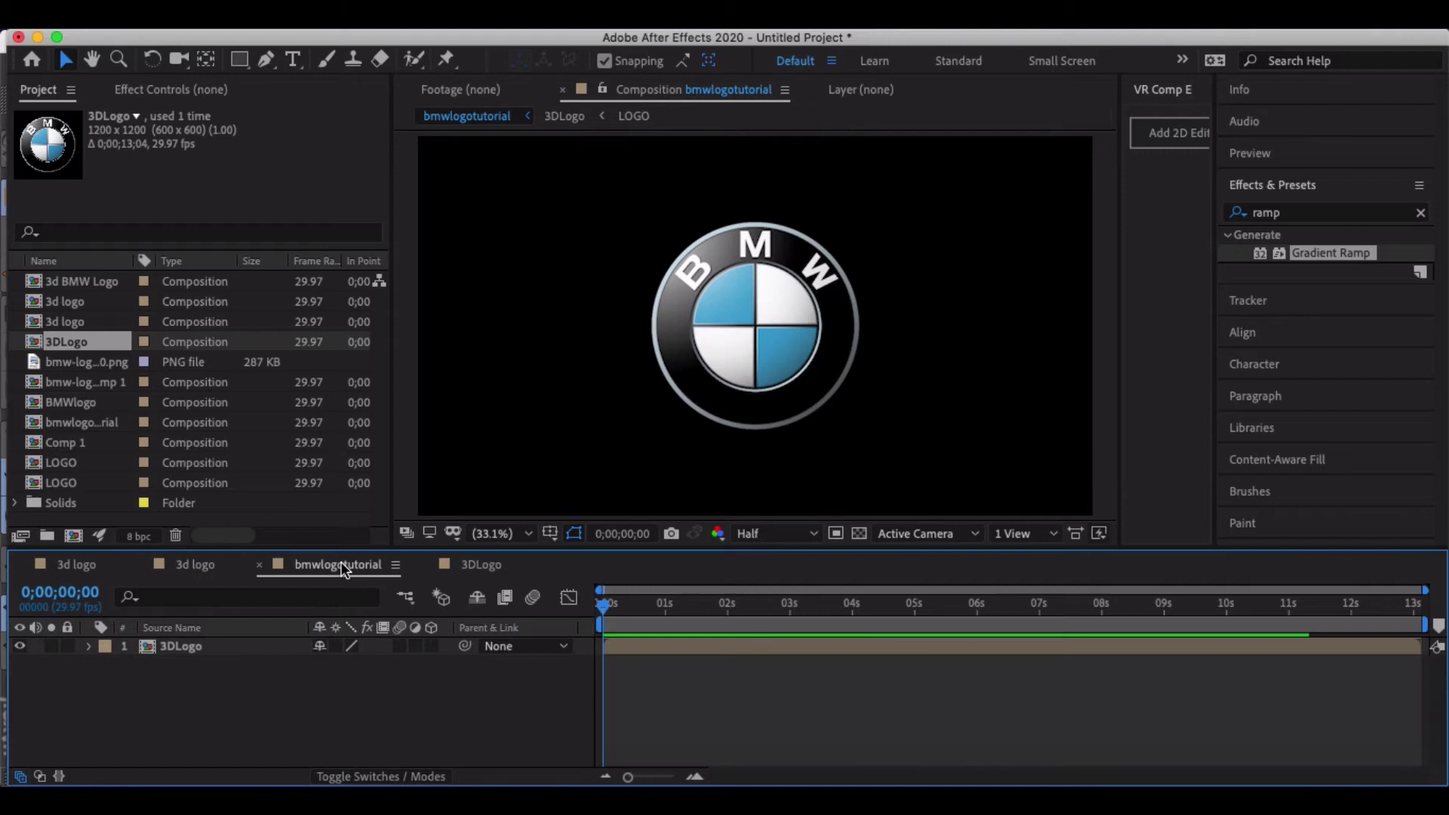
left_click(278, 657)
left_click(185, 647)
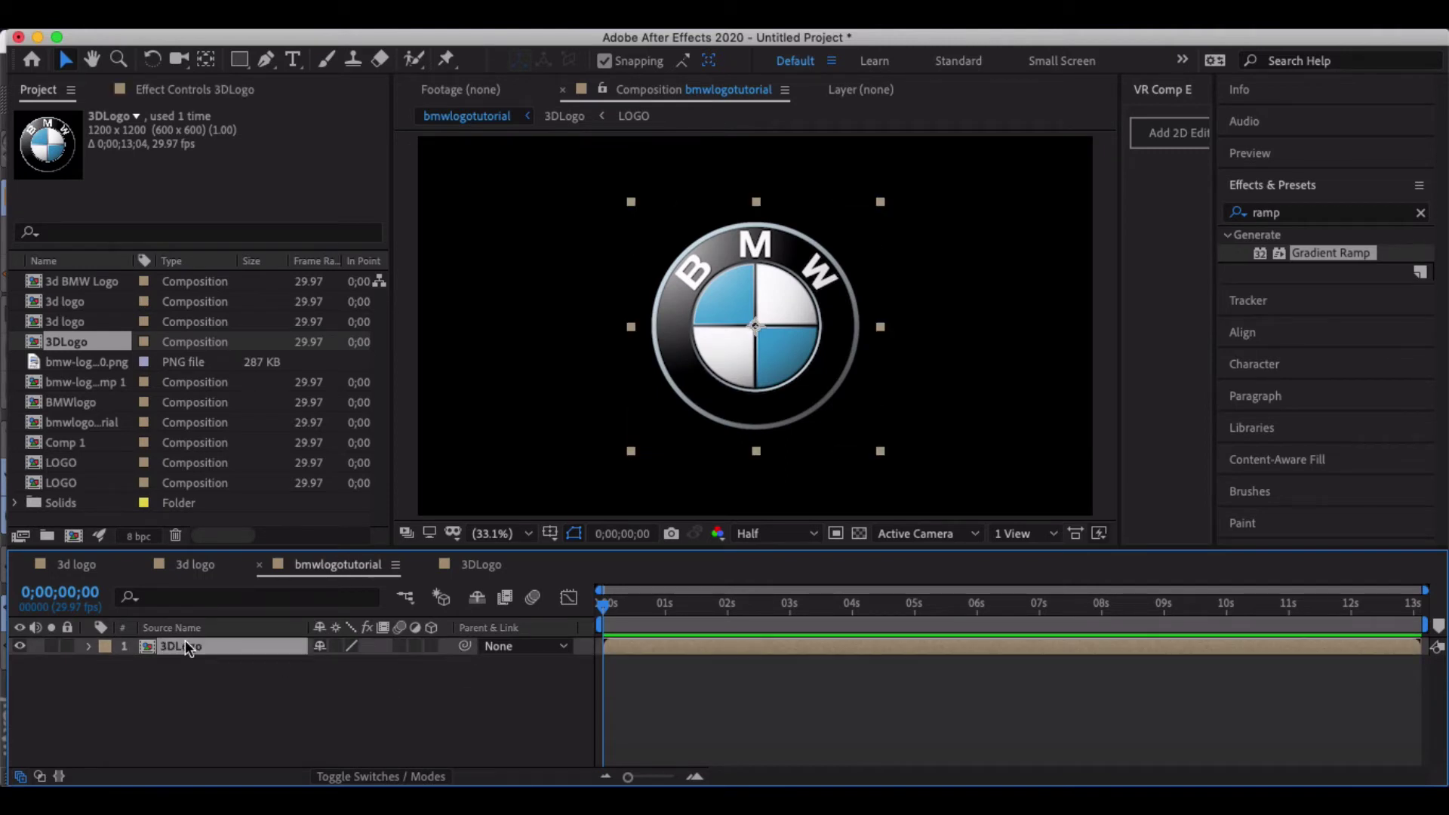
key("p")
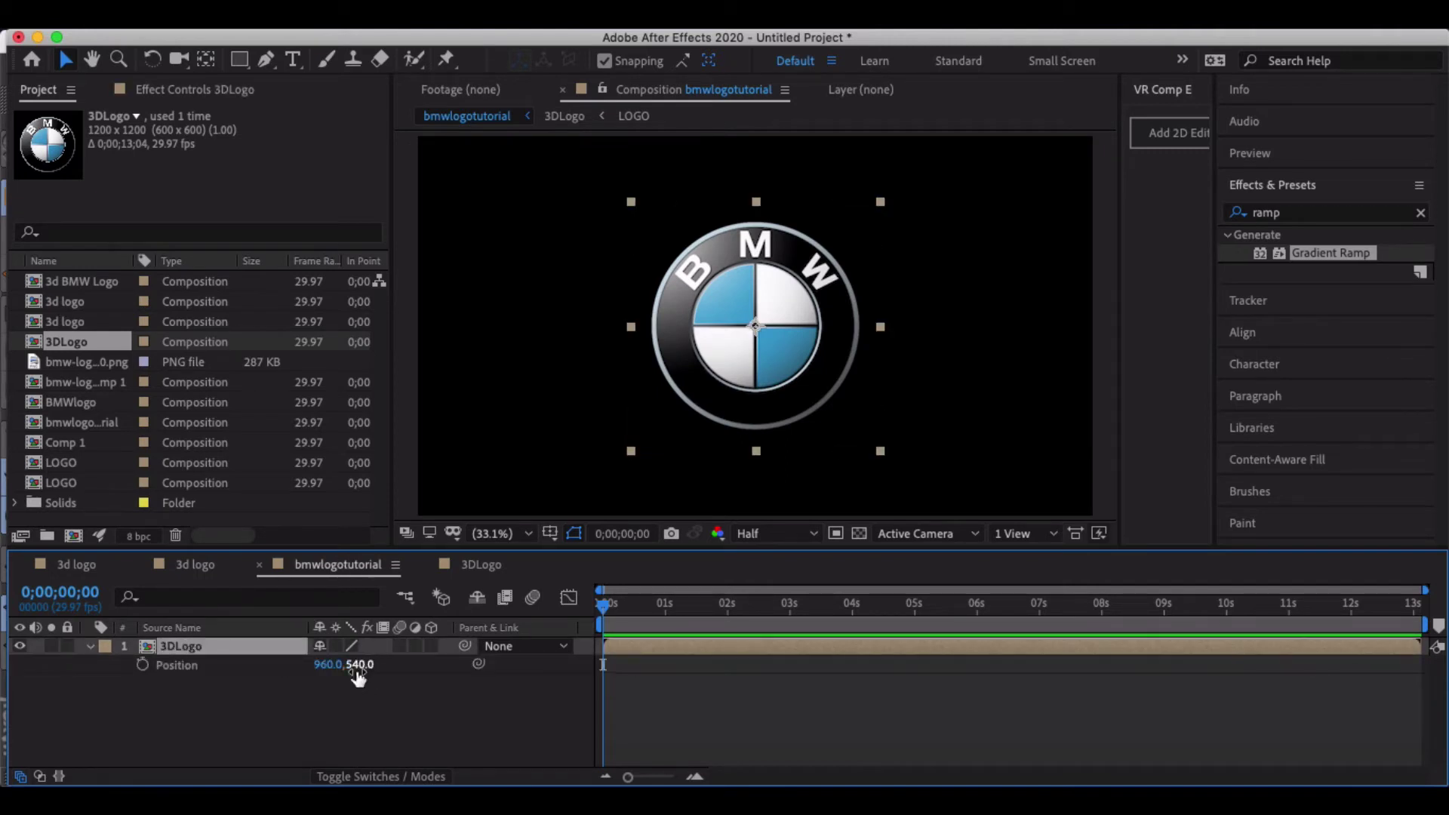
left_click(432, 646)
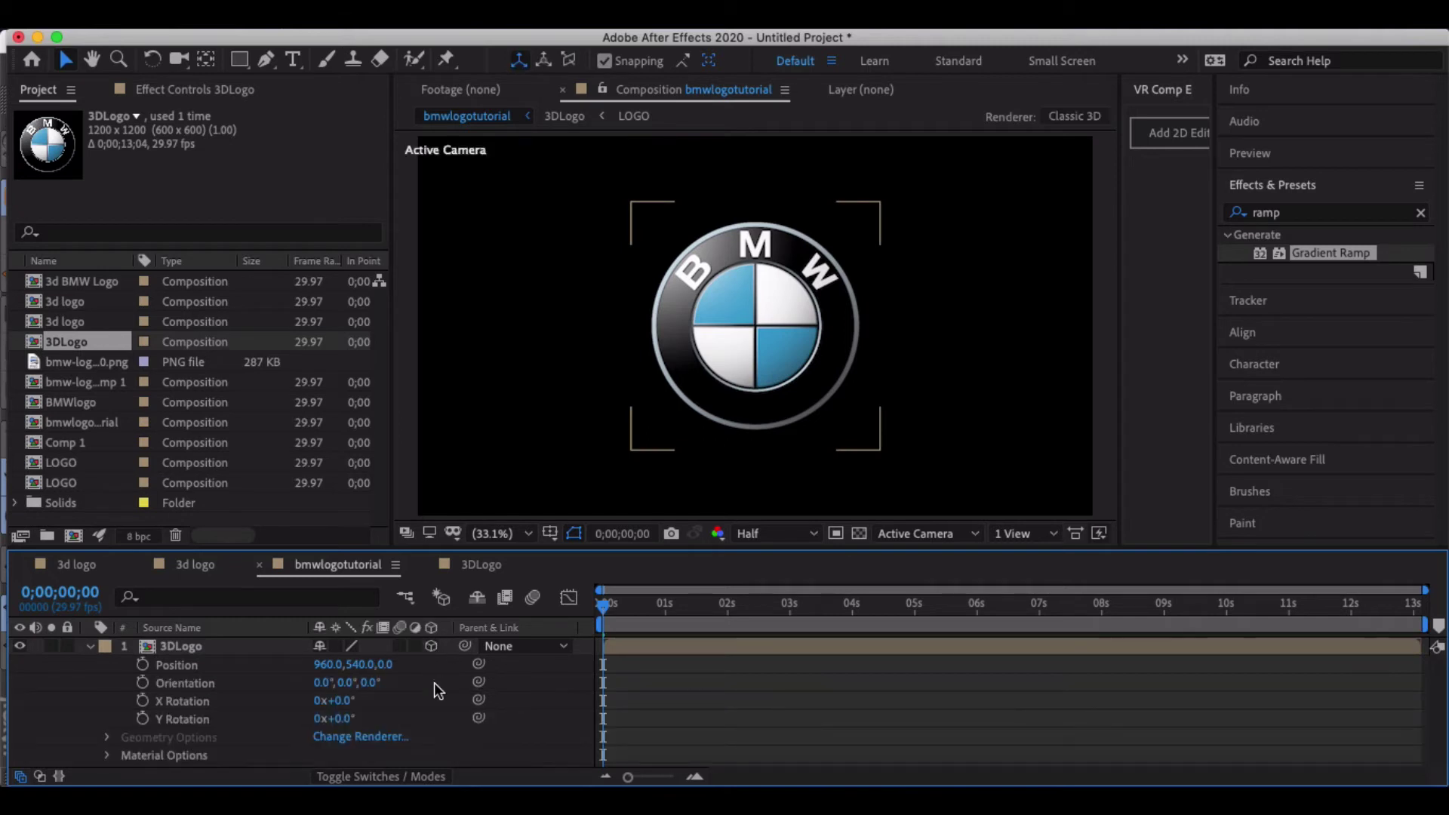
Step: Enable Collapse Transformations on 3DLogo and test its depth by scrubbing Y Rotation
left_click(344, 726)
key("r")
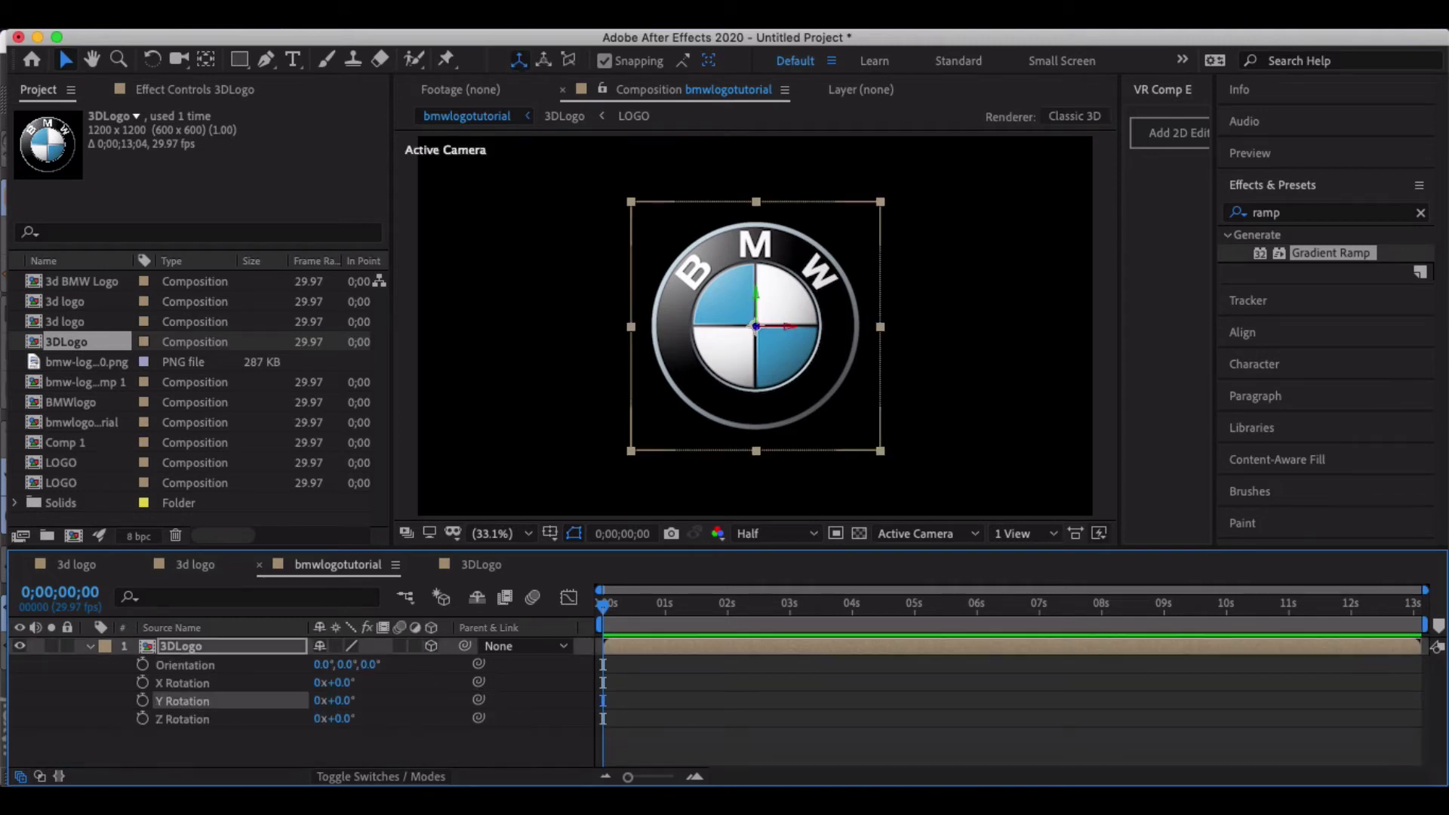
left_click(336, 648)
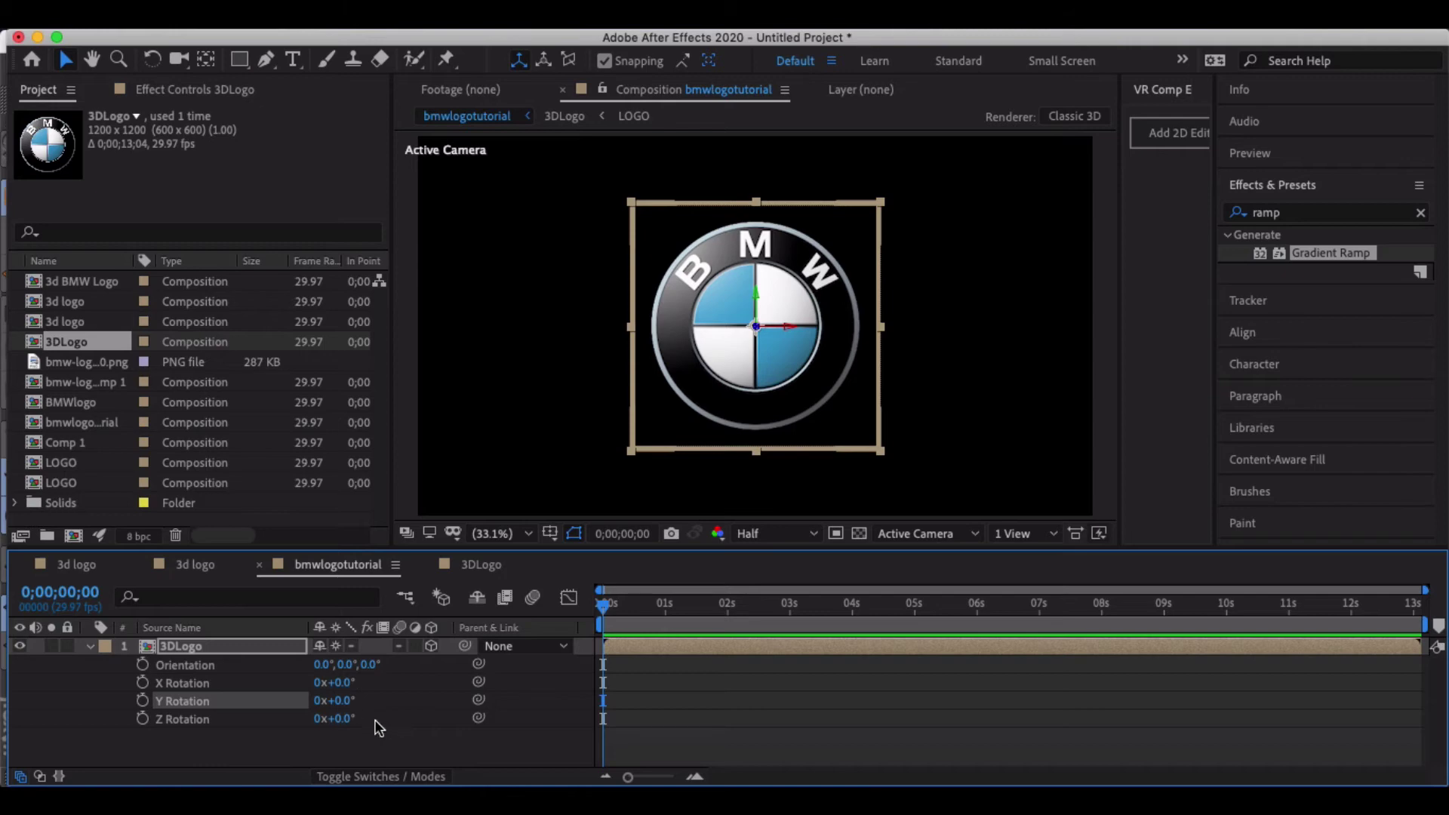
left_click_drag(352, 701, 380, 702)
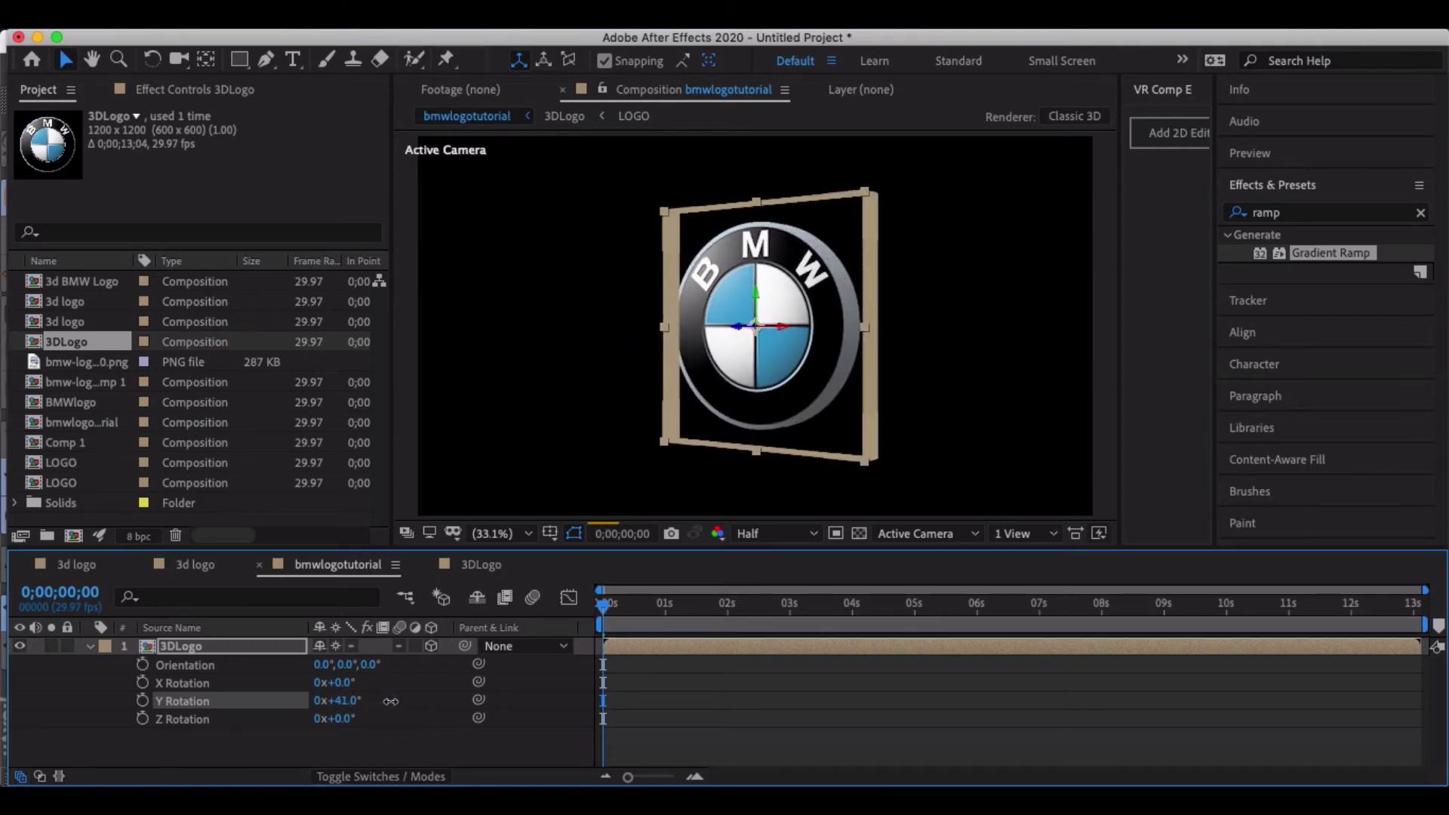
mouse_move(390, 701)
left_mouse_down()
mouse_move(494, 701)
mouse_move(363, 703)
left_mouse_up()
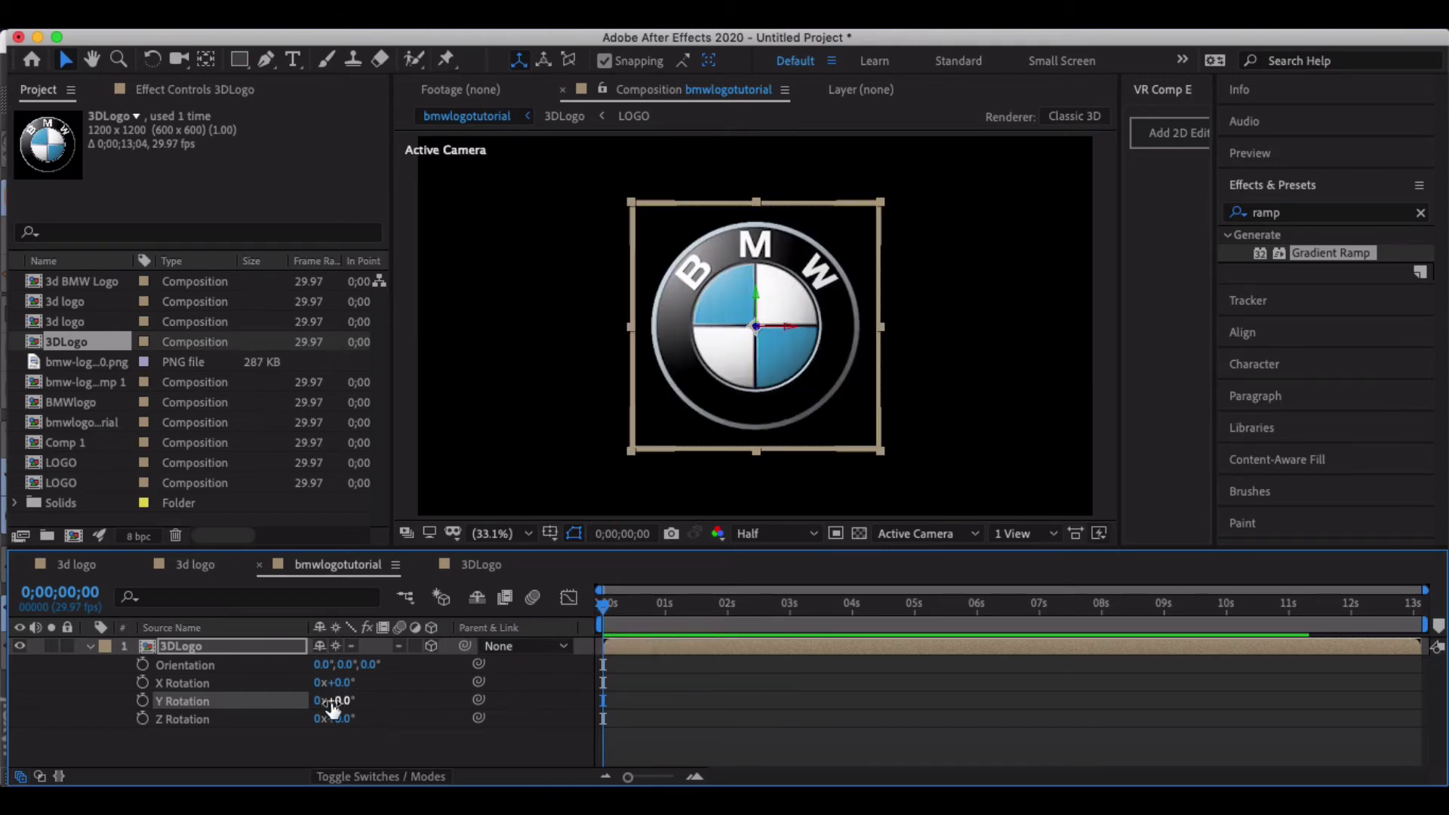
Step: Keyframe Y Rotation at 0° at the start and 2x+0.0° at about 10 s
left_click(142, 700)
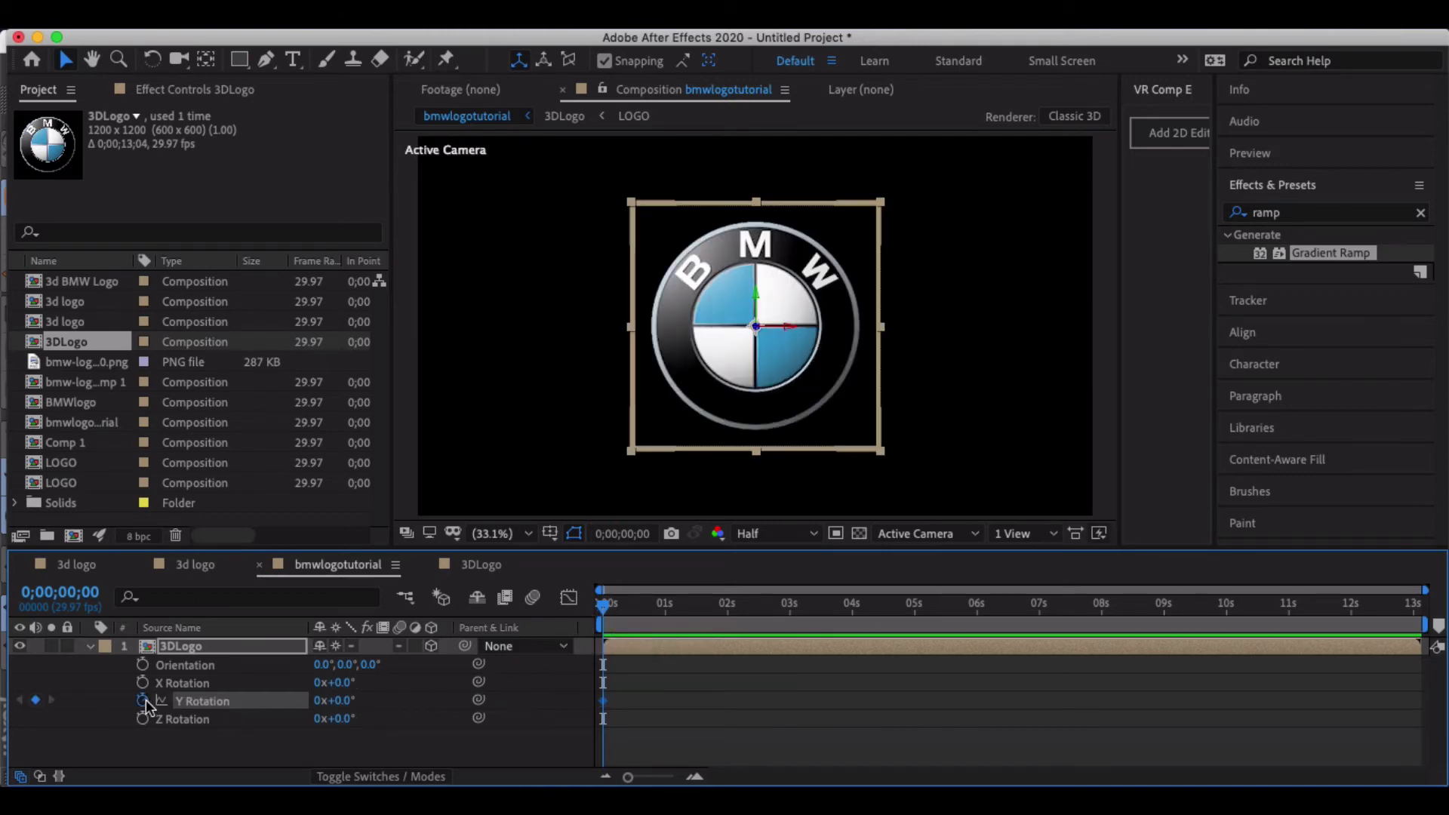
left_click(1225, 609)
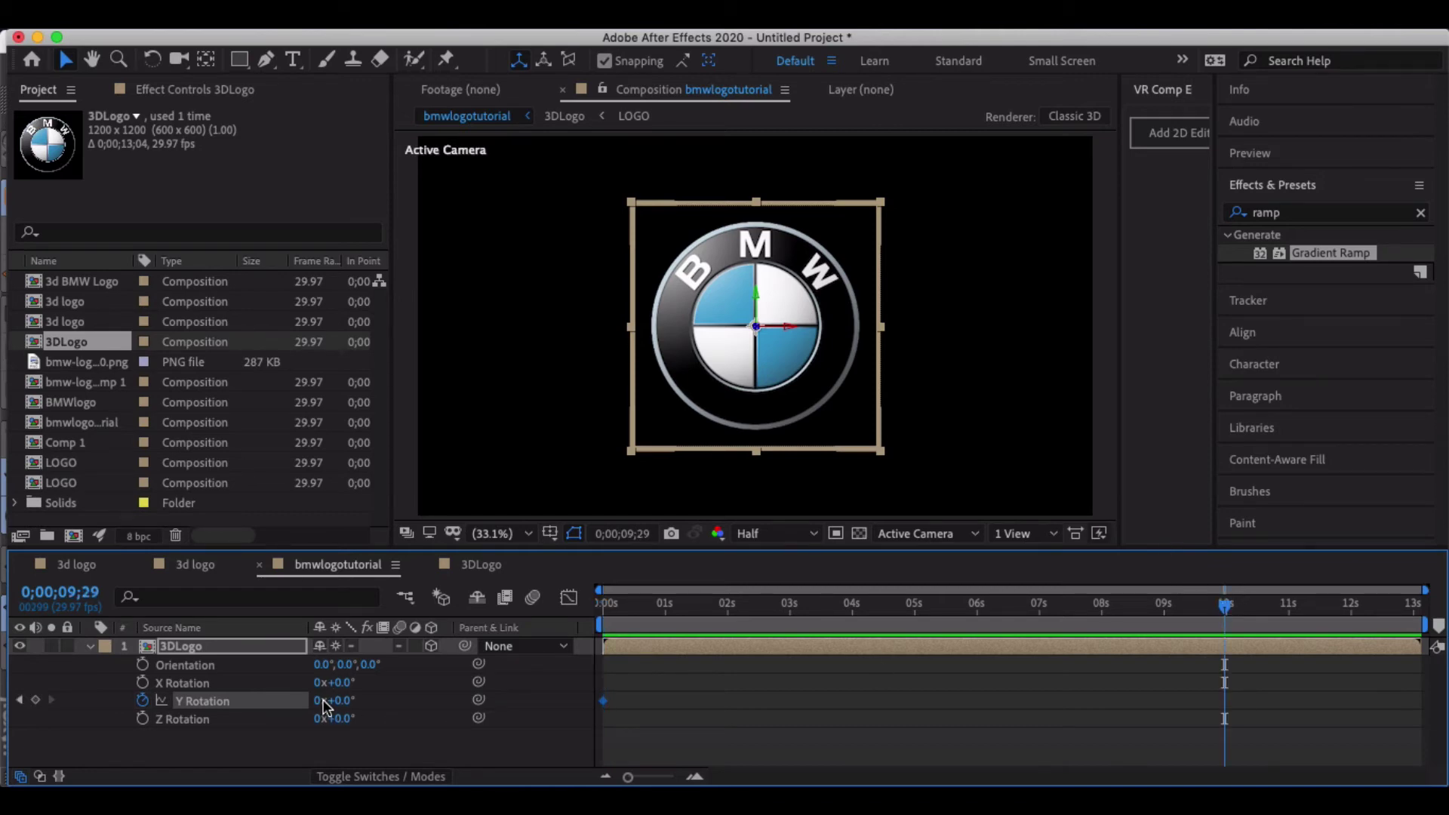
left_click(321, 701)
key("Return")
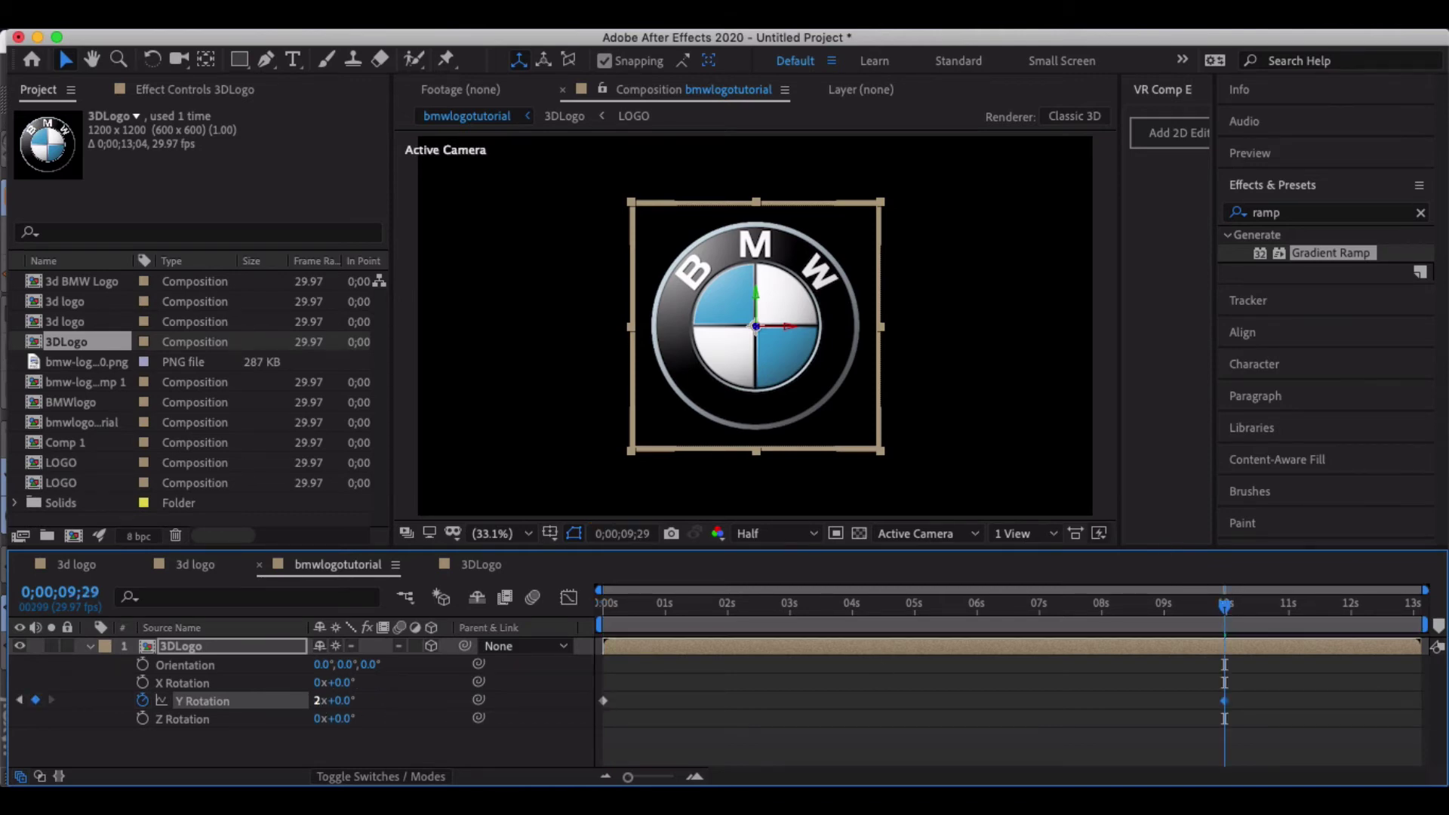
Step: Apply Easy Ease to both Y Rotation keyframes and return to the first frame
left_click(315, 758)
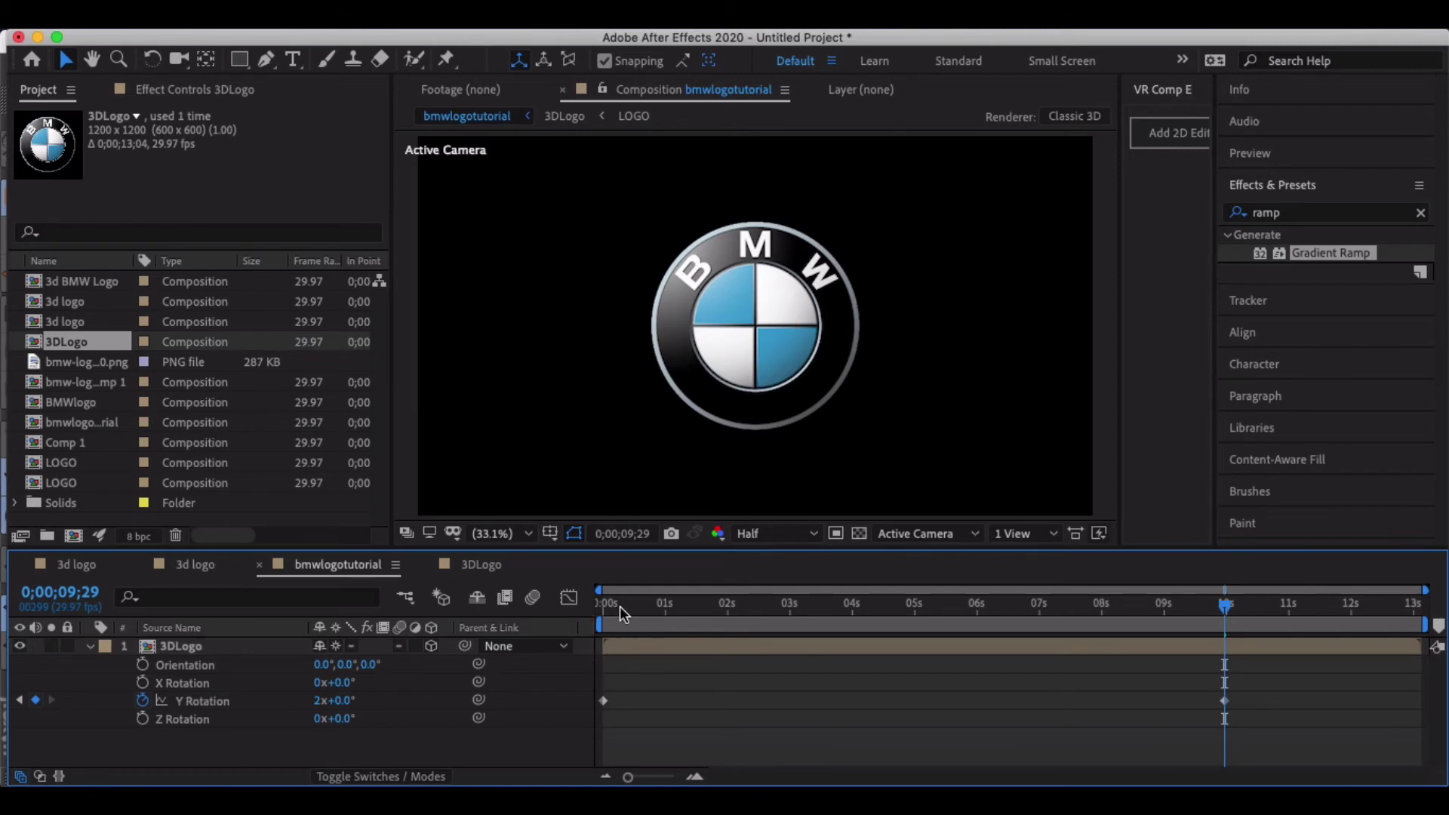
left_click_drag(618, 605, 582, 606)
left_click(203, 699)
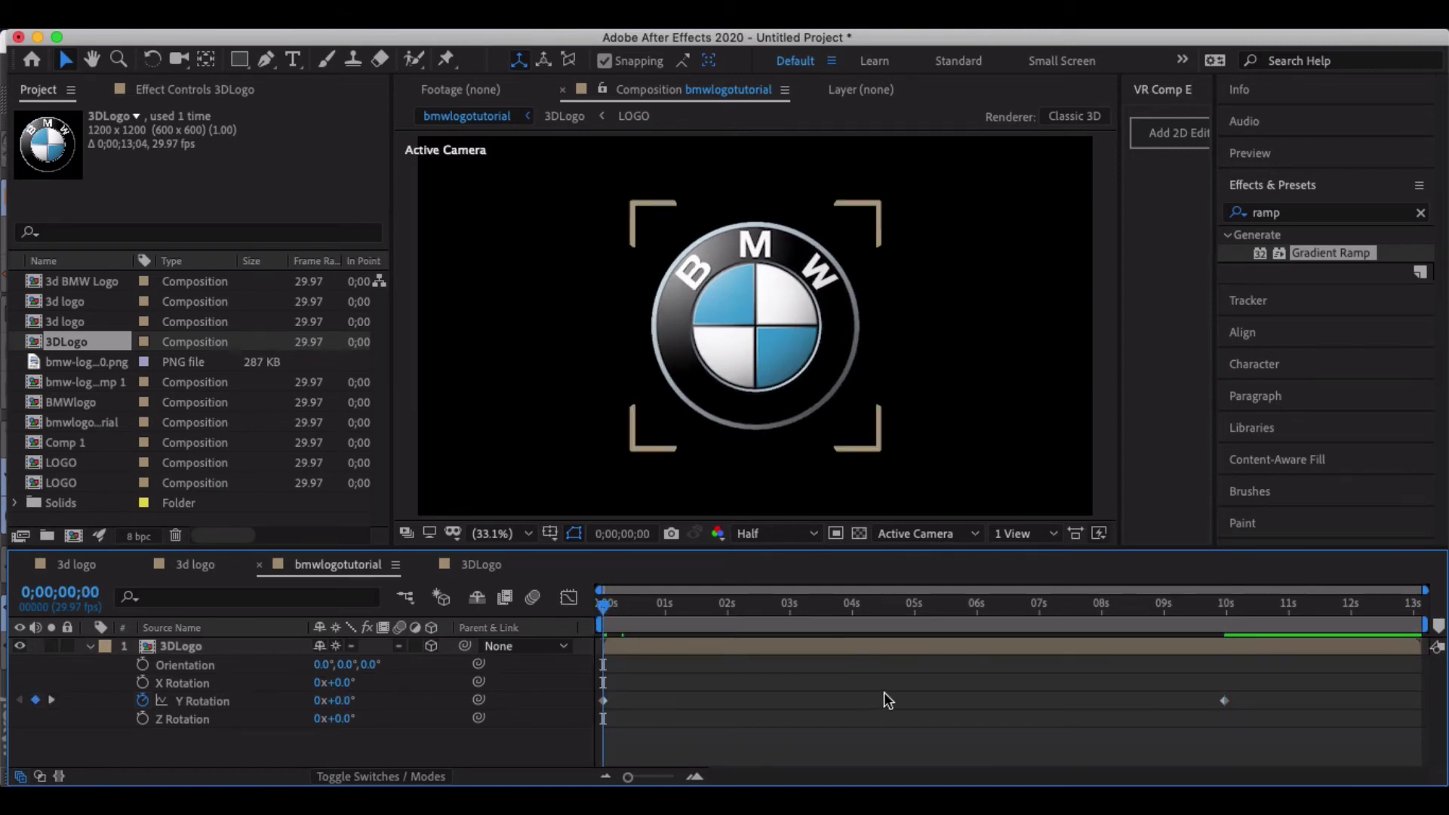
left_click_drag(1237, 704, 608, 702)
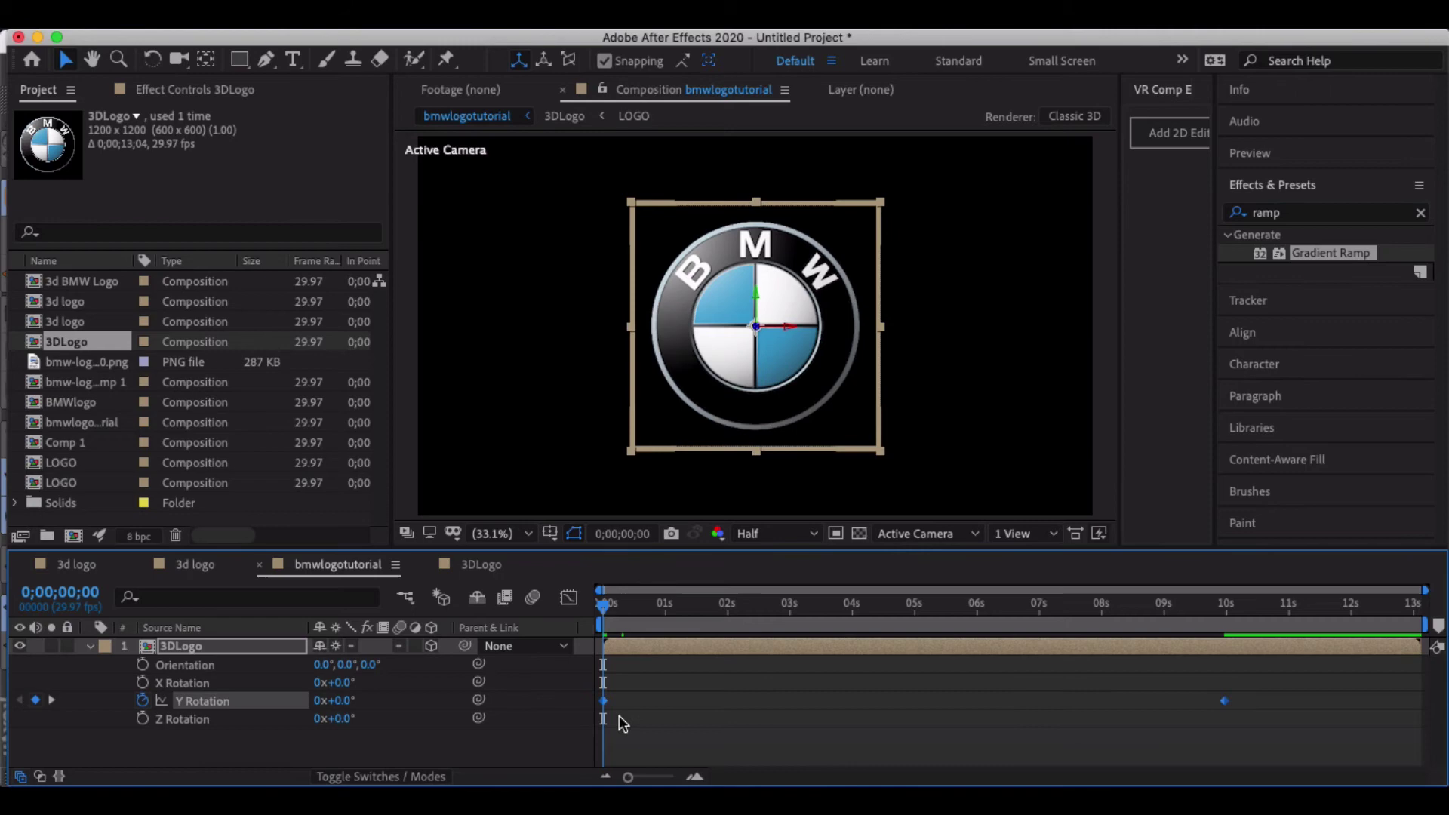
right_click(1224, 702)
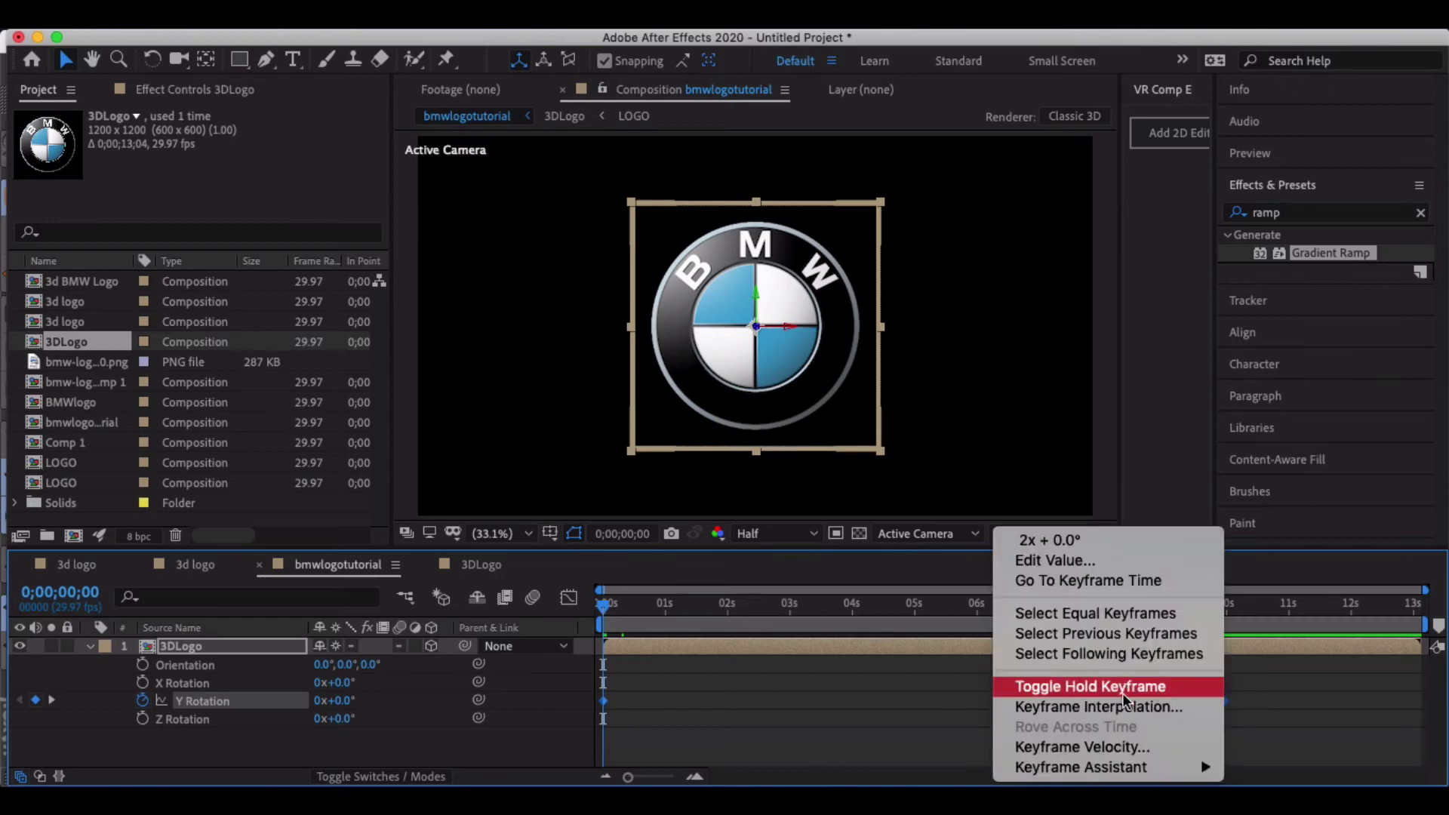
mouse_move(1101, 764)
left_click(827, 647)
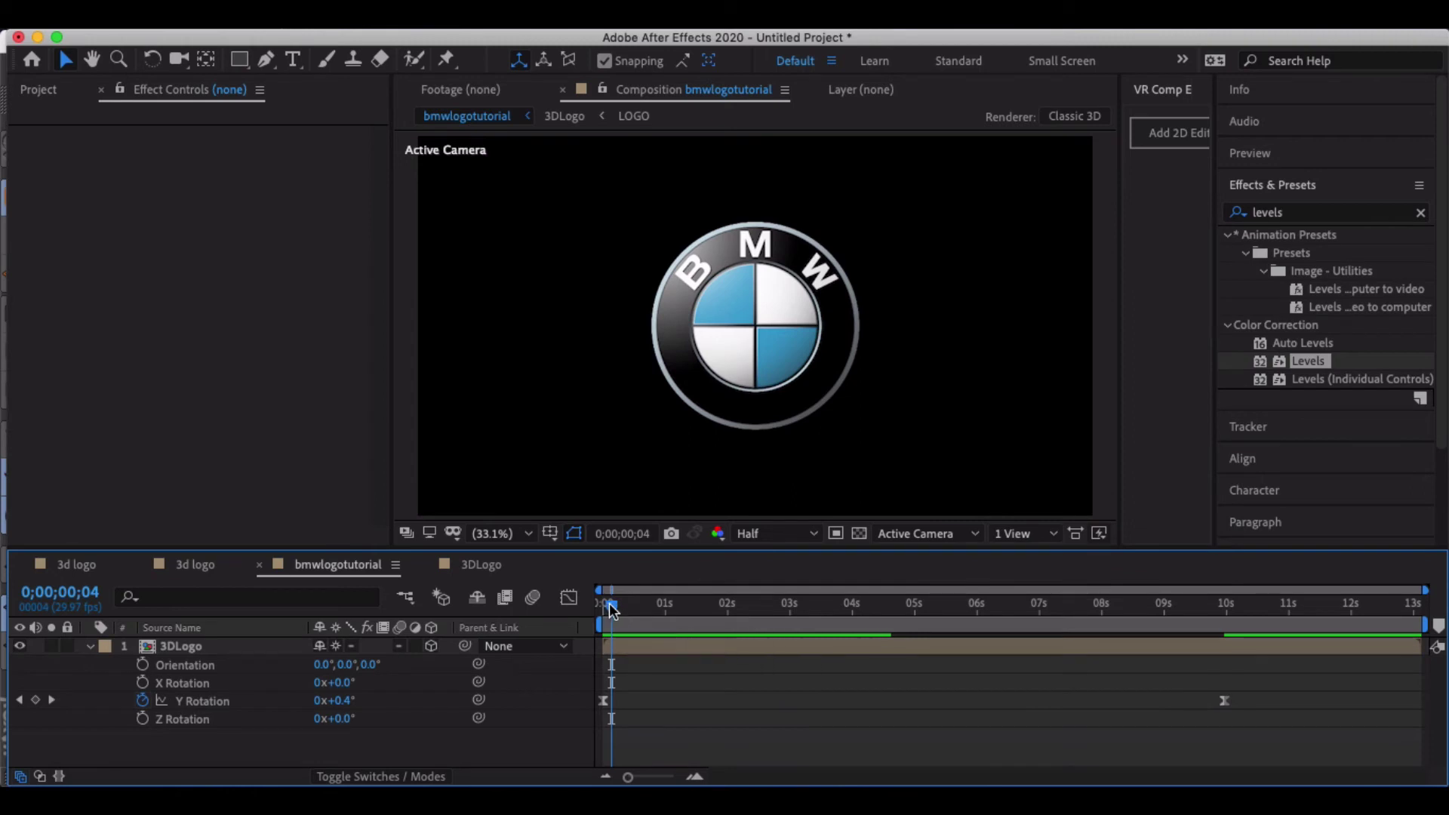
left_click(600, 608)
Step: Preview and scrub the two-turn spin, then open 3DLogo and select LOGO layer 1
key("space")
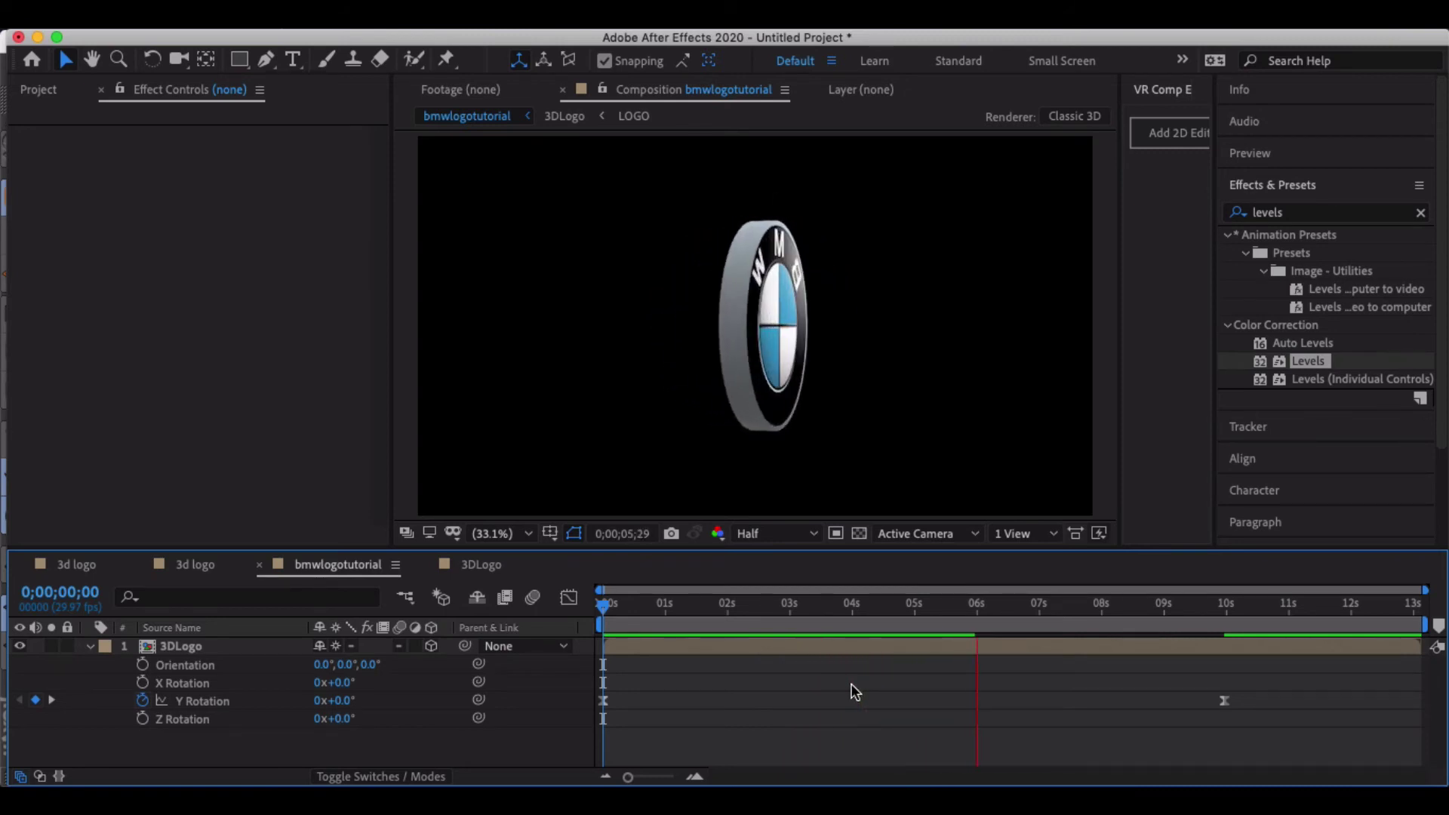
left_click(976, 622)
left_click_drag(987, 613, 968, 616)
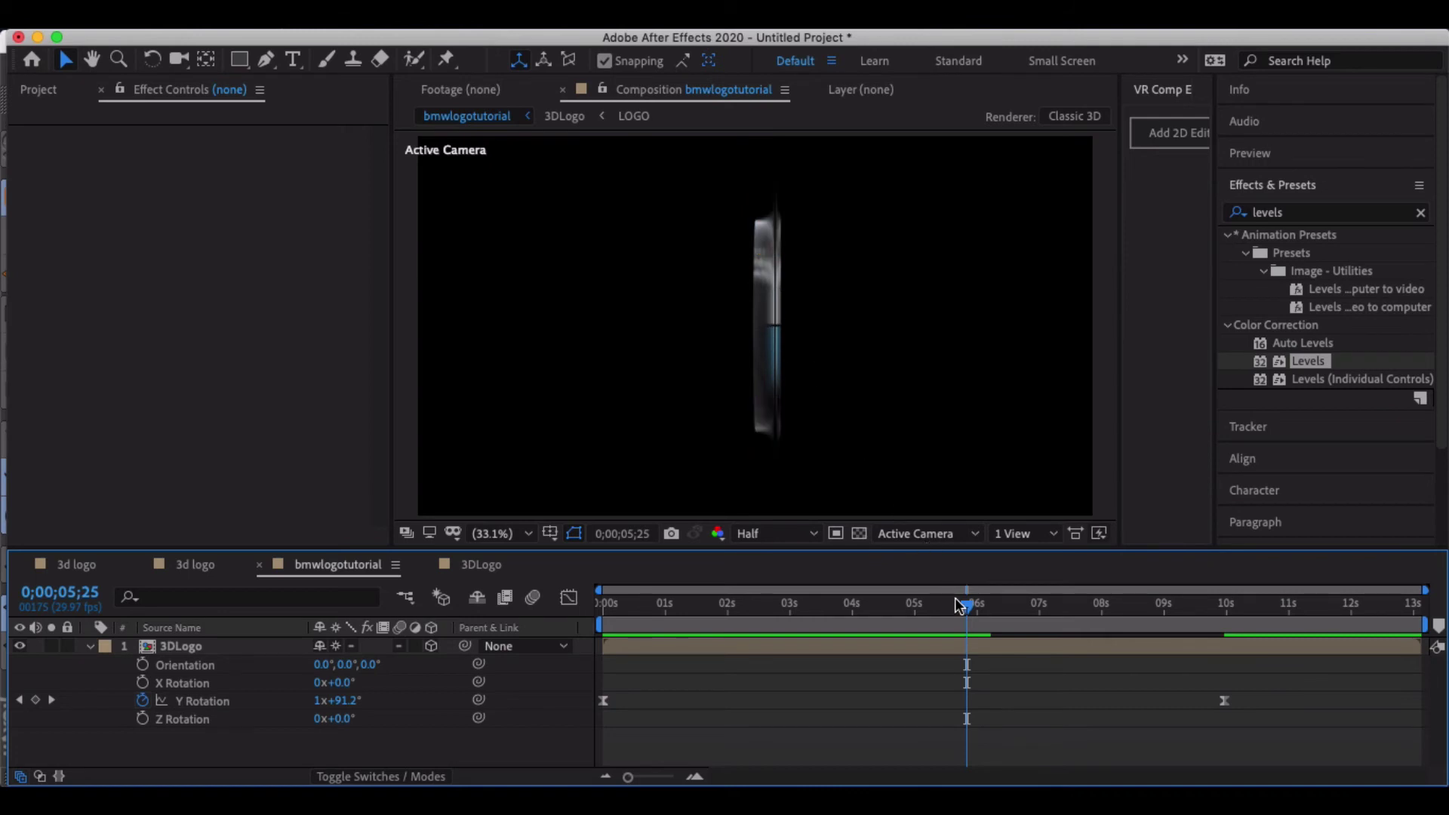
left_click_drag(958, 606, 951, 606)
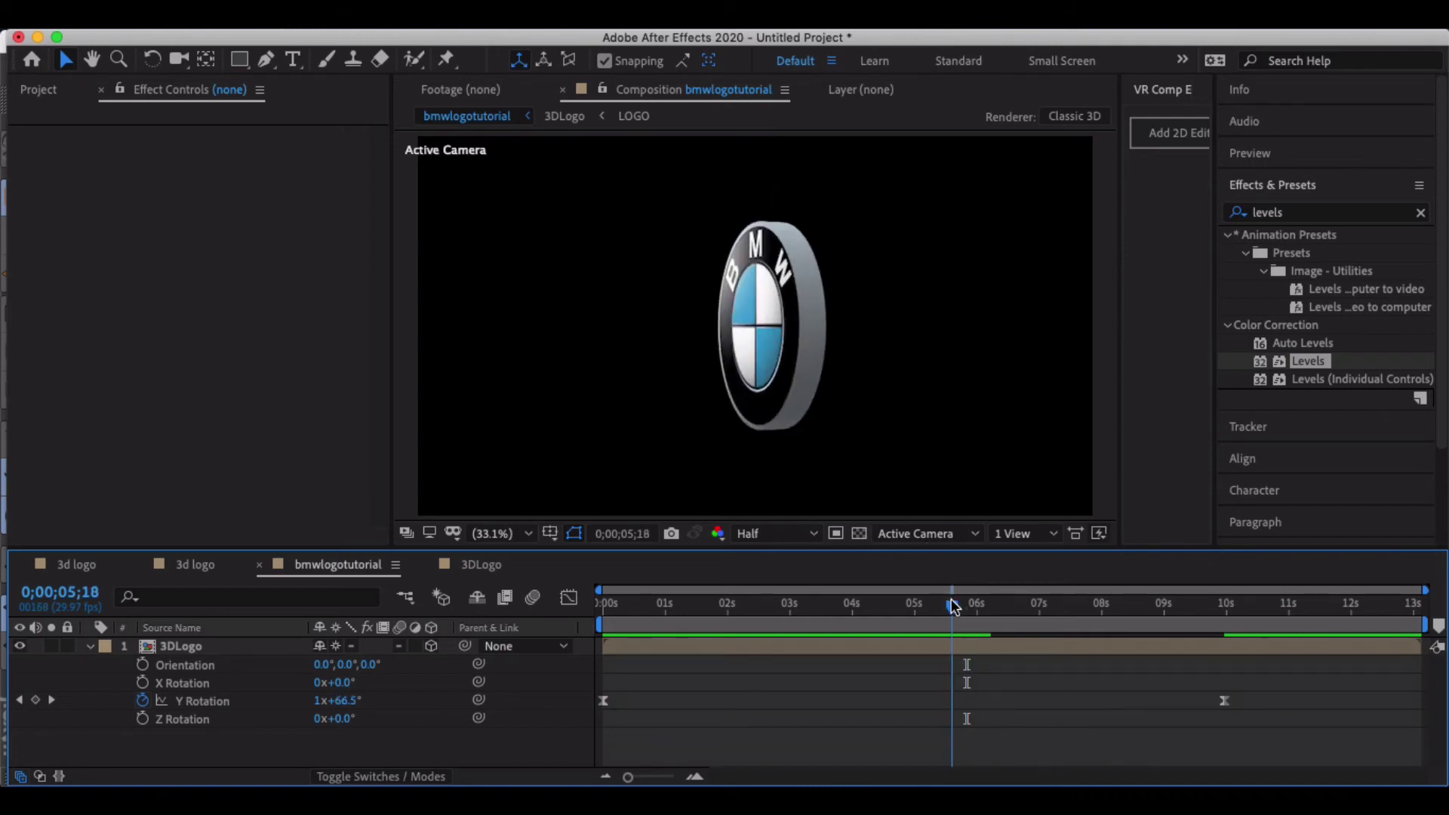
left_click(477, 568)
left_click(194, 647)
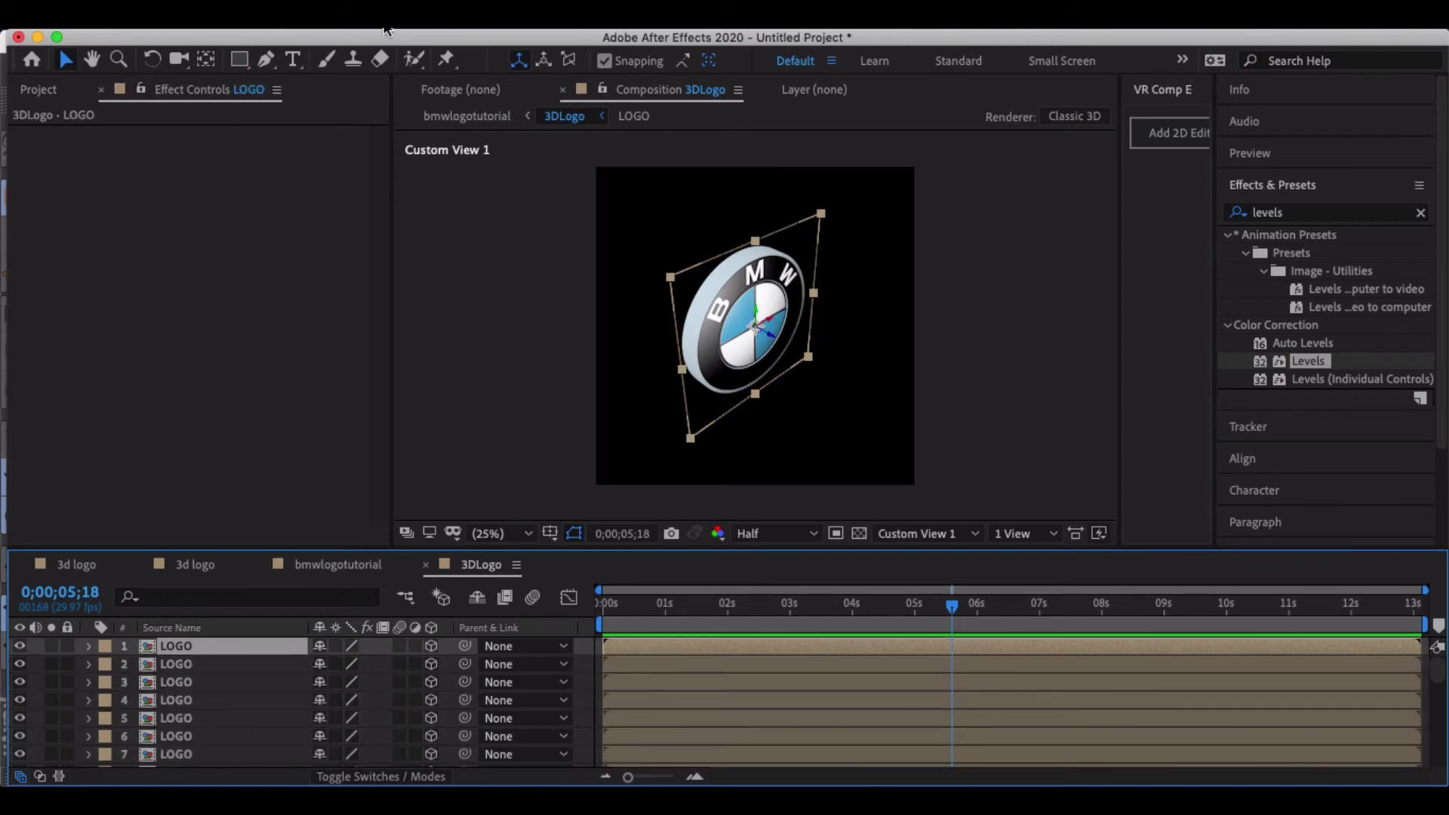
Step: Apply Levels to LOGO layer 1 and raise Input Black to 71.4
left_click(442, 29)
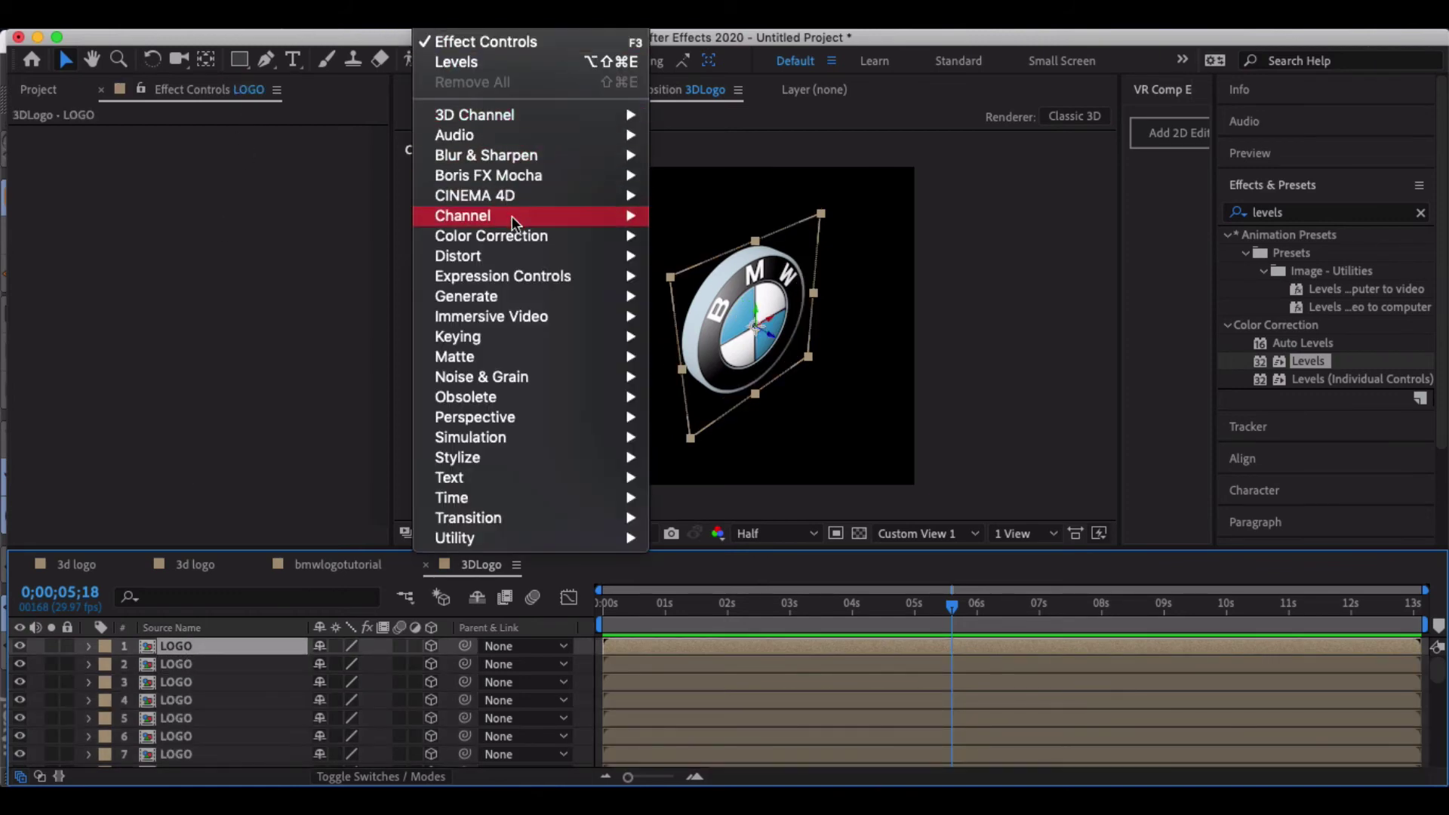
mouse_move(507, 234)
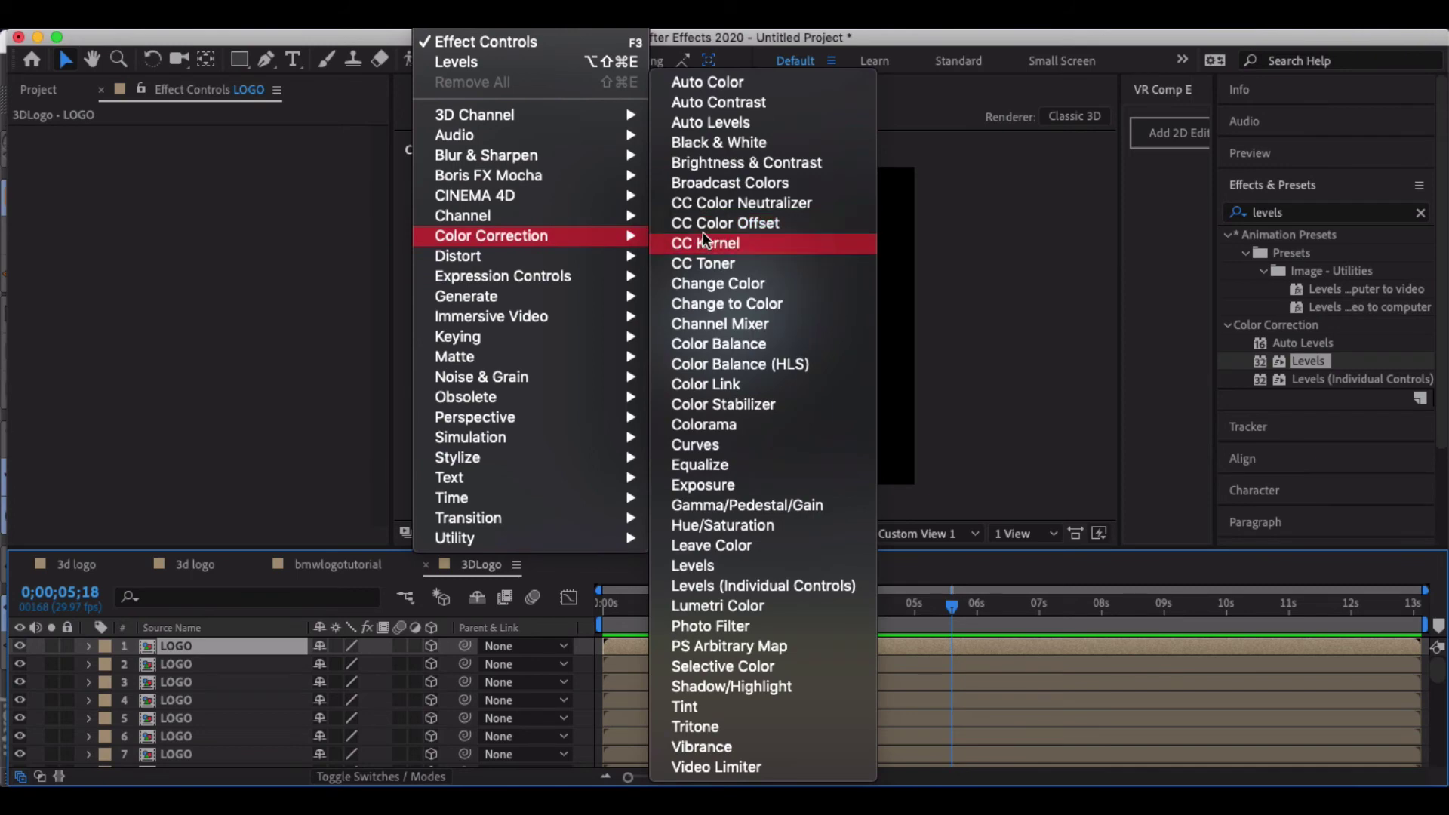
left_click(717, 566)
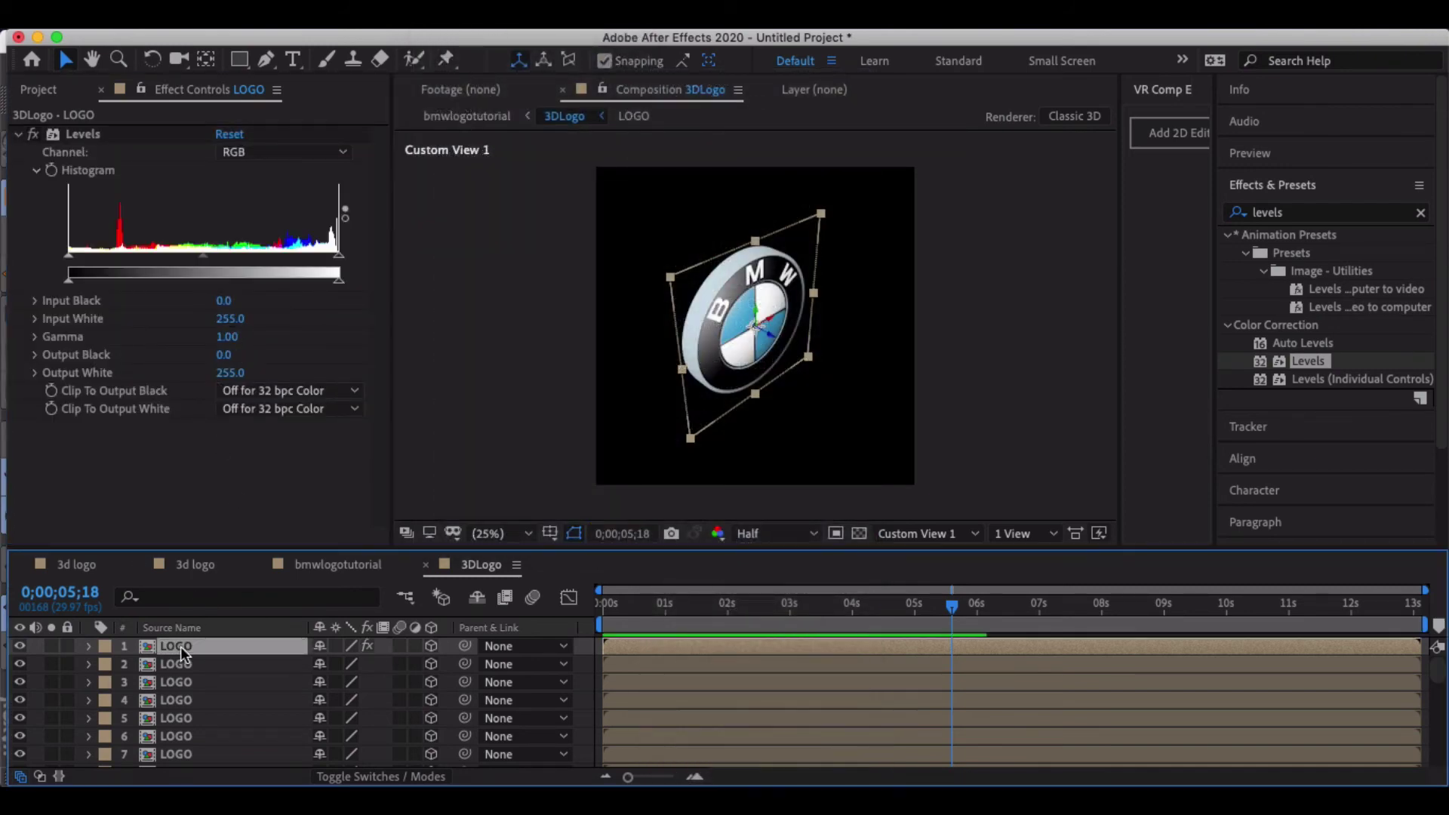
left_click_drag(223, 300, 258, 304)
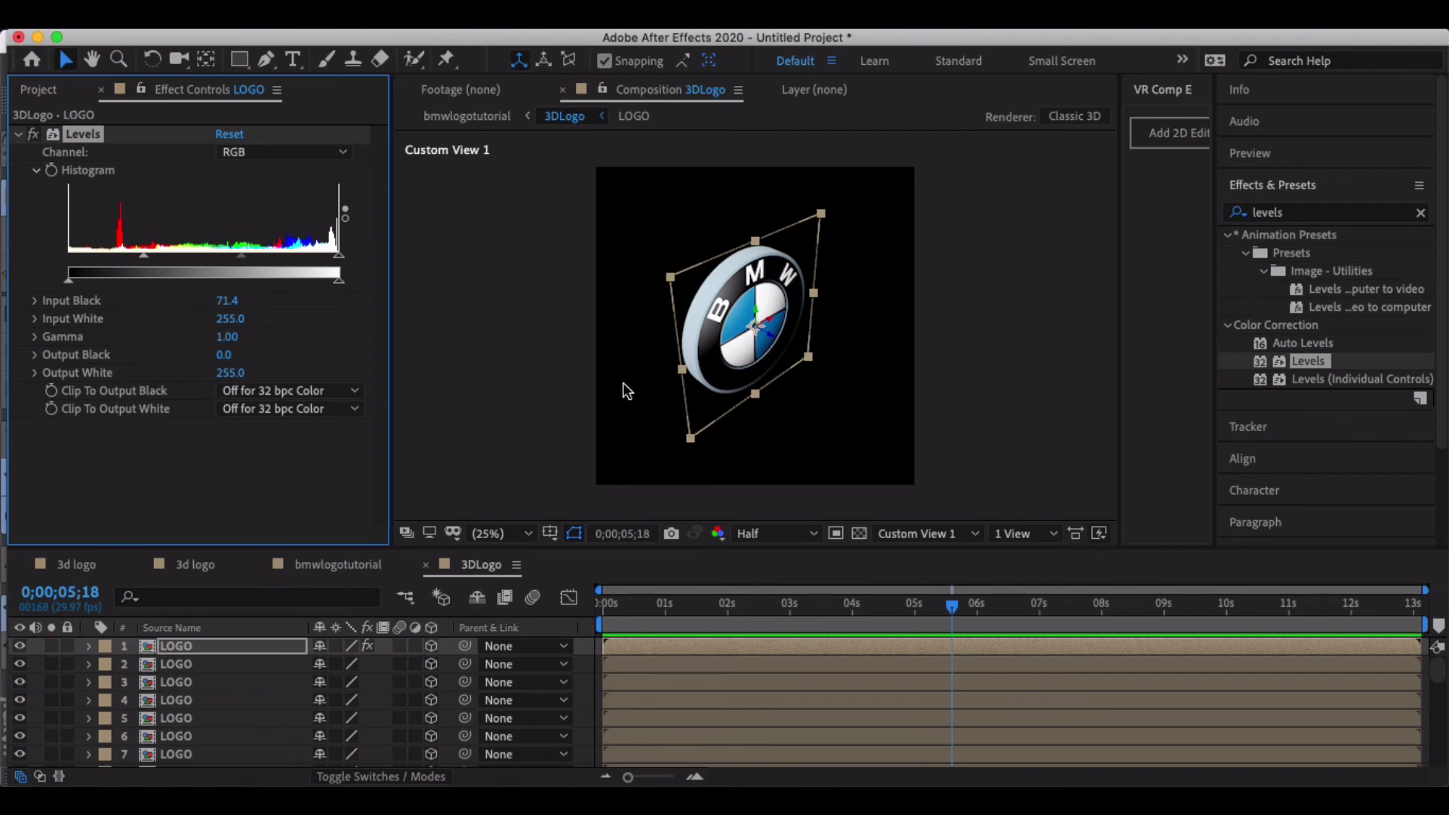
left_click(32, 135)
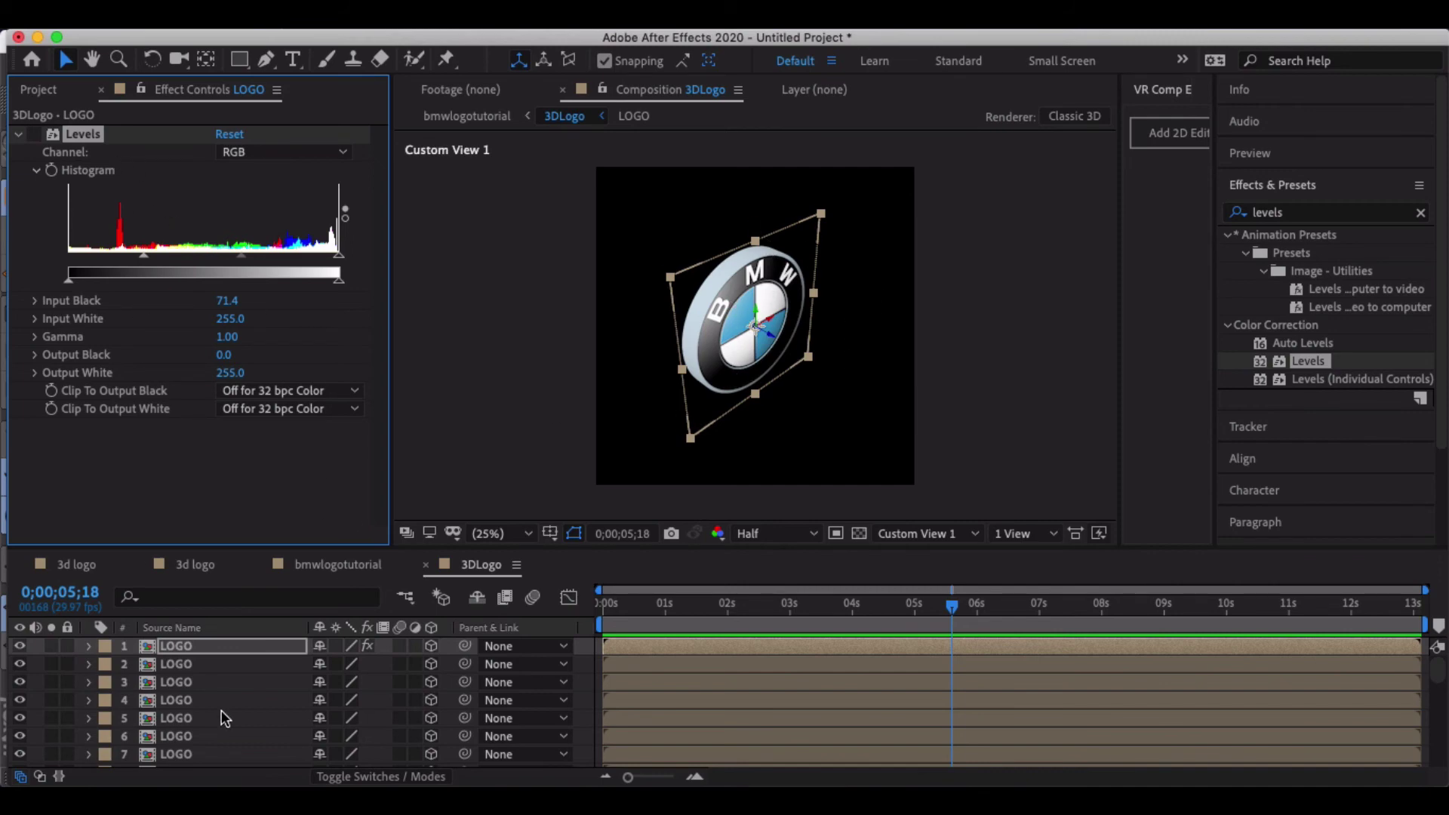
key("Return")
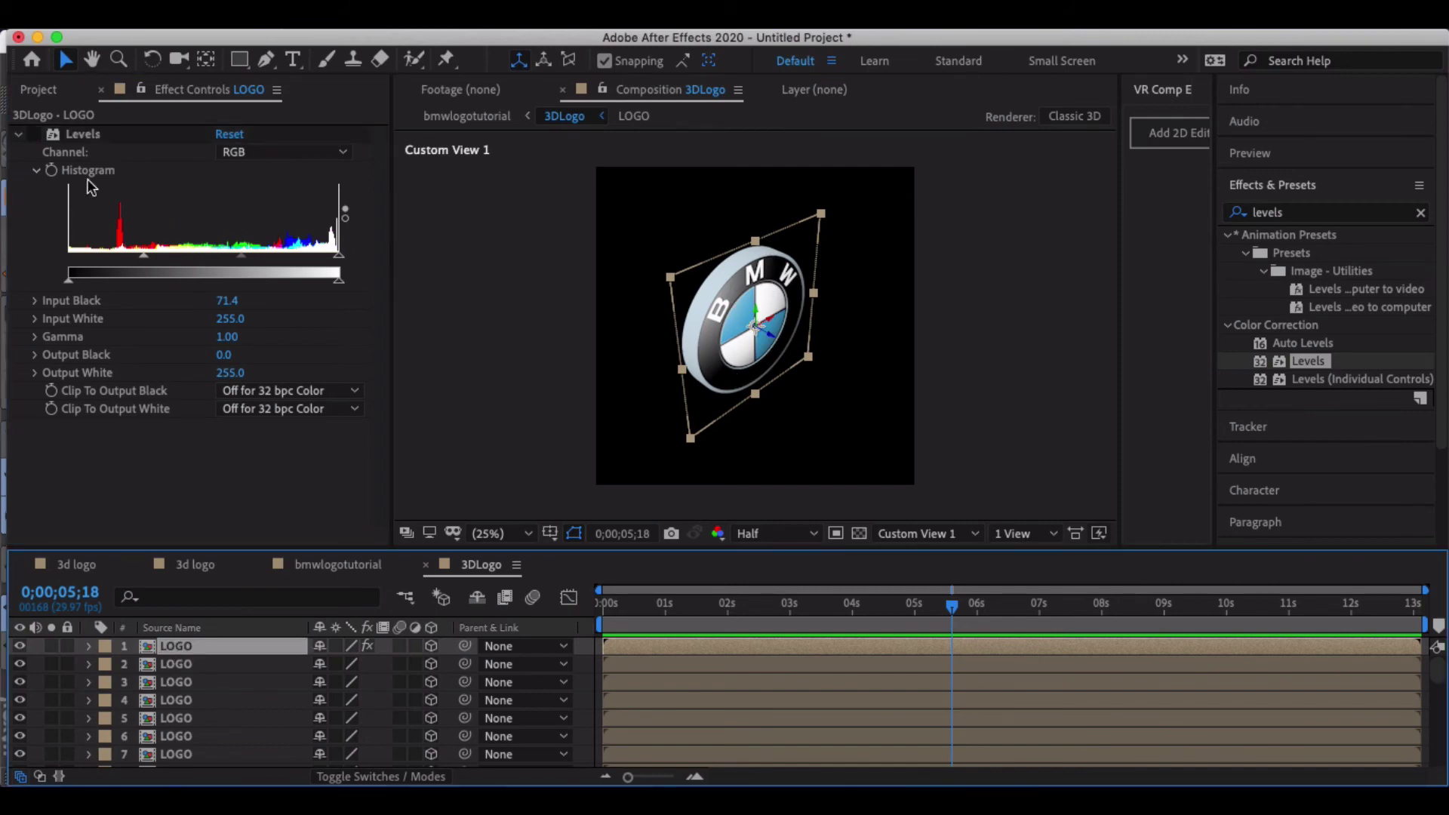
Step: Copy the Levels effect and paste it onto LOGO layers 2 through 6
left_click(83, 136)
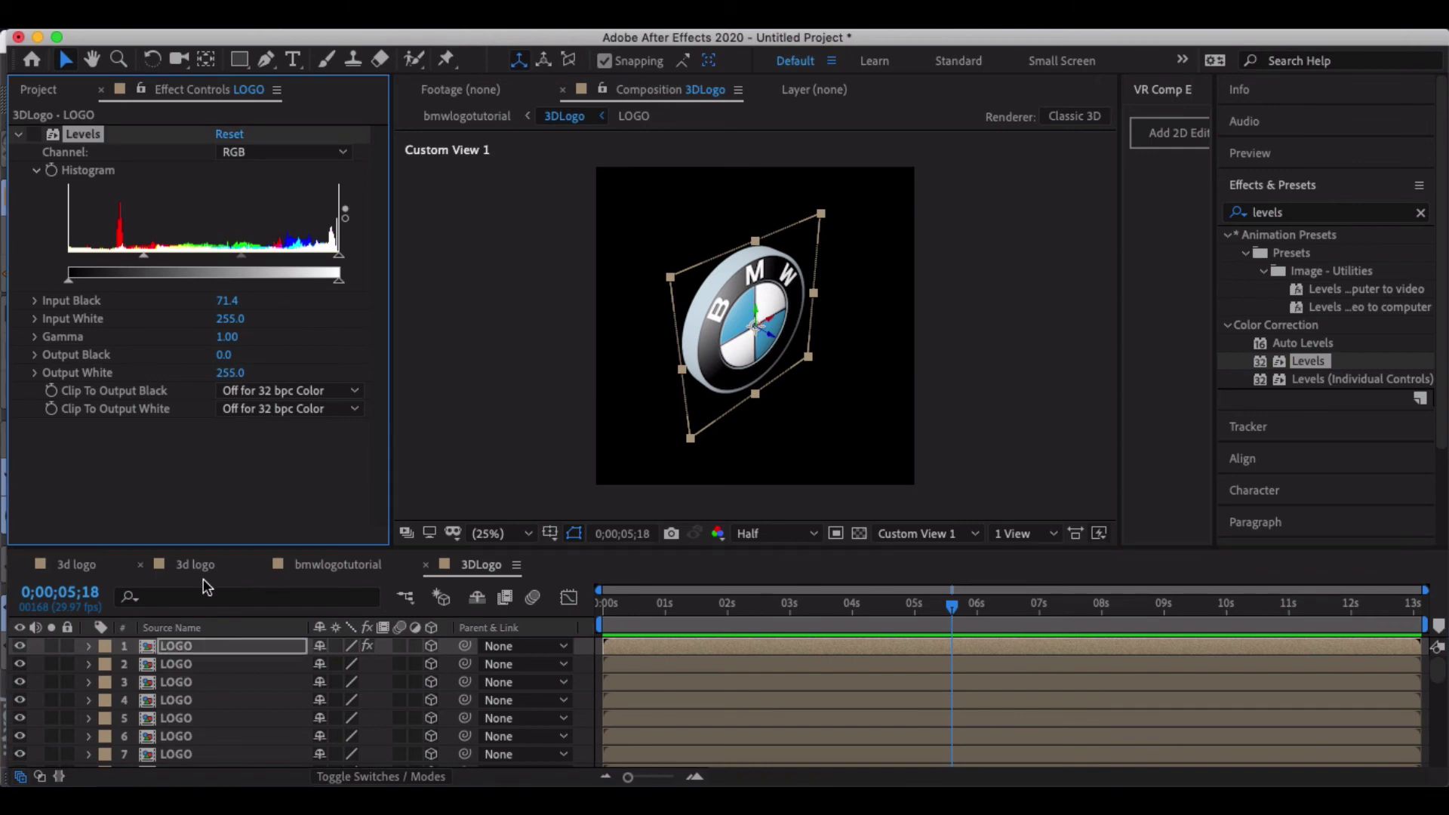
left_click(188, 668)
key("cmd+v")
left_click(189, 683)
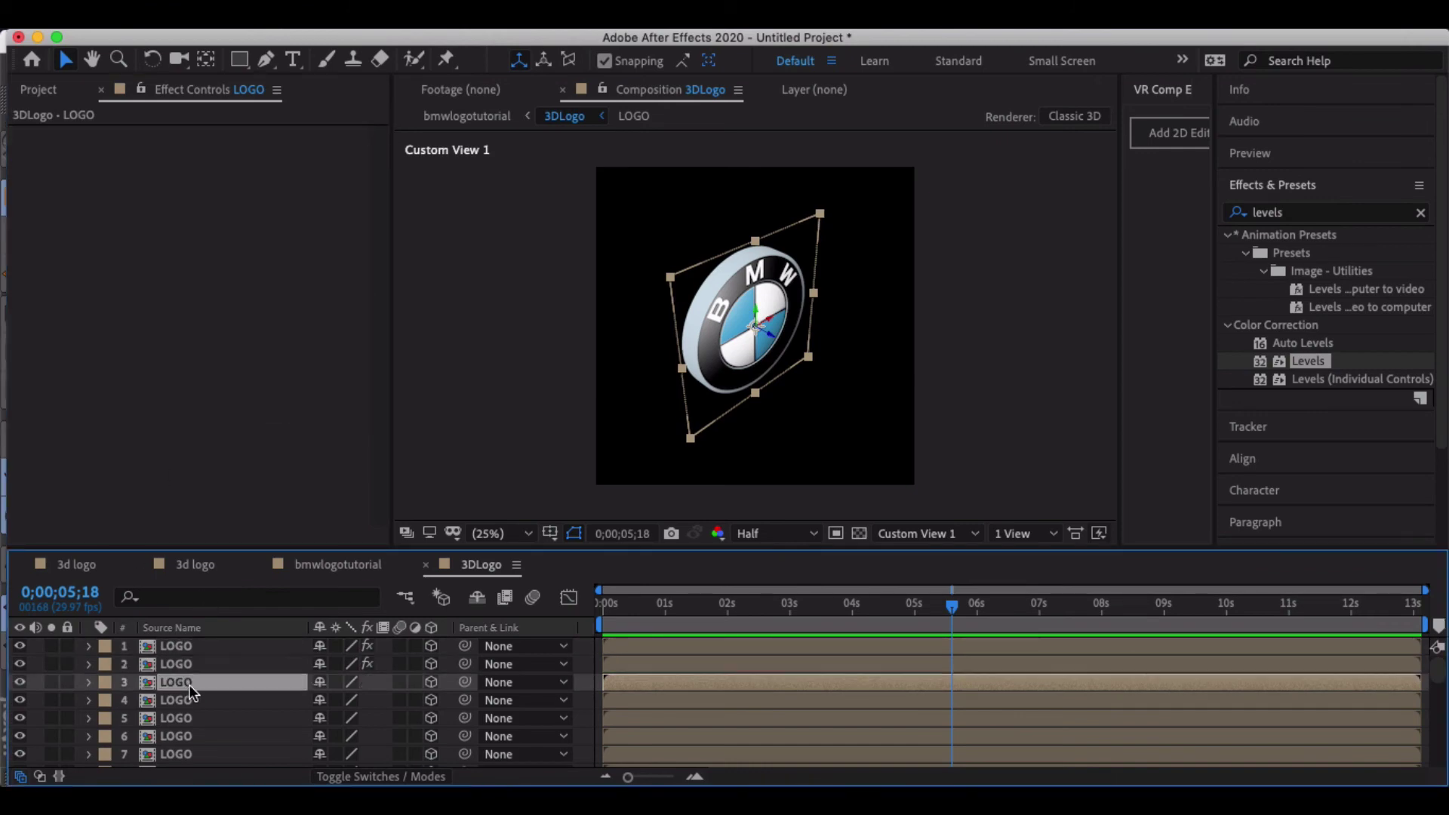
key("cmd+v")
left_click(189, 700)
key("cmd+v")
left_click(187, 717)
key("cmd+v")
left_click(185, 739)
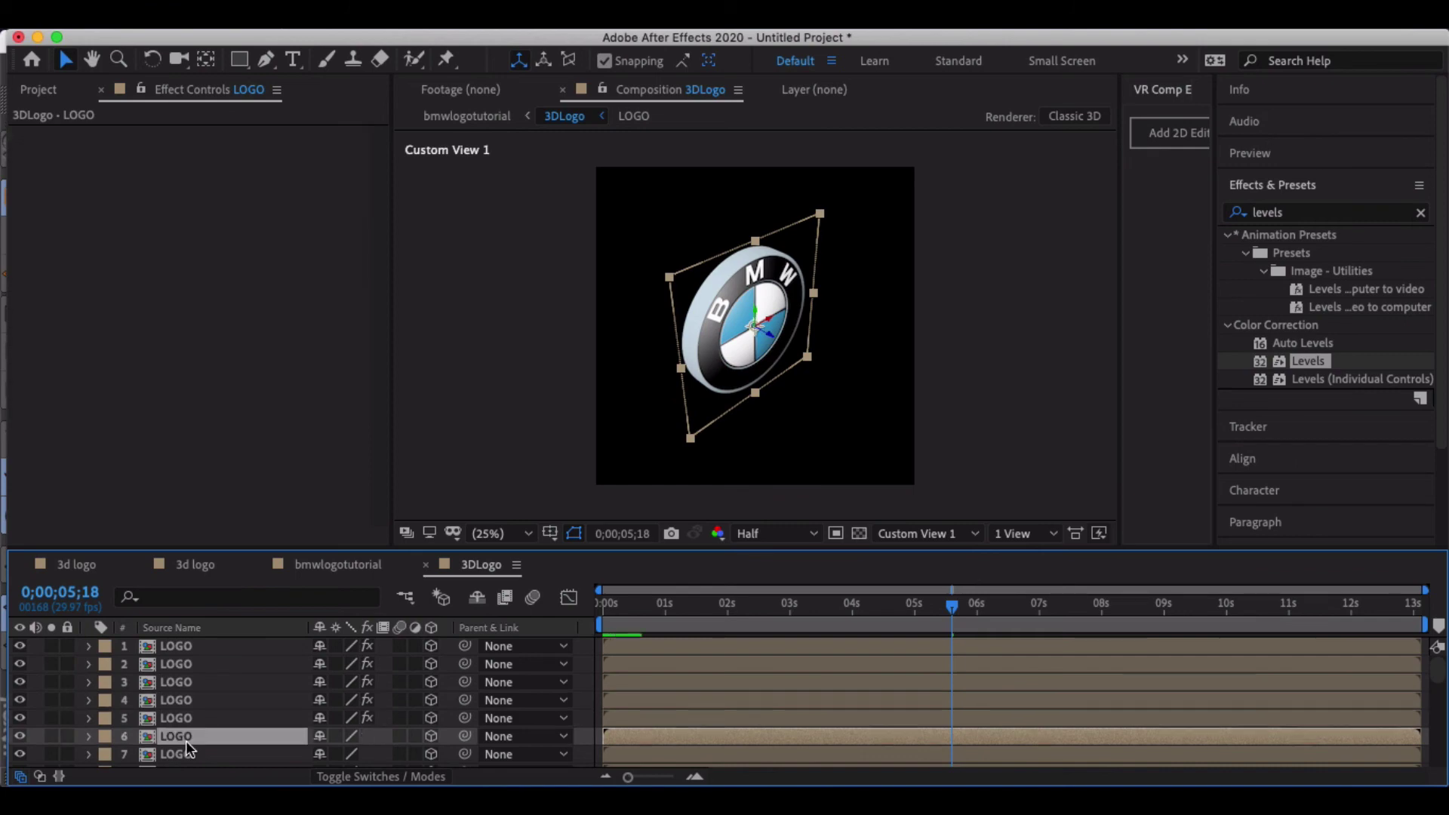
key("cmd+v")
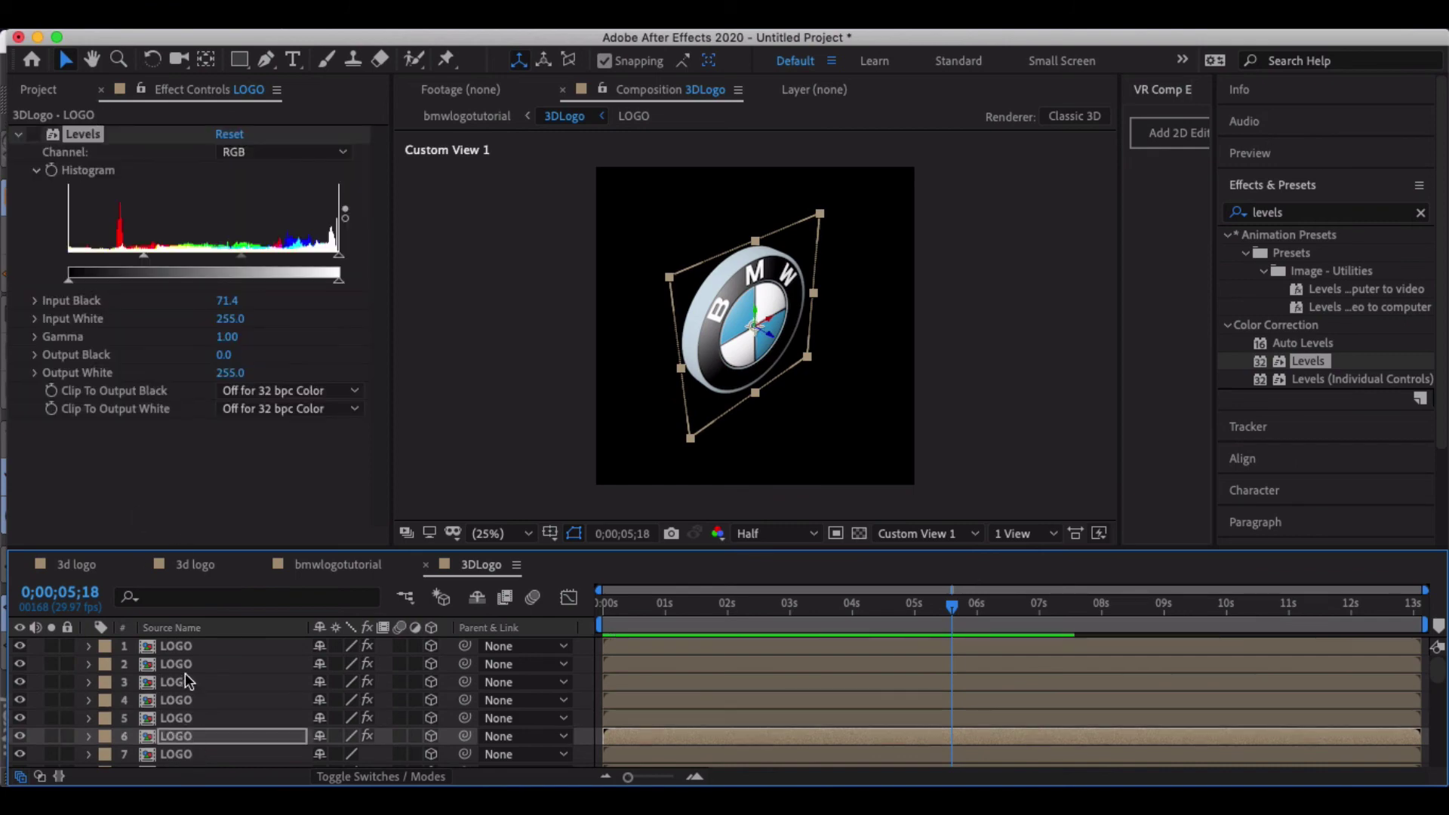
Step: Select LOGO layers 2–6 and check their Levels settings
left_click(184, 670)
left_click(186, 719, "shift")
left_click(185, 729, "shift")
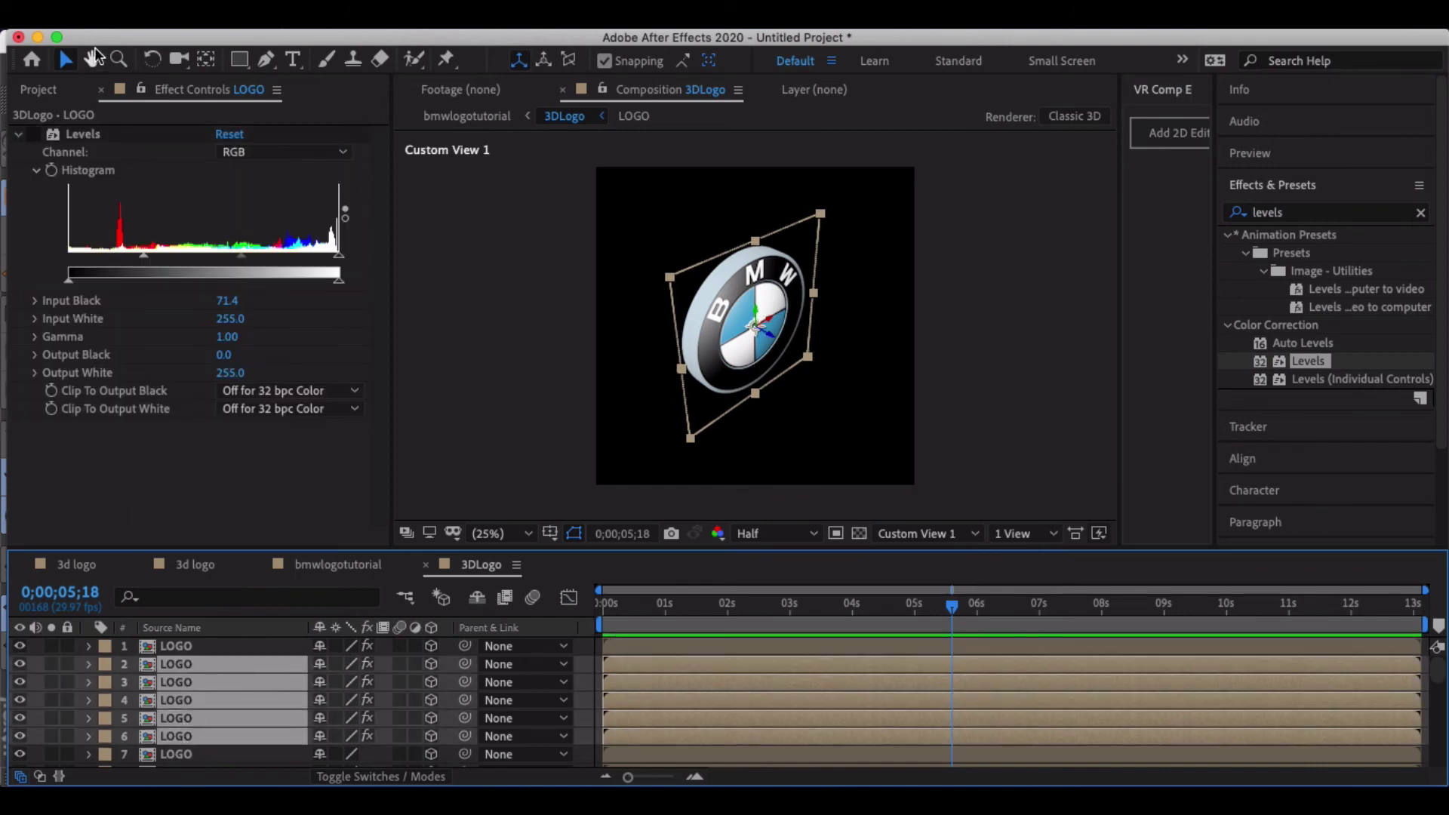
left_click(43, 139)
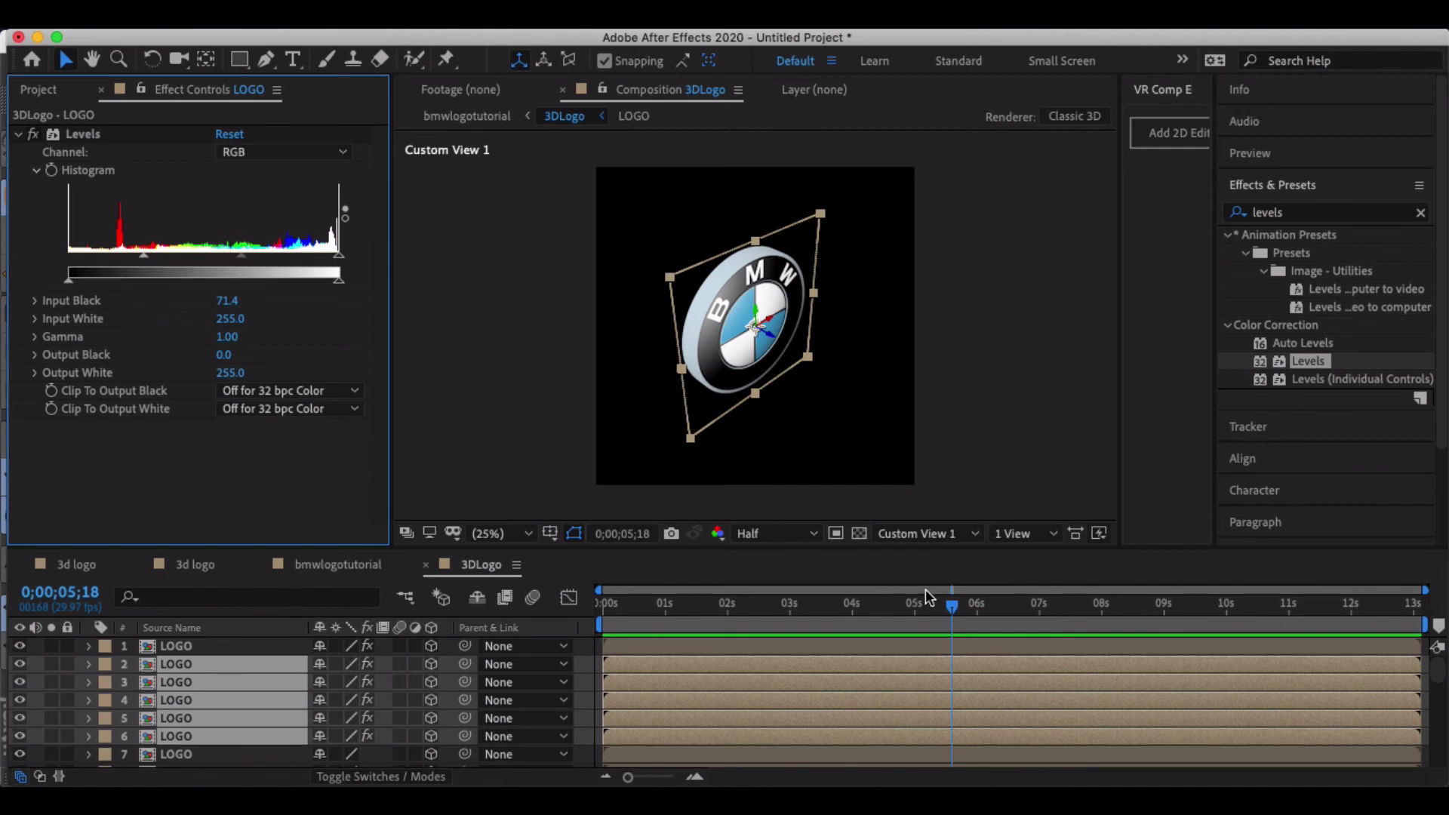
Step: Back in bmwlogotutorial, scrub to check the logo's mid-animation spin, then collapse the 3DLogo layer's properties
left_click(344, 565)
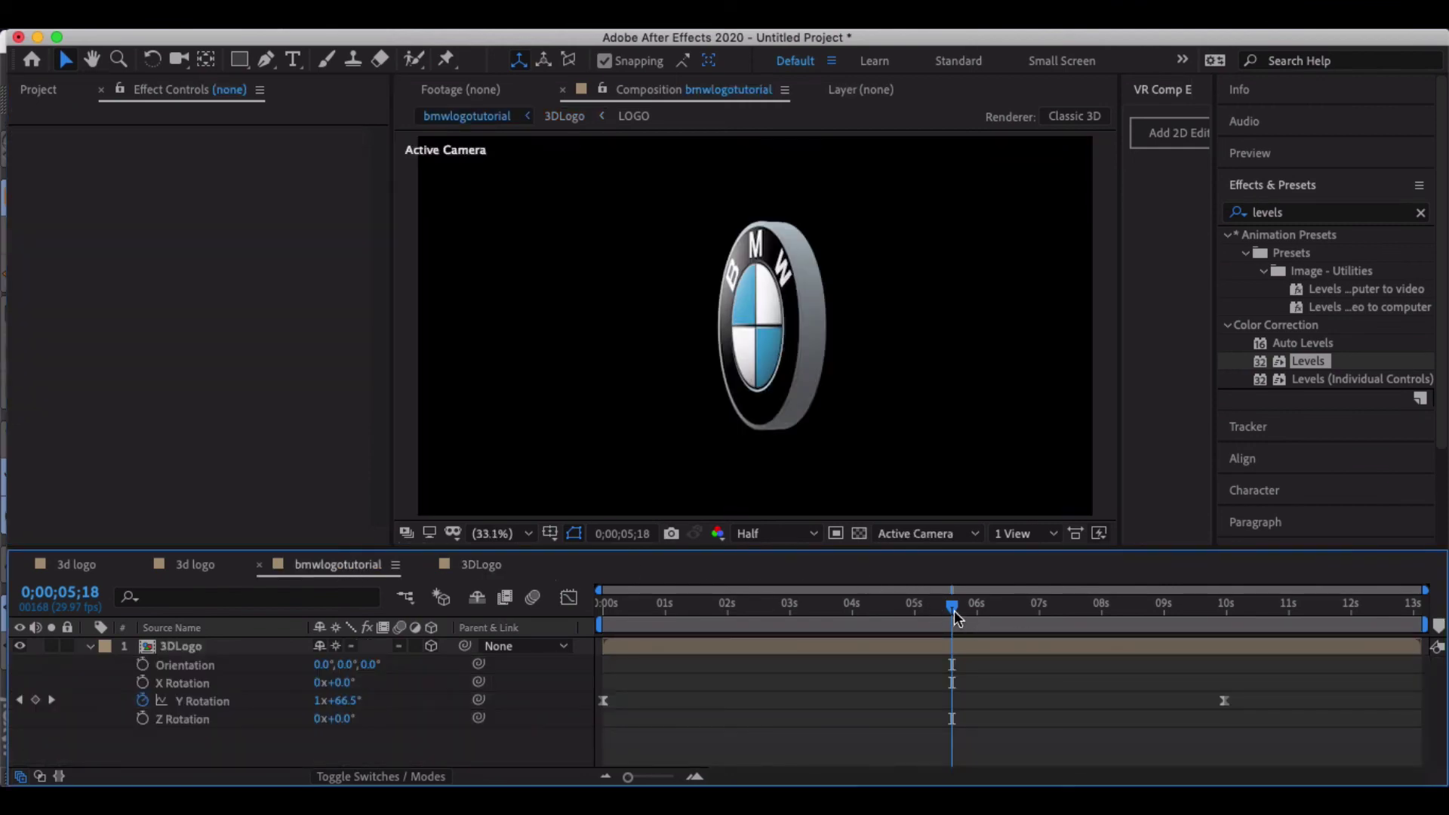
left_click_drag(954, 609, 775, 604)
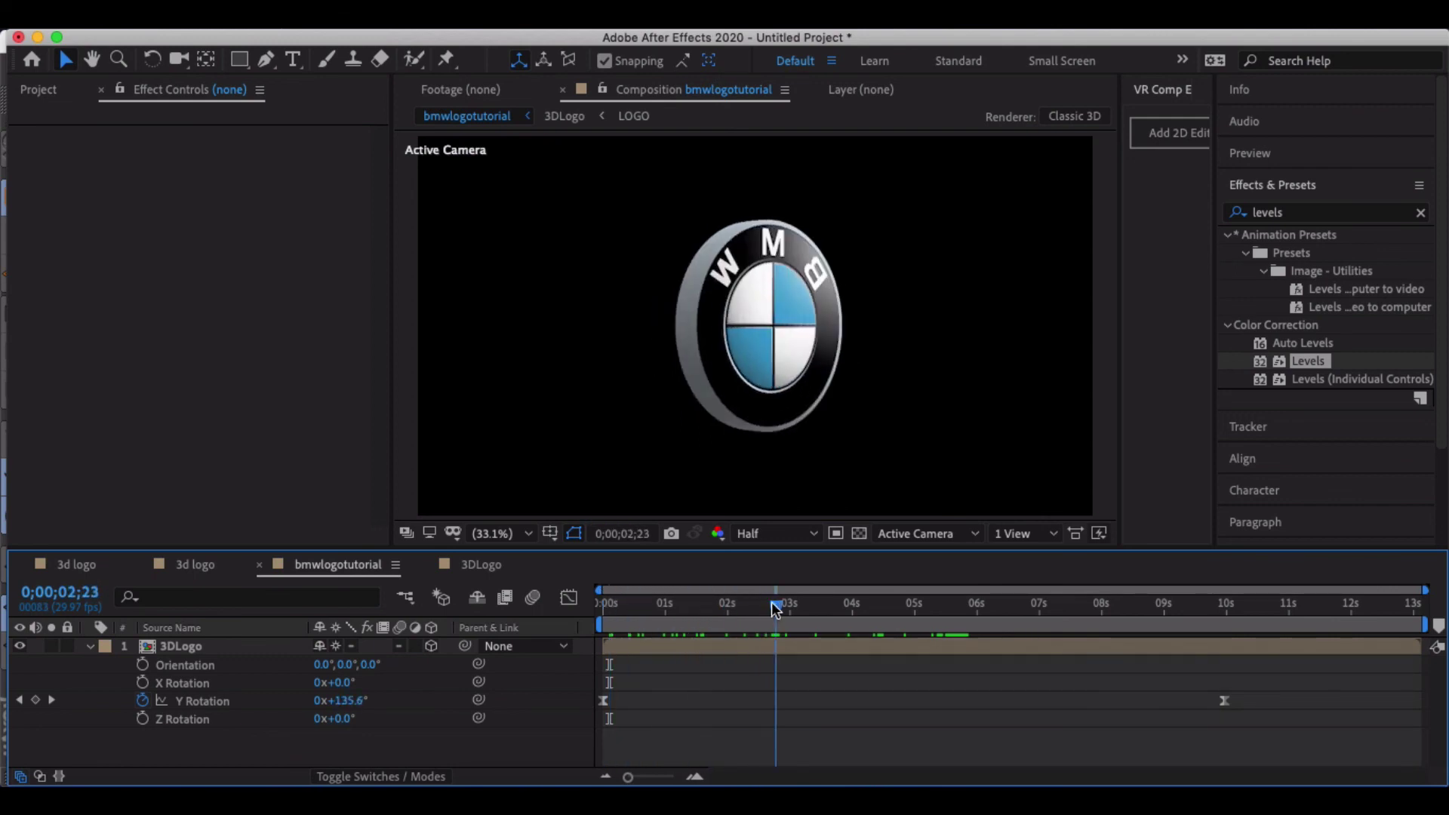
left_click(90, 646)
left_click(254, 711)
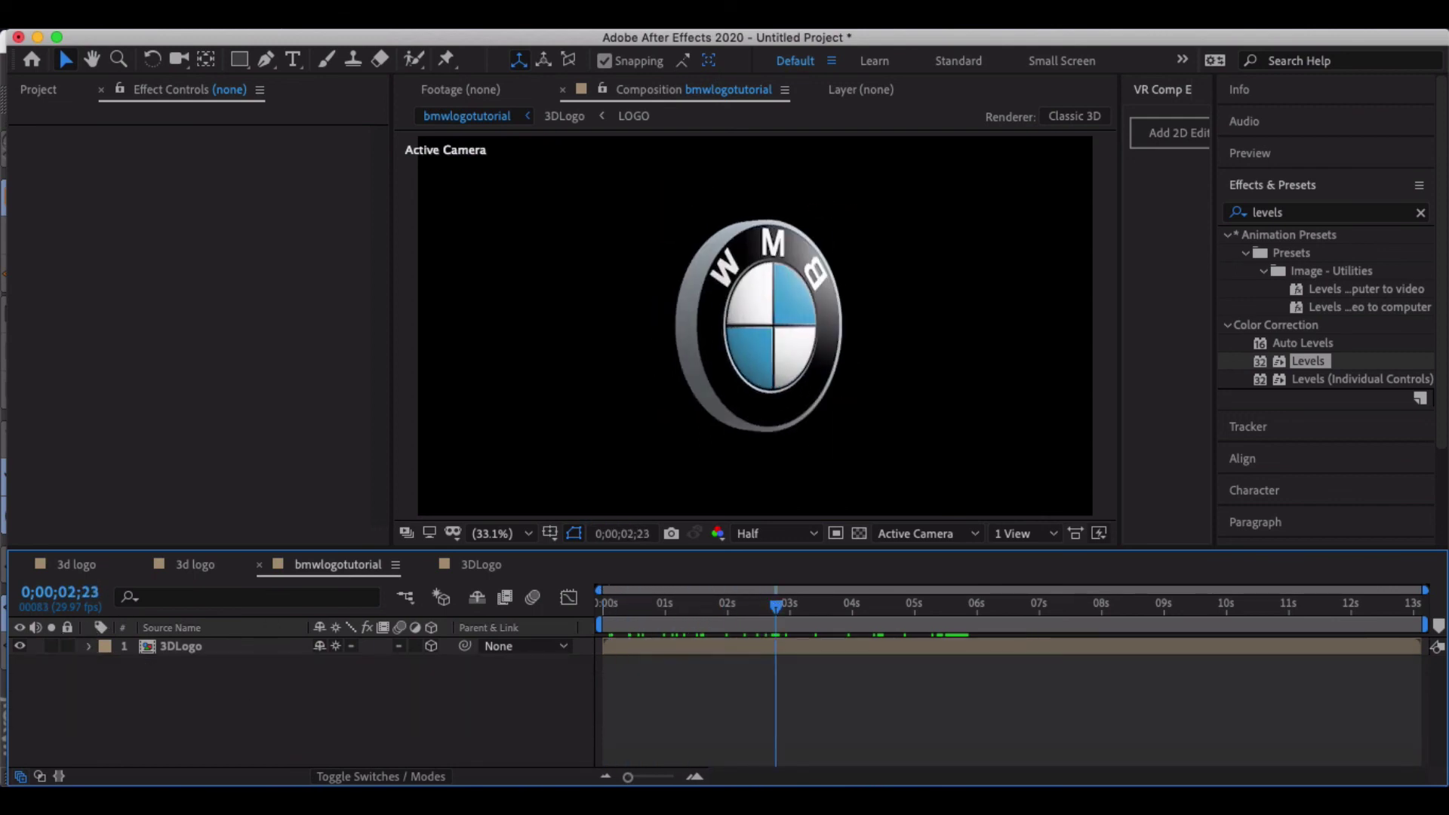
Step: Create the White Solid 1 layer and place it beneath 3DLogo in the timeline
left_click(377, 14)
mouse_move(468, 41)
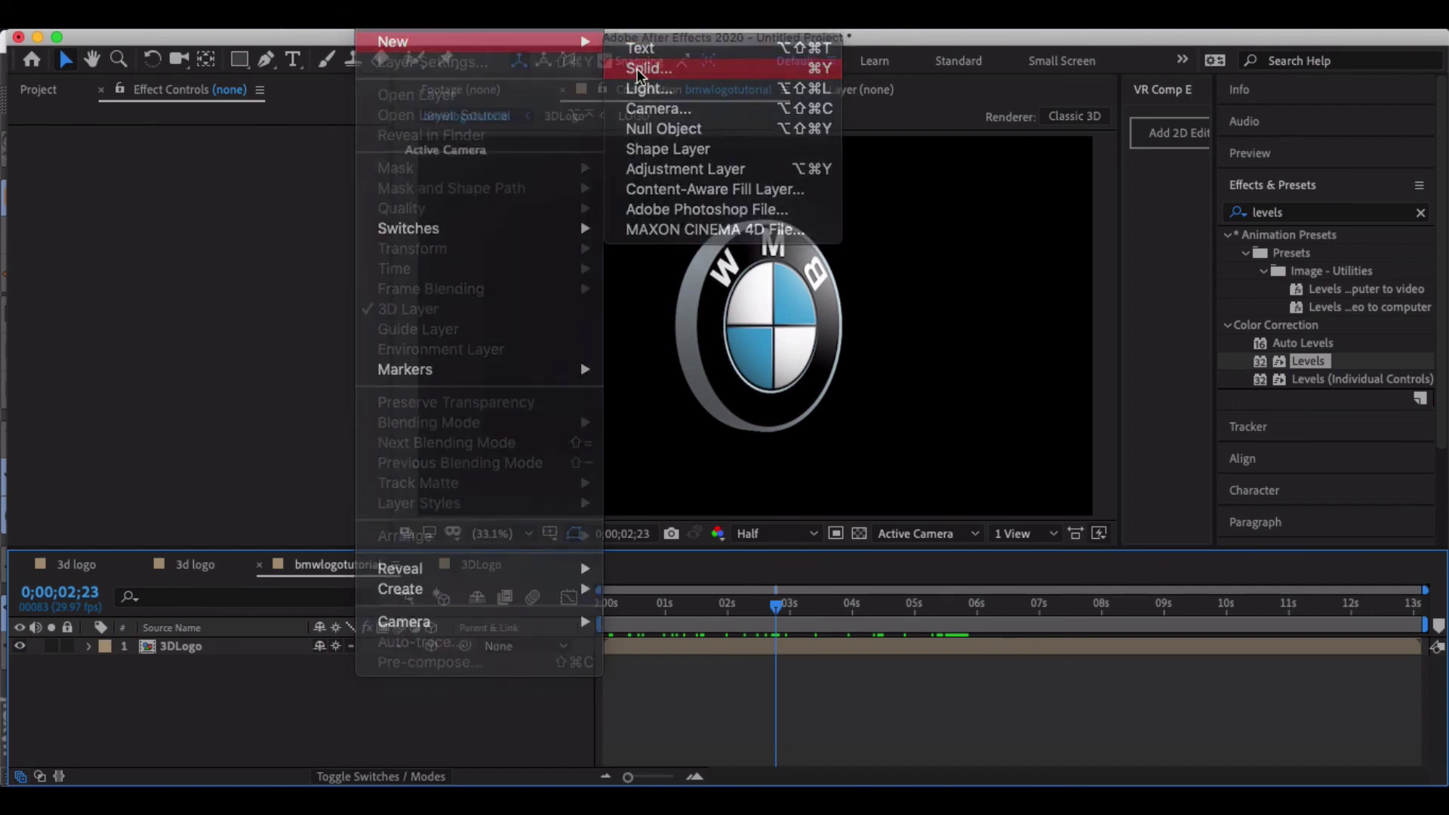
left_click(638, 74)
left_click(880, 585)
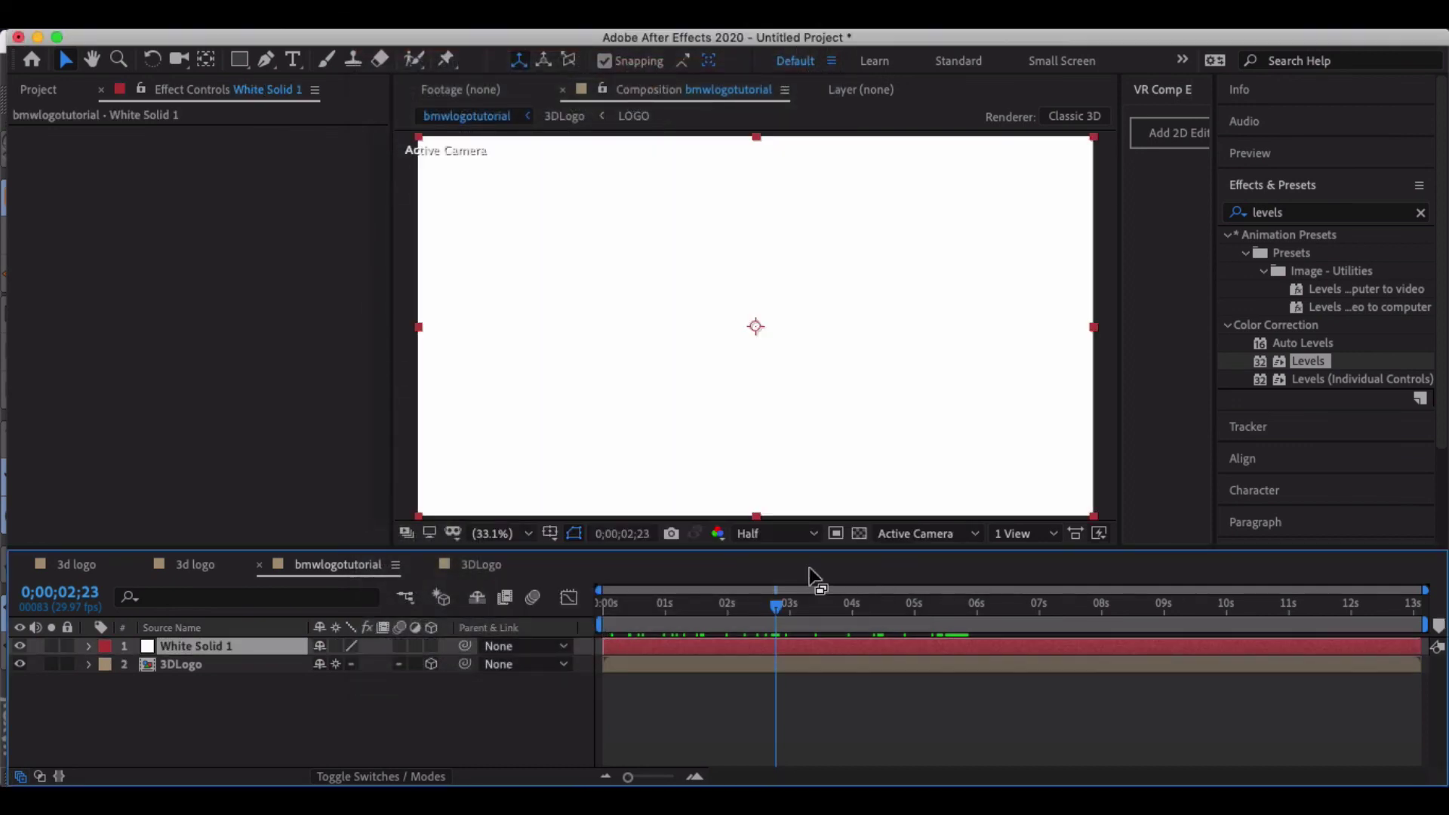
left_click_drag(239, 689, 240, 685)
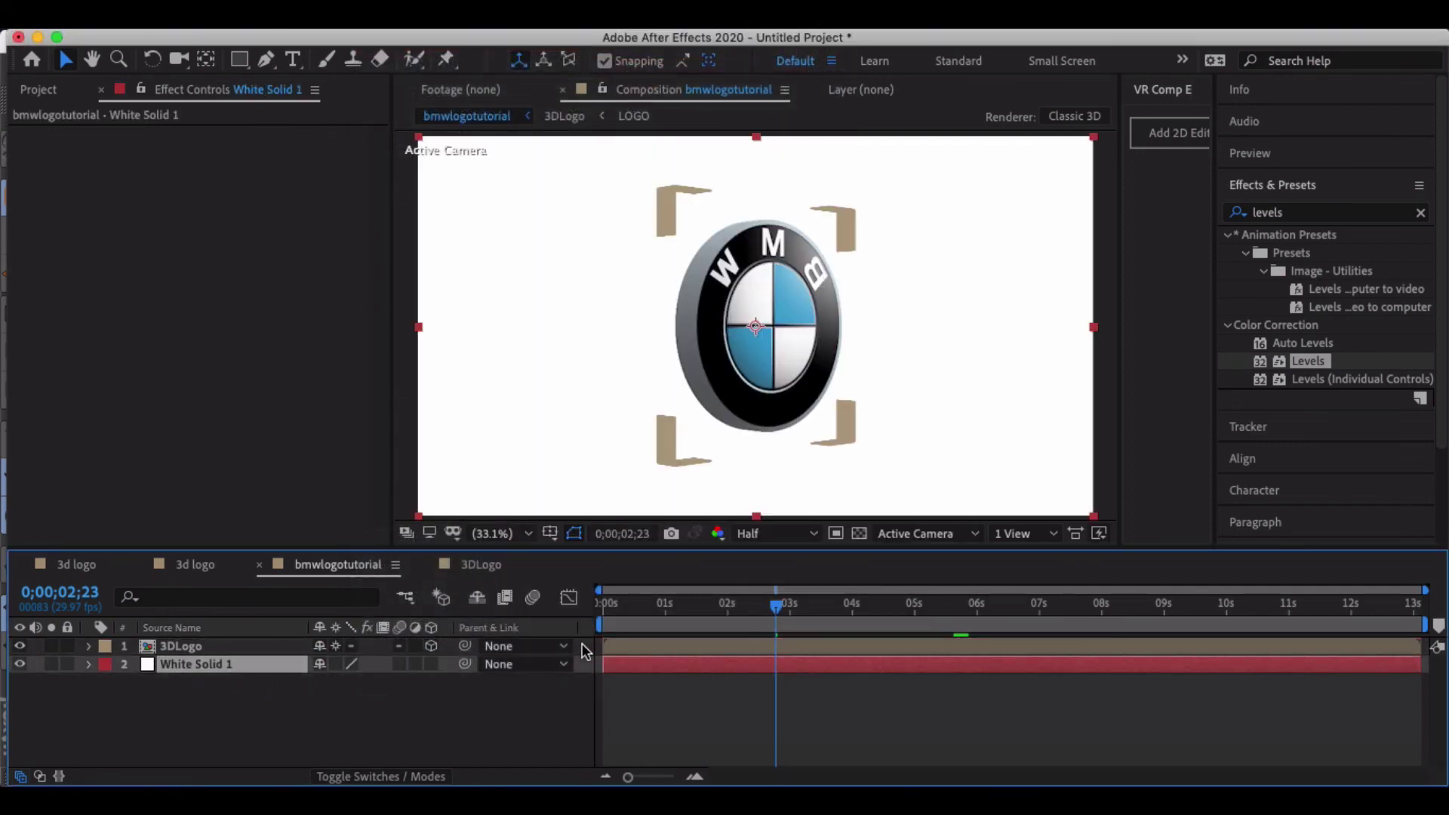
left_click(483, 733)
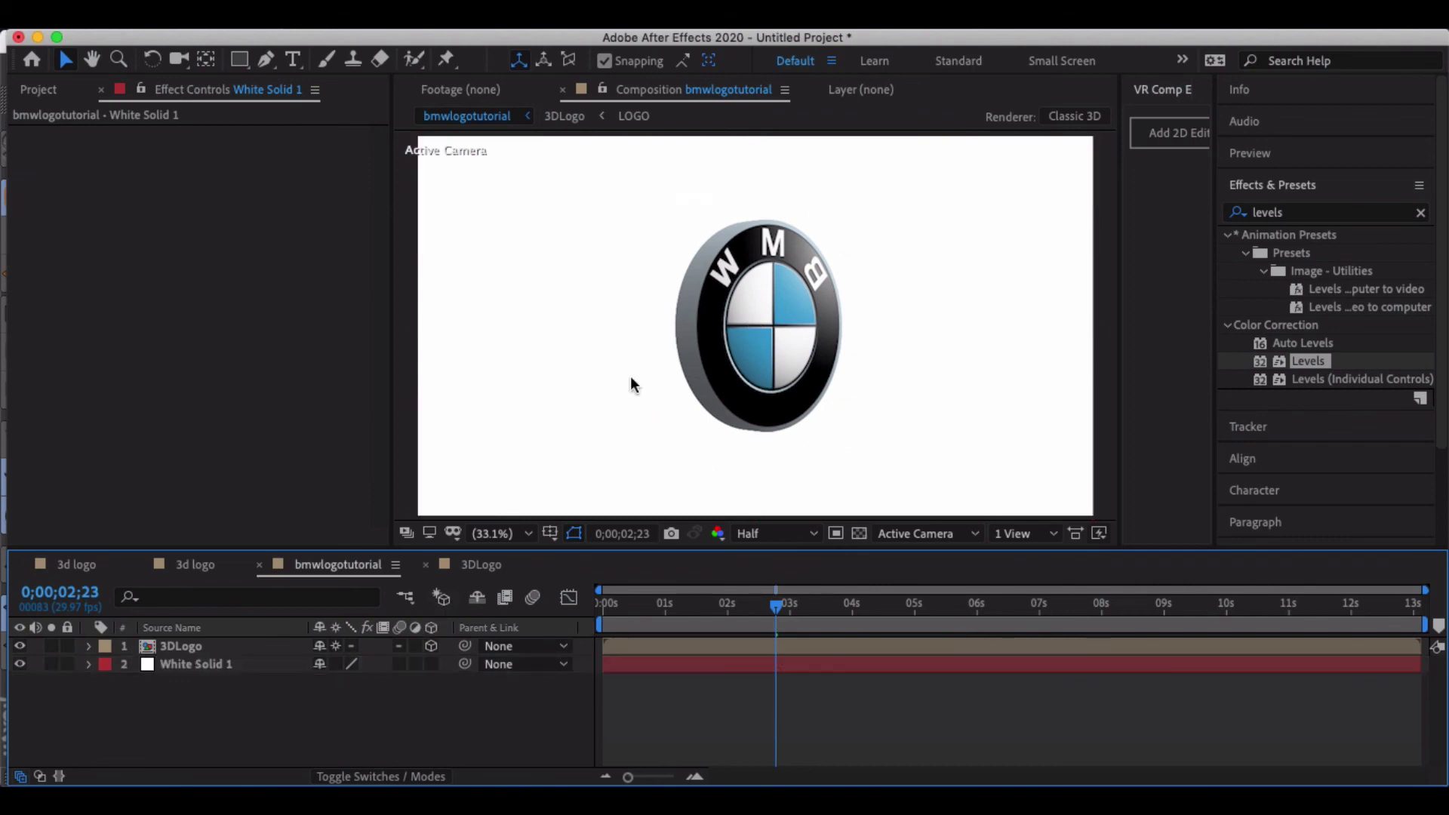